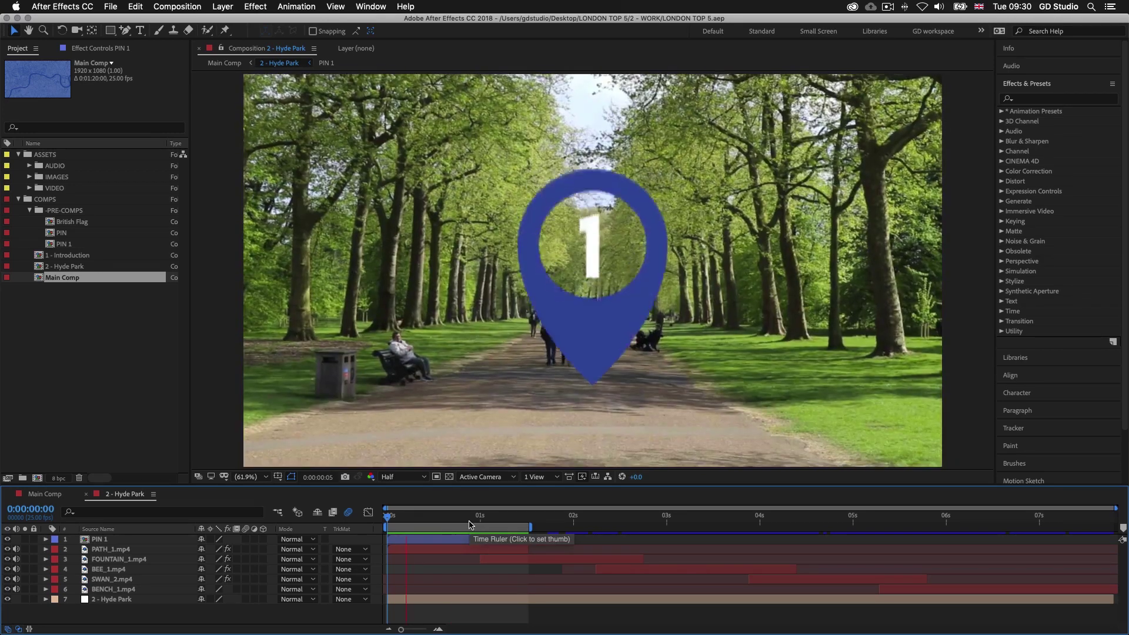
Step: Preview the 2 - Hyde Park composition briefly and locate the CC project file in S3 - CREATE A PROJECT, folder 40 - Build a Complex Layout
{"action": "key", "text": "space"}
{"action": "left_click", "coordinate": [440, 516]}
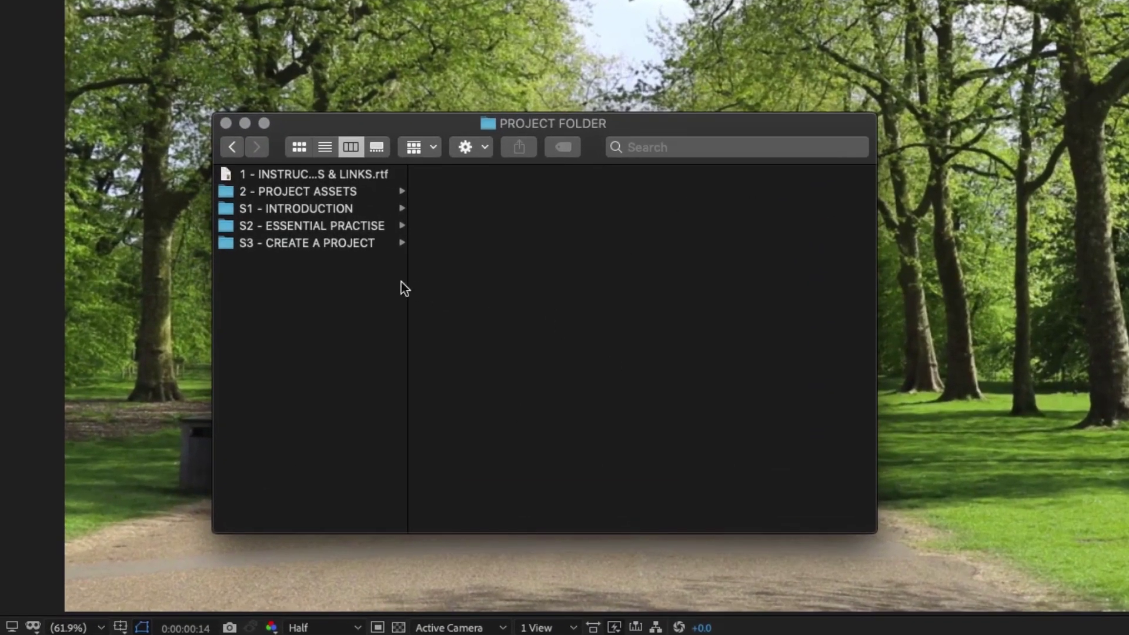
{"action": "left_click", "coordinate": [329, 243]}
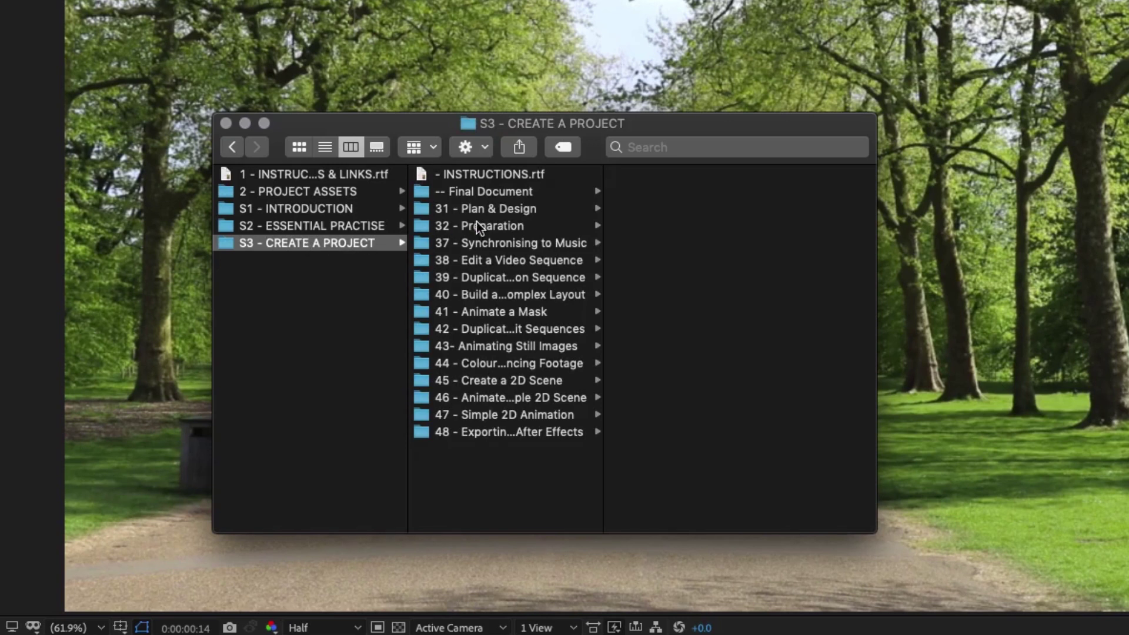
{"action": "left_click", "coordinate": [477, 295]}
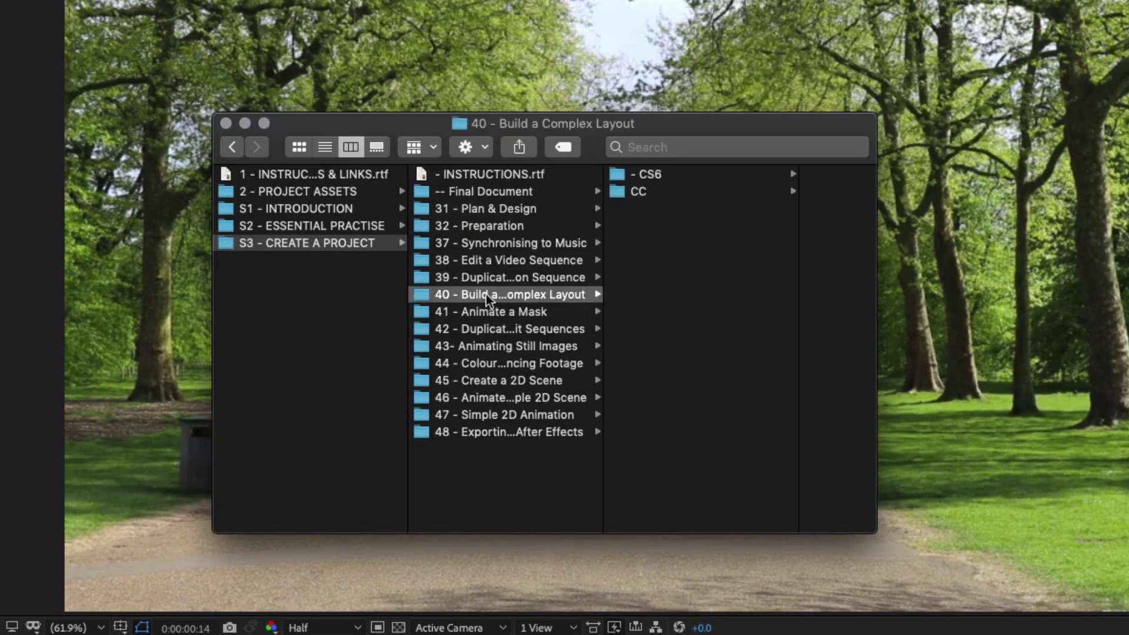
{"action": "left_click", "coordinate": [658, 192]}
{"action": "left_click", "coordinate": [764, 174]}
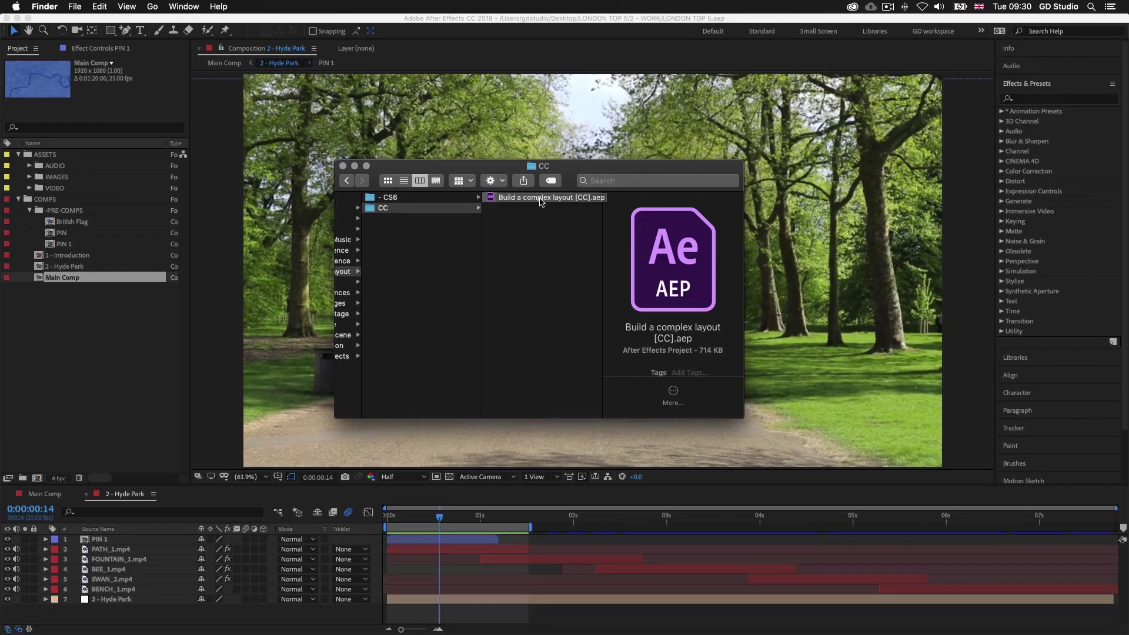
Step: Return to After Effects and preview the pin animation from the start of the Hyde Park composition, scrubbing through its exit
{"action": "left_click", "coordinate": [411, 532]}
{"action": "left_click_drag", "start_coordinate": [438, 519], "coordinate": [389, 521]}
{"action": "key", "text": "space"}
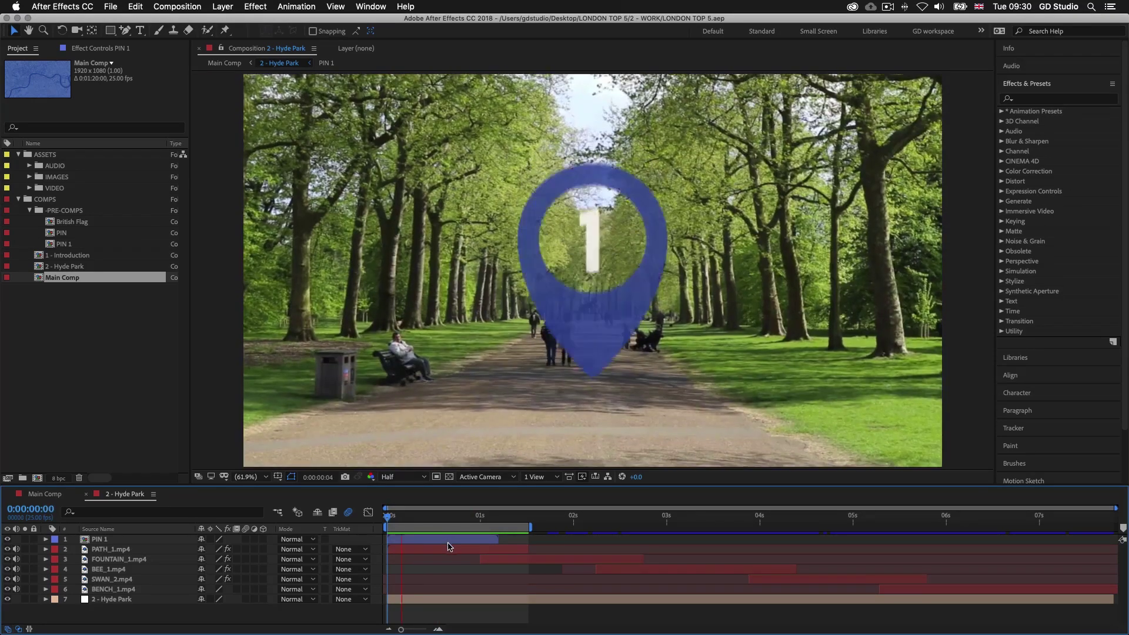
{"action": "left_click", "coordinate": [481, 521]}
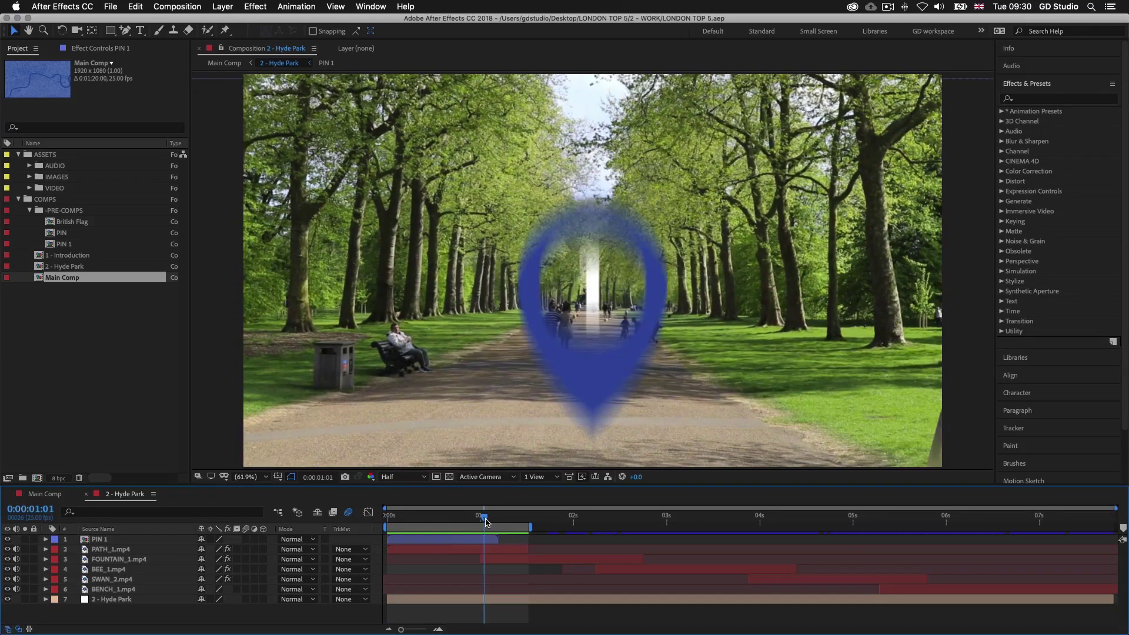
{"action": "left_click_drag", "start_coordinate": [486, 521], "coordinate": [460, 523]}
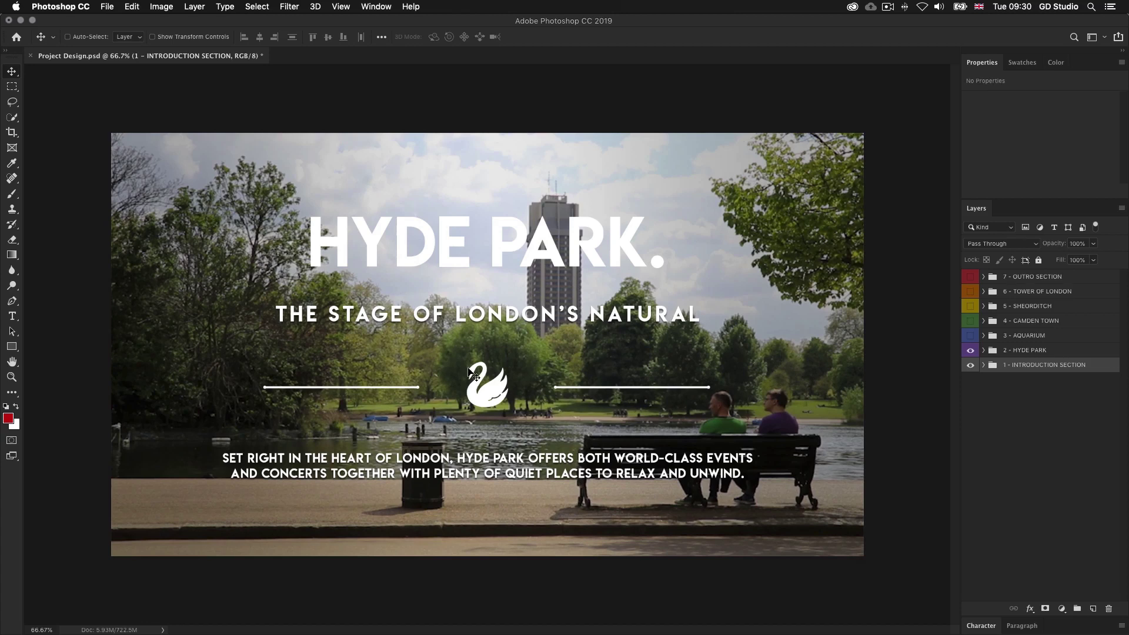
Step: Switch to Photoshop and examine the title, subtitle, swan icon and body text layout of the Hyde Park design
{"action": "left_click_drag", "start_coordinate": [468, 374], "coordinate": [470, 374]}
{"action": "left_click_drag", "start_coordinate": [486, 211], "coordinate": [486, 211]}
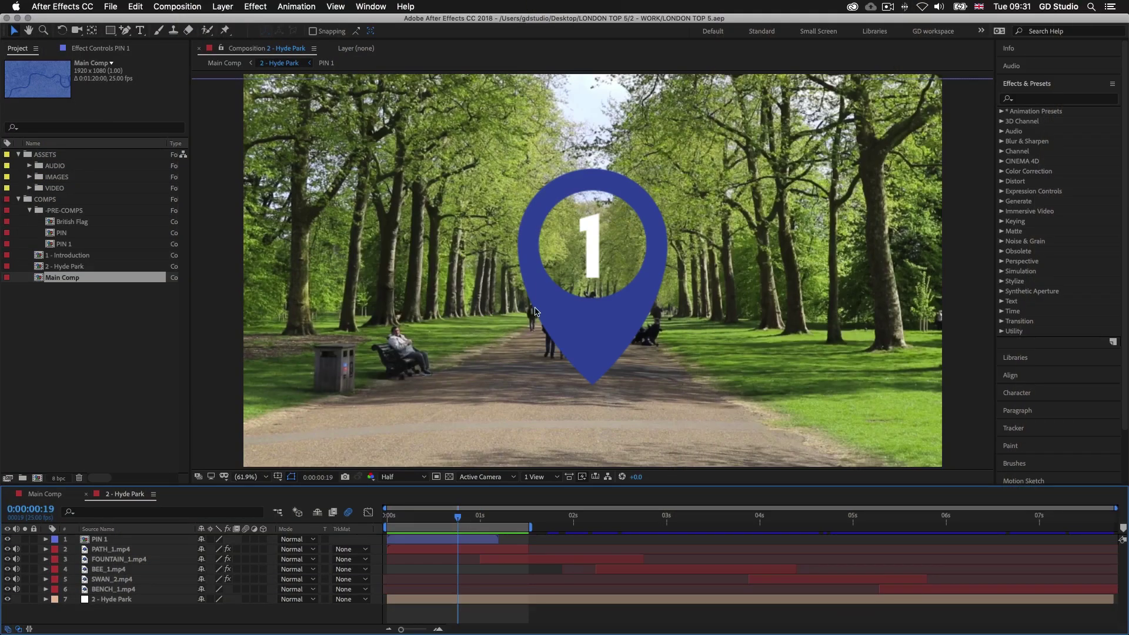
Step: Show the guides in the Hyde Park composition and, with the playhead at 0:00:01:13, add the text "hyde park."
{"action": "key", "text": "super+semicolon"}
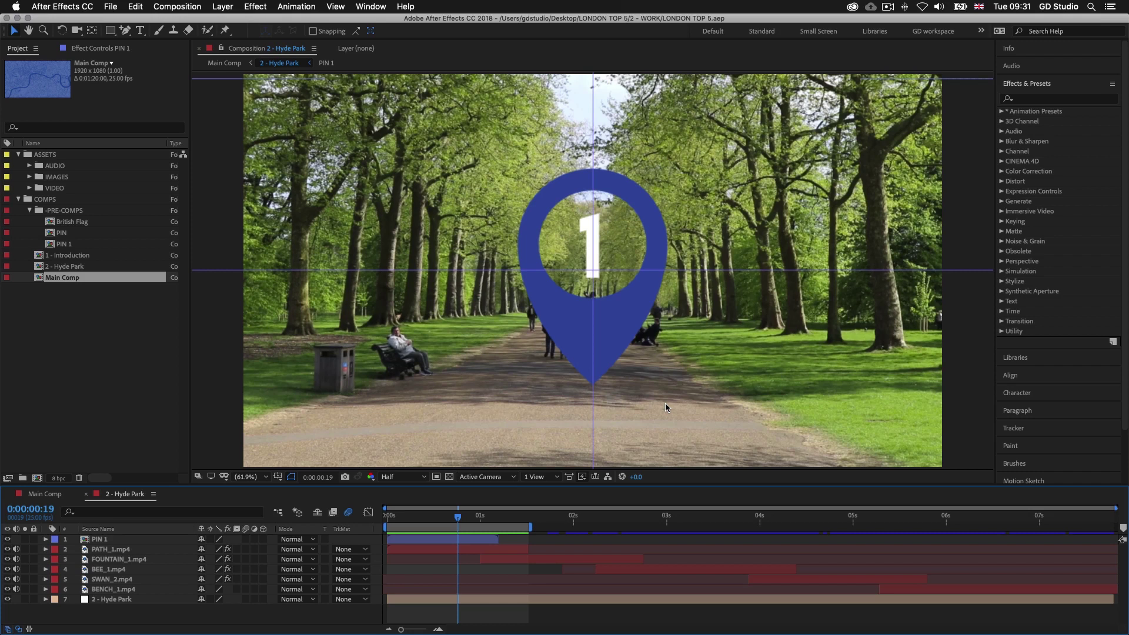
{"action": "left_click_drag", "start_coordinate": [458, 518], "coordinate": [530, 521]}
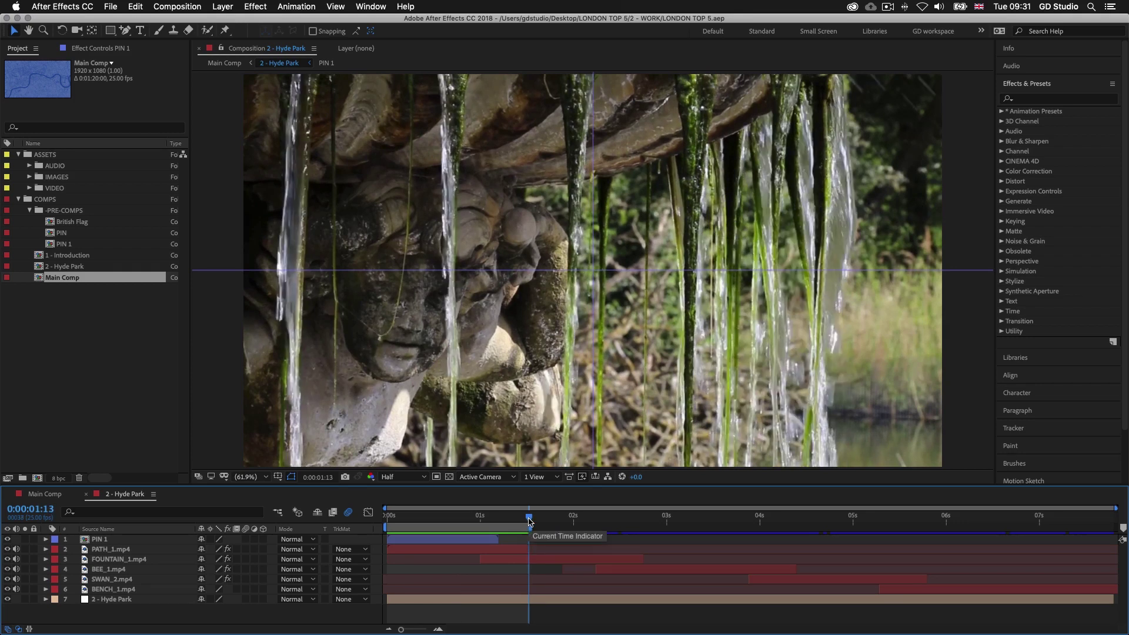
{"action": "key", "text": "super+t"}
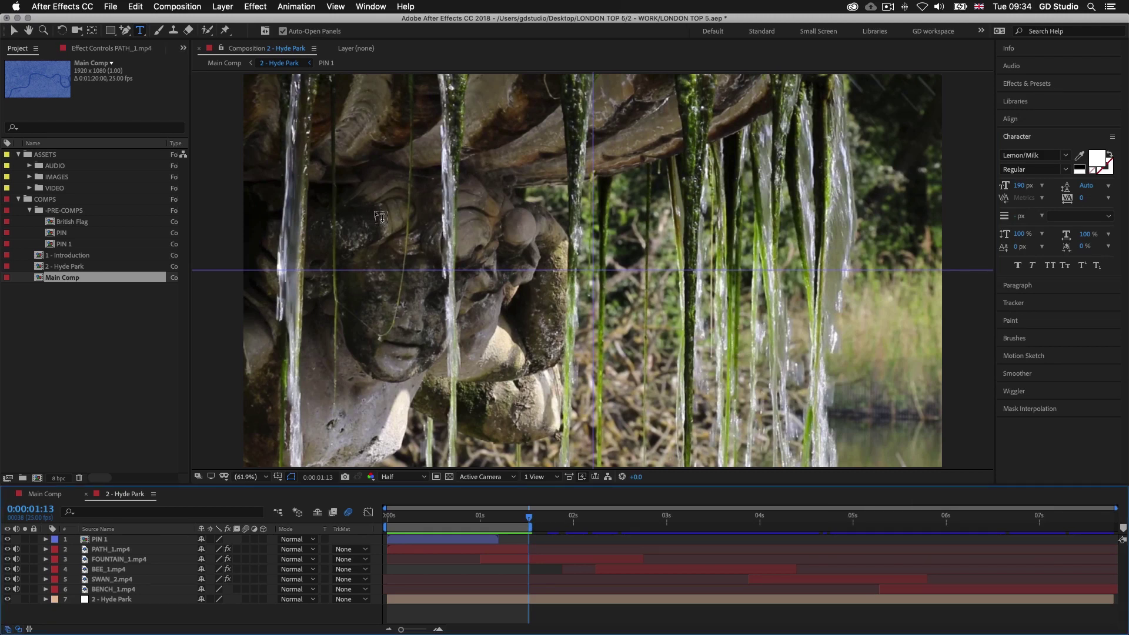
{"action": "left_click", "coordinate": [377, 218]}
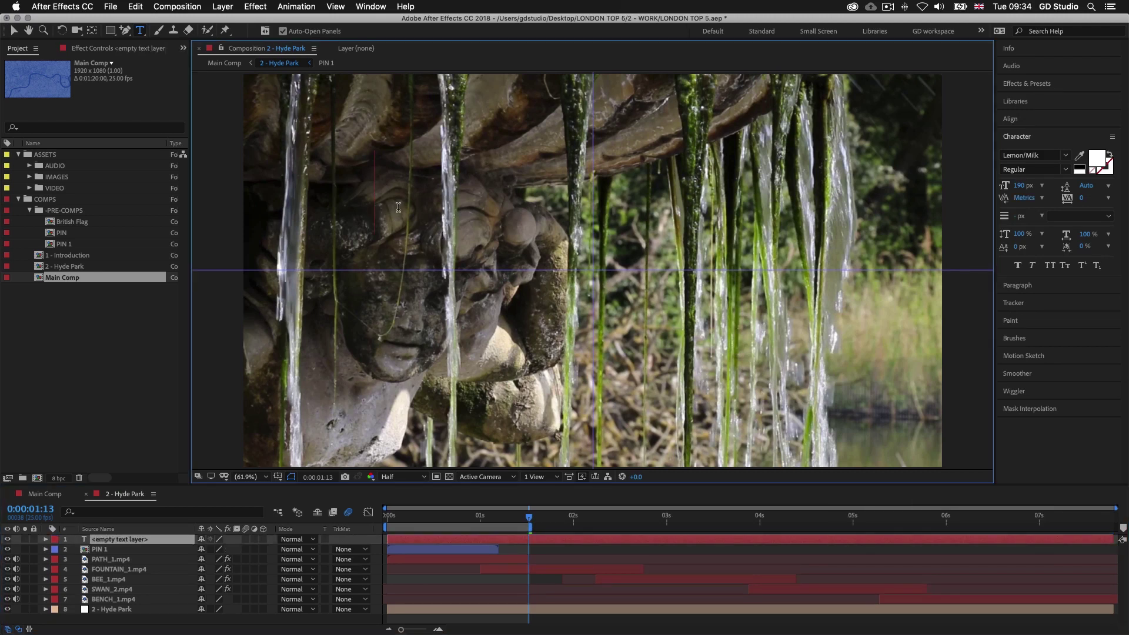
{"action": "type", "text": "hyde pa"}
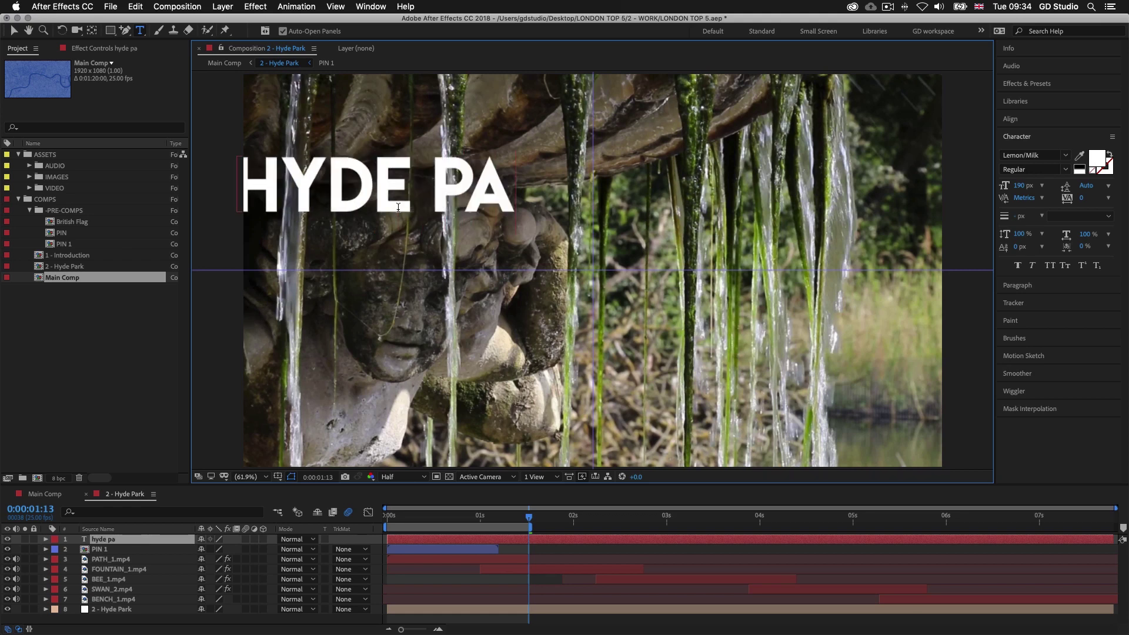
{"action": "type", "text": "rk."}
Step: Set the whole "hyde park." title to a 170 px font size, 40 tracking and a white fill
{"action": "key", "text": "super+a"}
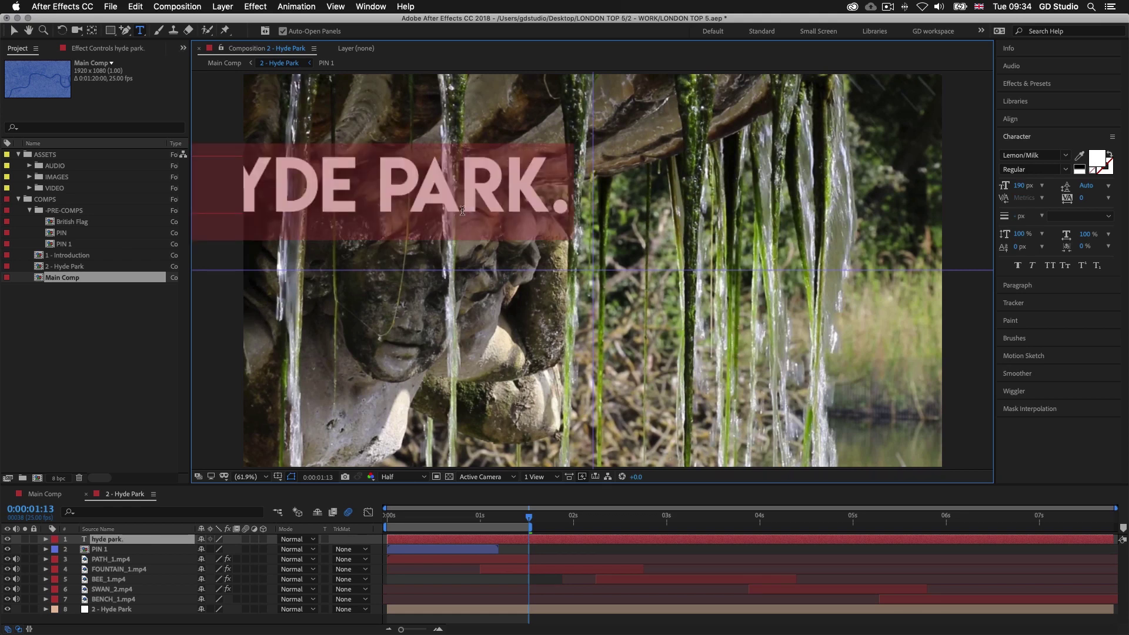
{"action": "left_click", "coordinate": [1032, 187]}
{"action": "type", "text": "170"}
{"action": "key", "text": "Return"}
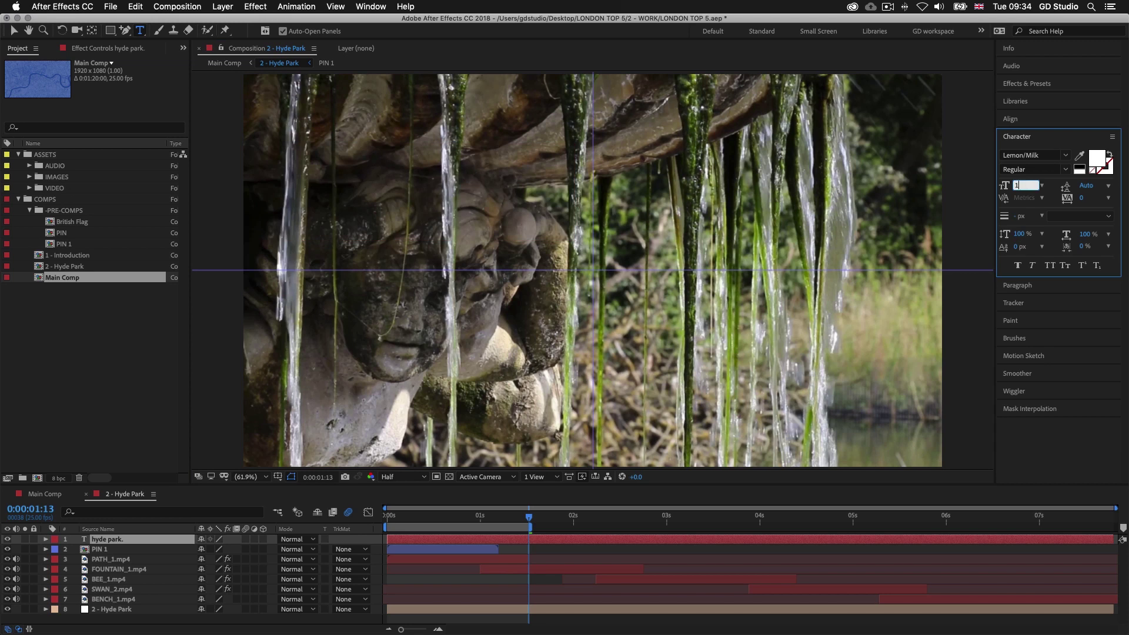
{"action": "left_click", "coordinate": [1087, 198]}
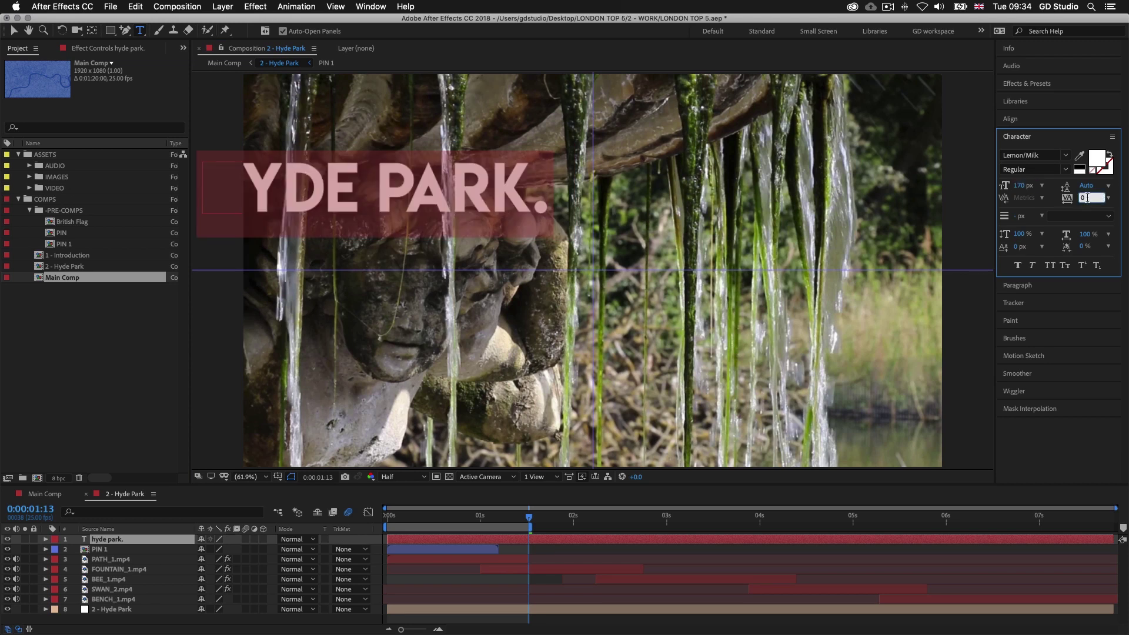
{"action": "type", "text": "40"}
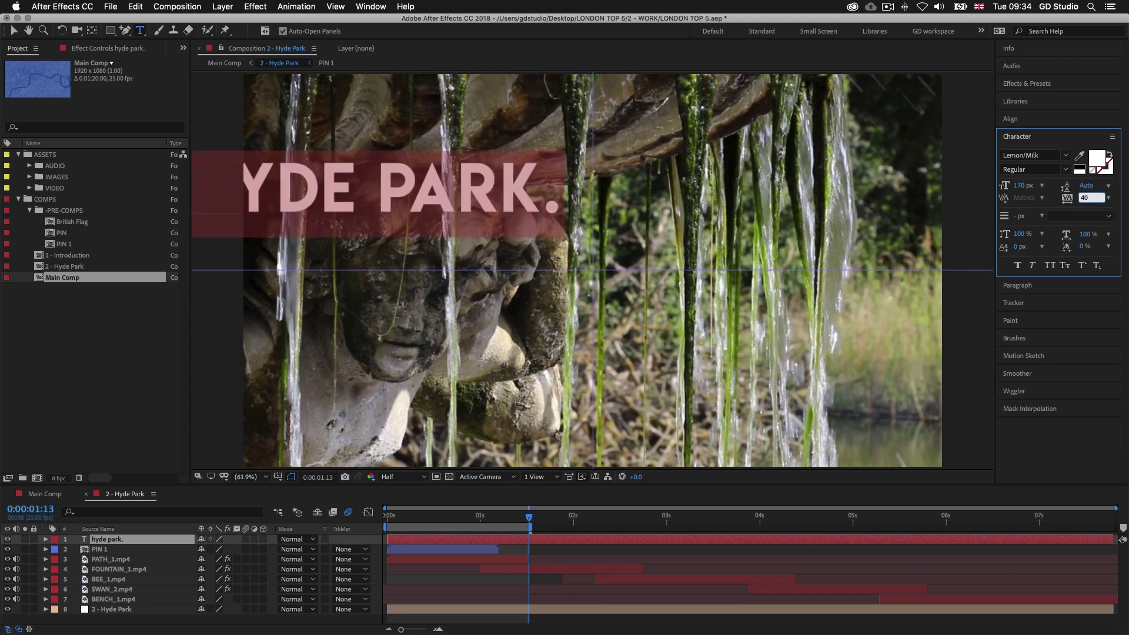
{"action": "left_click", "coordinate": [1099, 163]}
{"action": "left_click_drag", "start_coordinate": [440, 263], "coordinate": [425, 257]}
{"action": "left_click", "coordinate": [681, 258]}
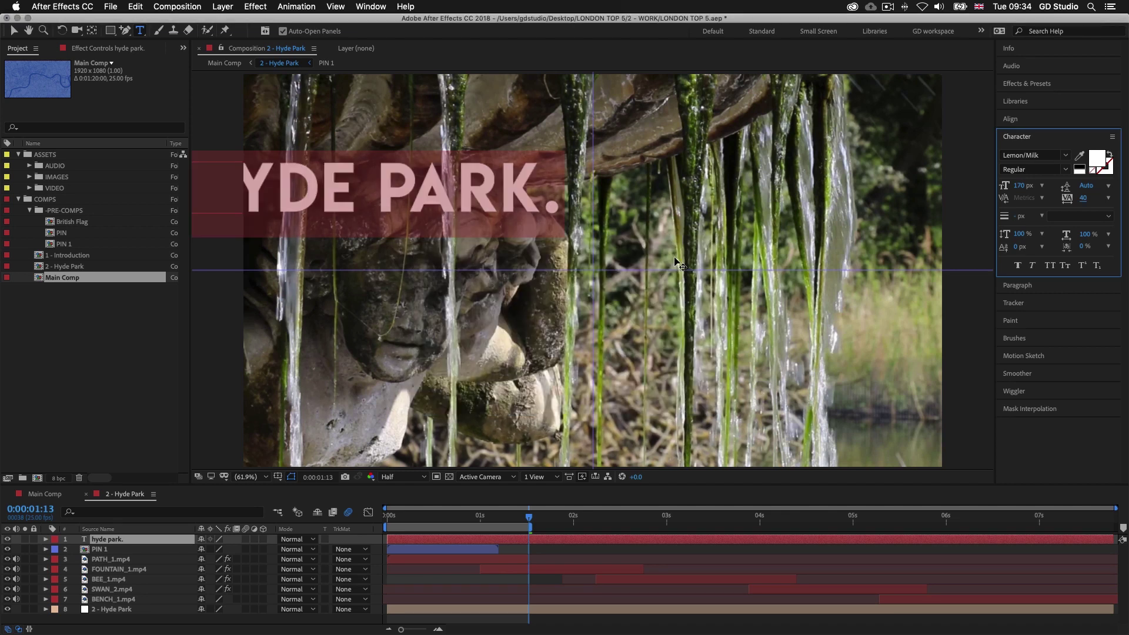
Step: Check the title's centre alignment, position it on the vertical guide in the upper frame, and nudge it down 20 px
{"action": "left_click", "coordinate": [1013, 286]}
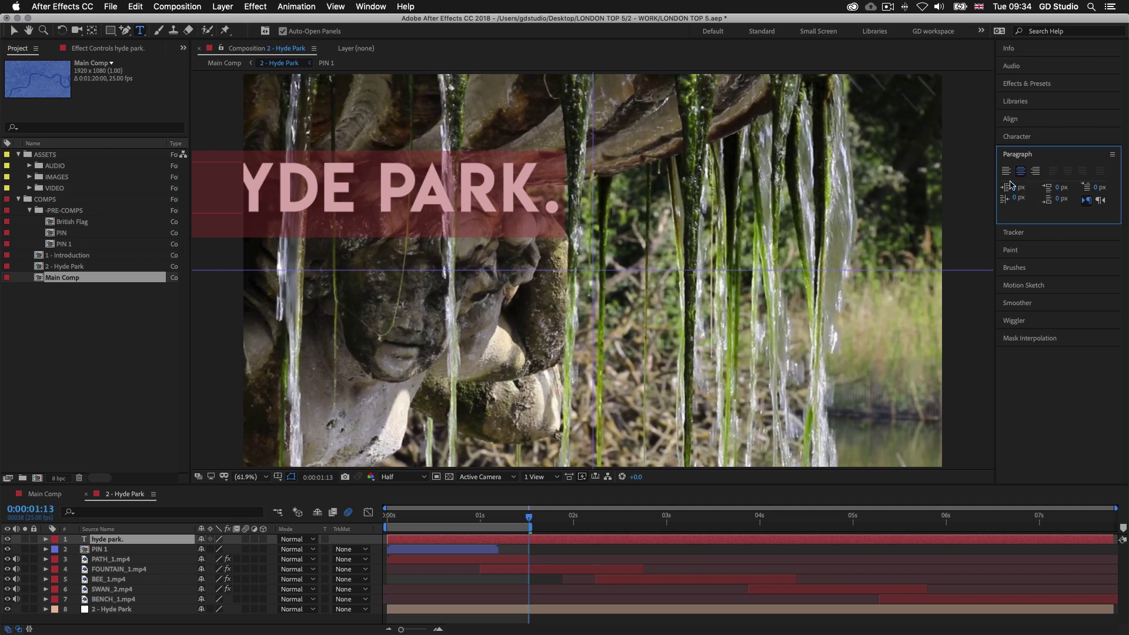
{"action": "left_click", "coordinate": [14, 30]}
{"action": "left_click_drag", "start_coordinate": [333, 189], "coordinate": [547, 172]}
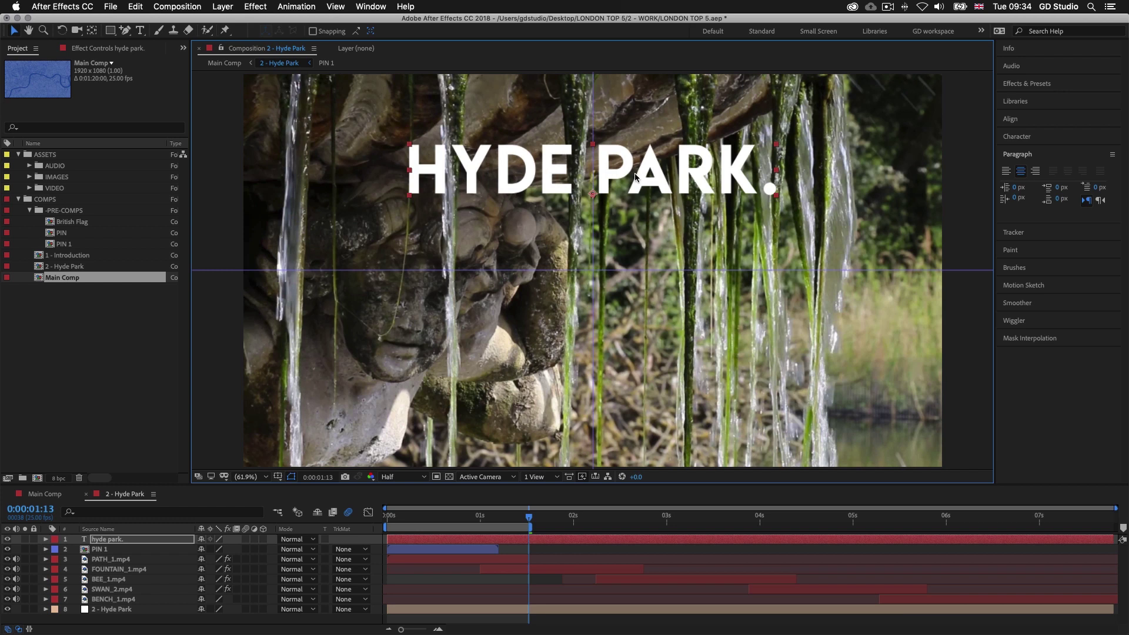
{"action": "key", "text": "shift+Down"}
{"action": "key", "text": "shift+Down"}
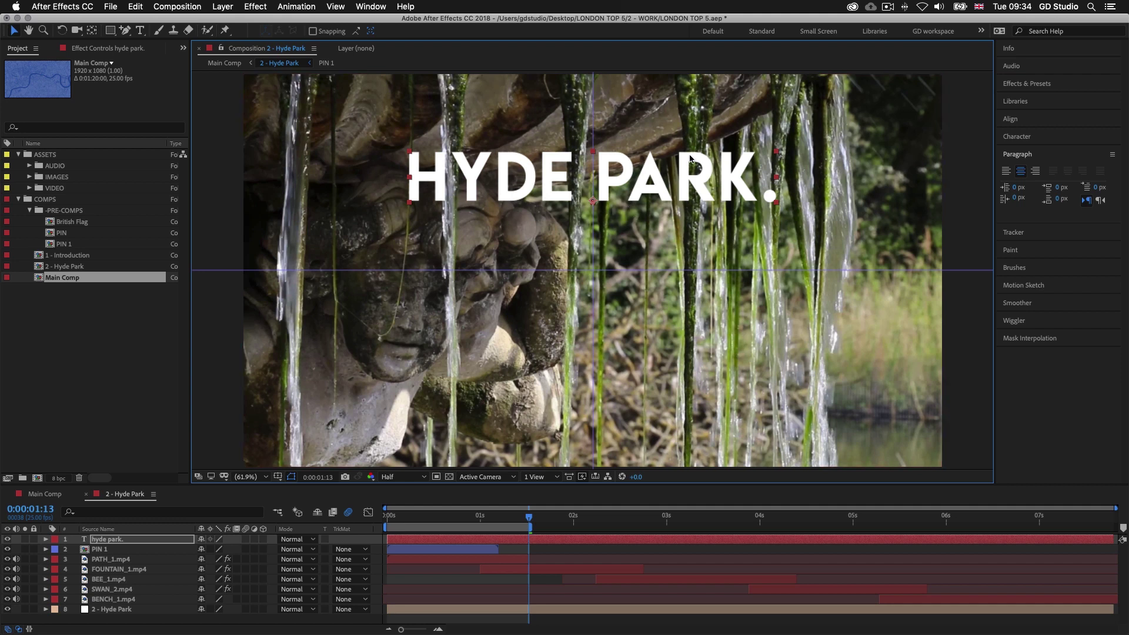
Step: Toggle the layer controls off and back on to view the title without its handles
{"action": "key", "text": "super+shift+h"}
{"action": "key", "text": "super+shift+h"}
{"action": "key", "text": "super+shift+h"}
{"action": "key", "text": "super+shift+h"}
{"action": "key", "text": "super+shift+h"}
{"action": "key", "text": "super+shift+h"}
Step: Change the label colour of the "hyde park." text layer to Green
{"action": "left_click", "coordinate": [55, 541]}
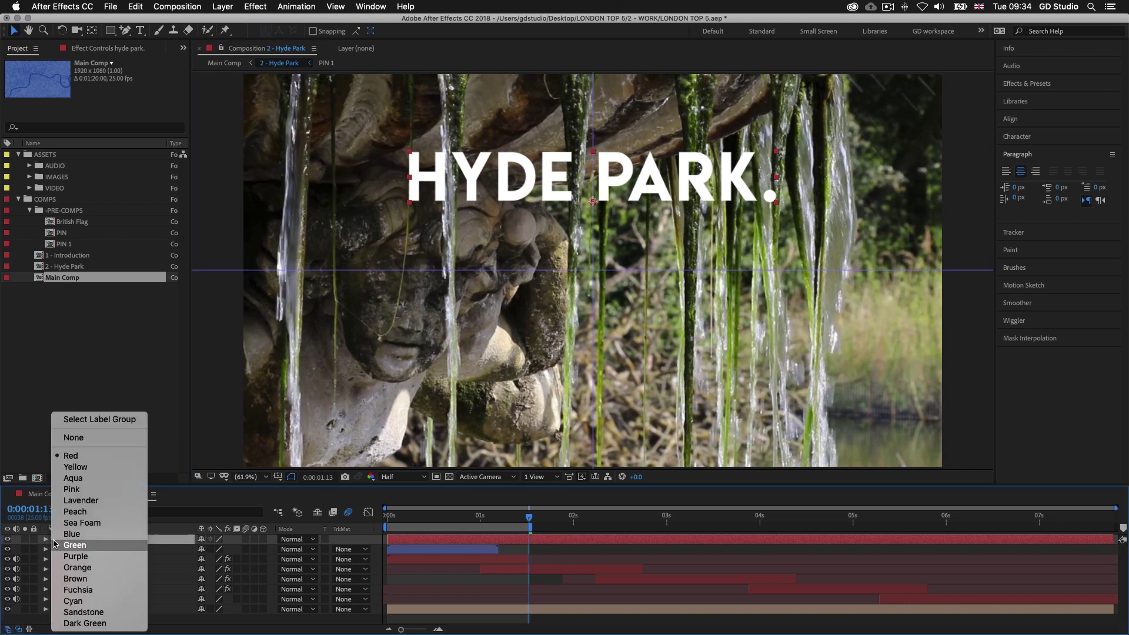
{"action": "left_click", "coordinate": [62, 544]}
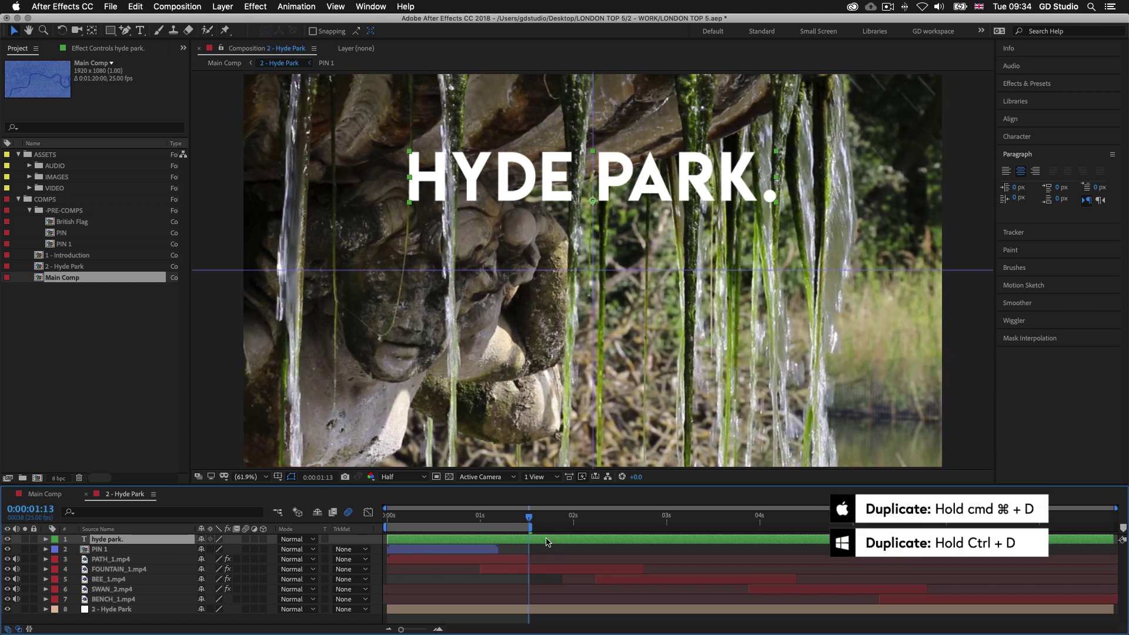
Step: Duplicate the "hyde park." text layer and place the copy directly below the original title
{"action": "key", "text": "super+d"}
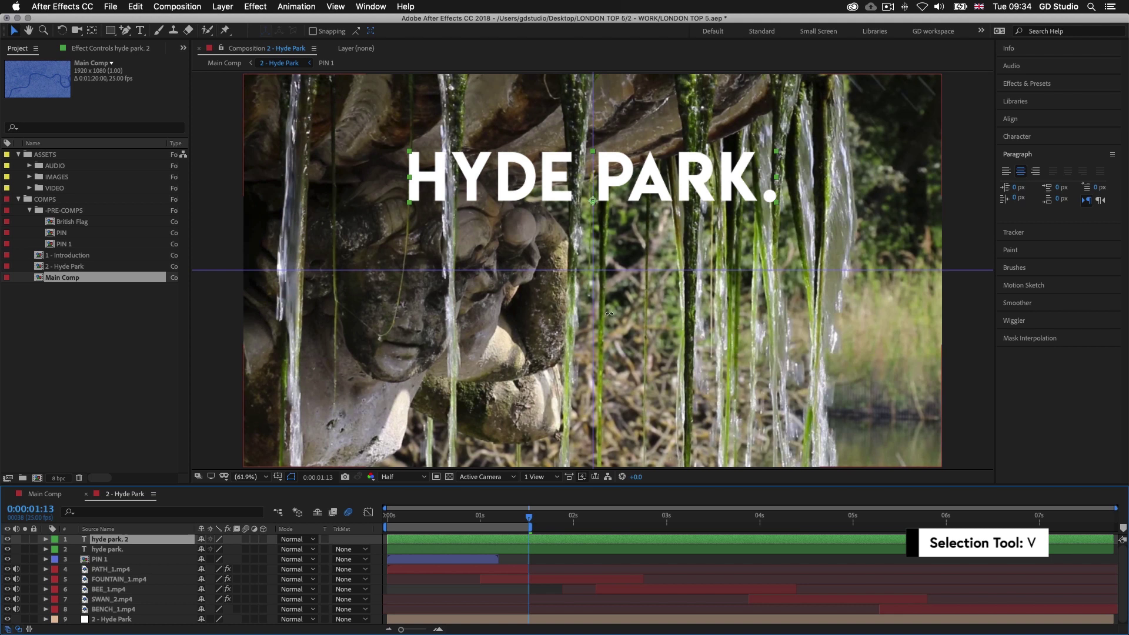
{"action": "left_click_drag", "start_coordinate": [629, 180], "coordinate": [629, 245]}
{"action": "key", "text": "Return"}
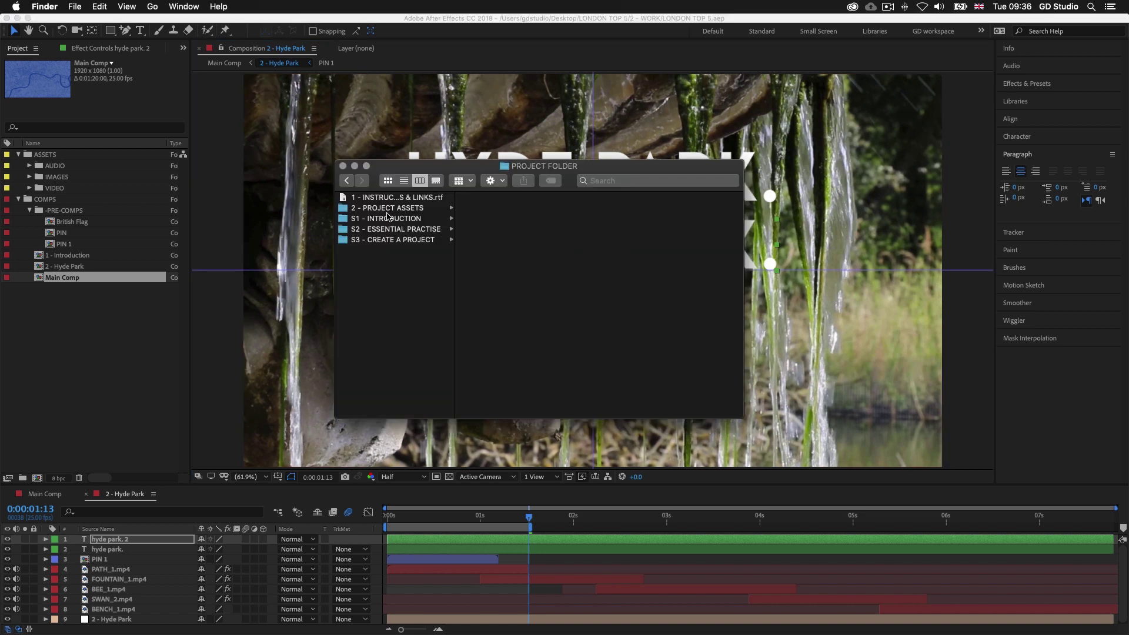
Step: Open the Presentation Copy document from the COPY folder in 2 - PROJECT ASSETS
{"action": "left_click", "coordinate": [385, 209]}
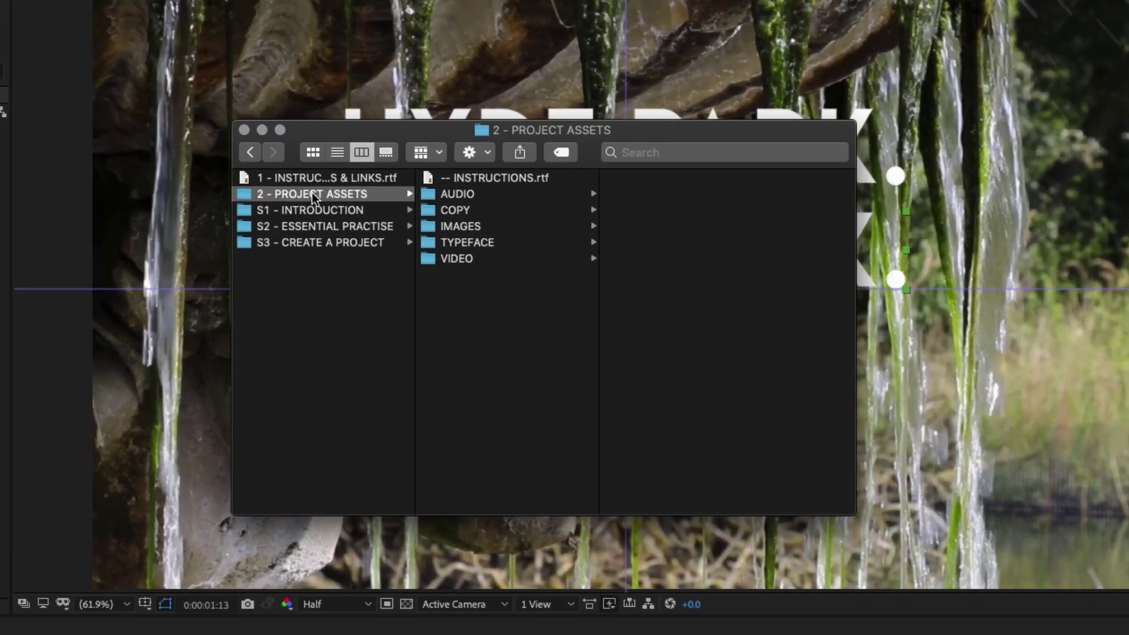
{"action": "left_click", "coordinate": [475, 210]}
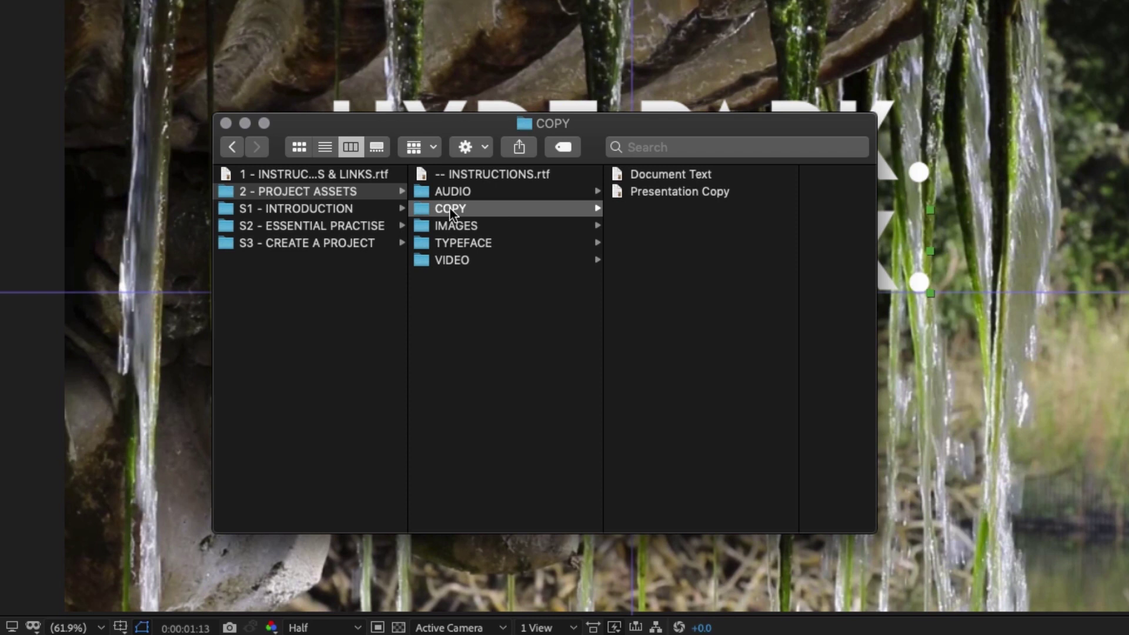
{"action": "left_click", "coordinate": [664, 191]}
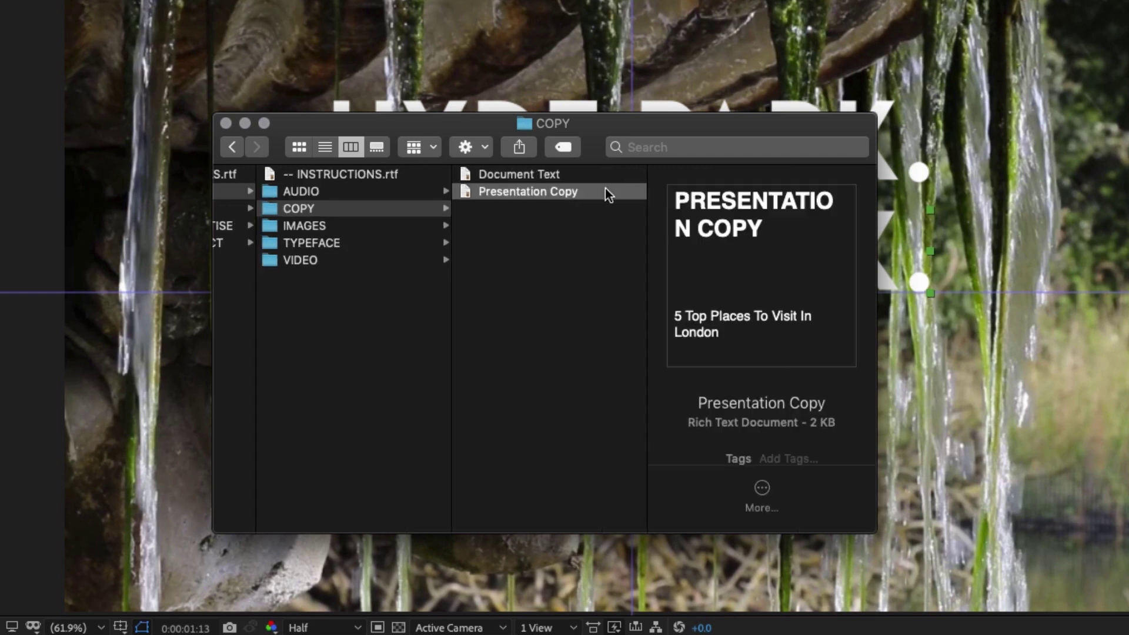
{"action": "double_click", "coordinate": [527, 191]}
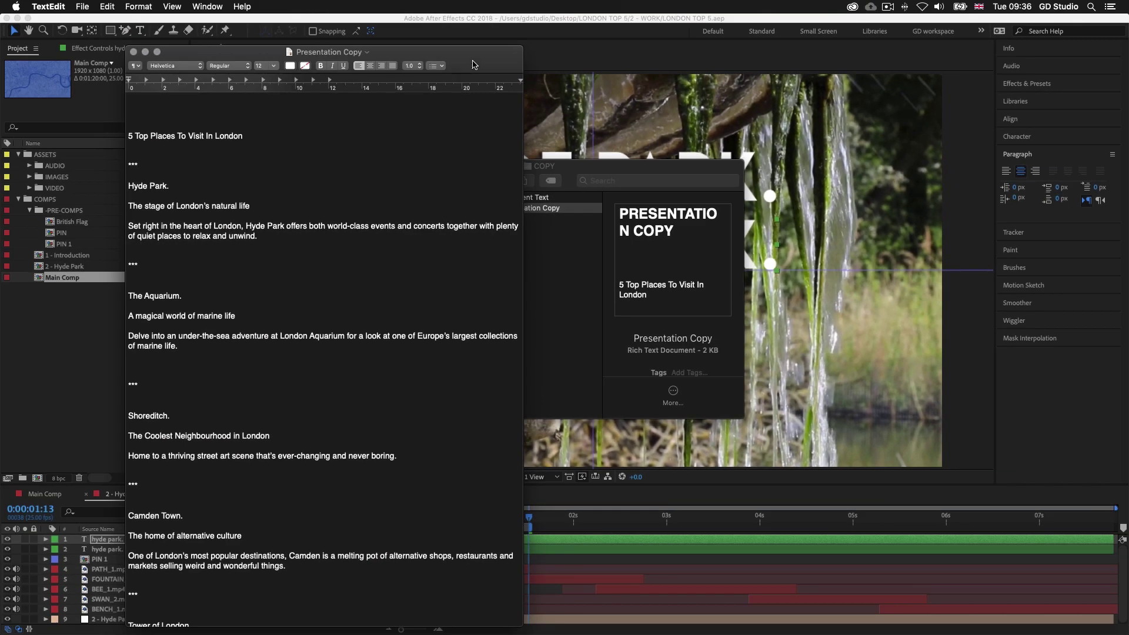
Step: Copy the line "The stage of London's natural life" from the Hyde Park section of the Presentation Copy document
{"action": "left_click_drag", "start_coordinate": [469, 47], "coordinate": [688, 47]}
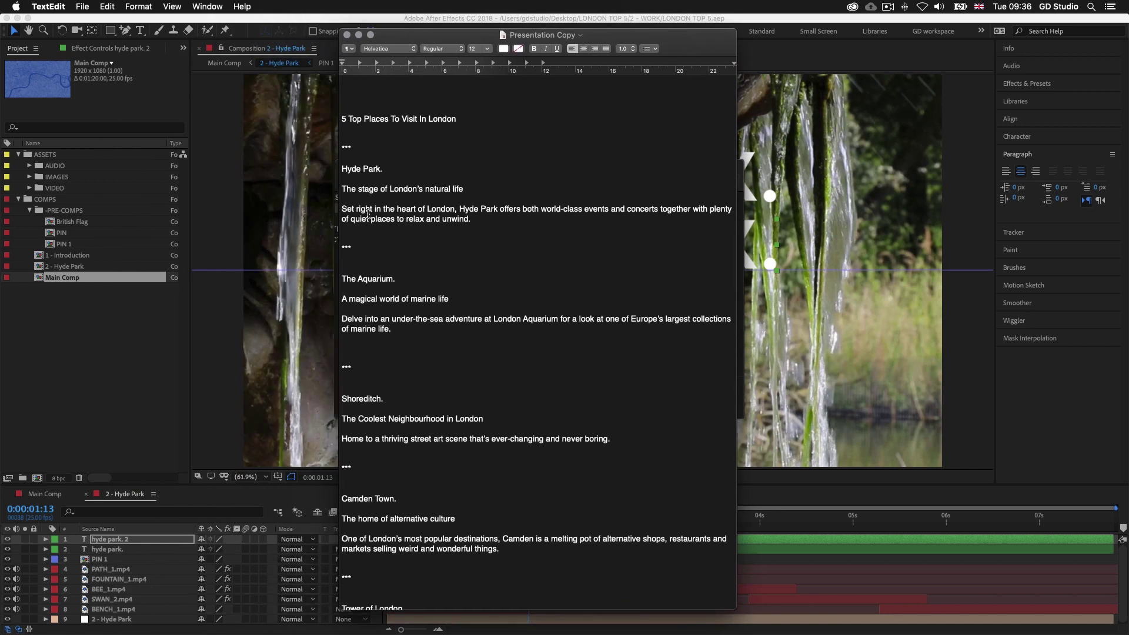
{"action": "scroll", "coordinate": [506, 256], "scroll_direction": "up", "scroll_amount": 3}
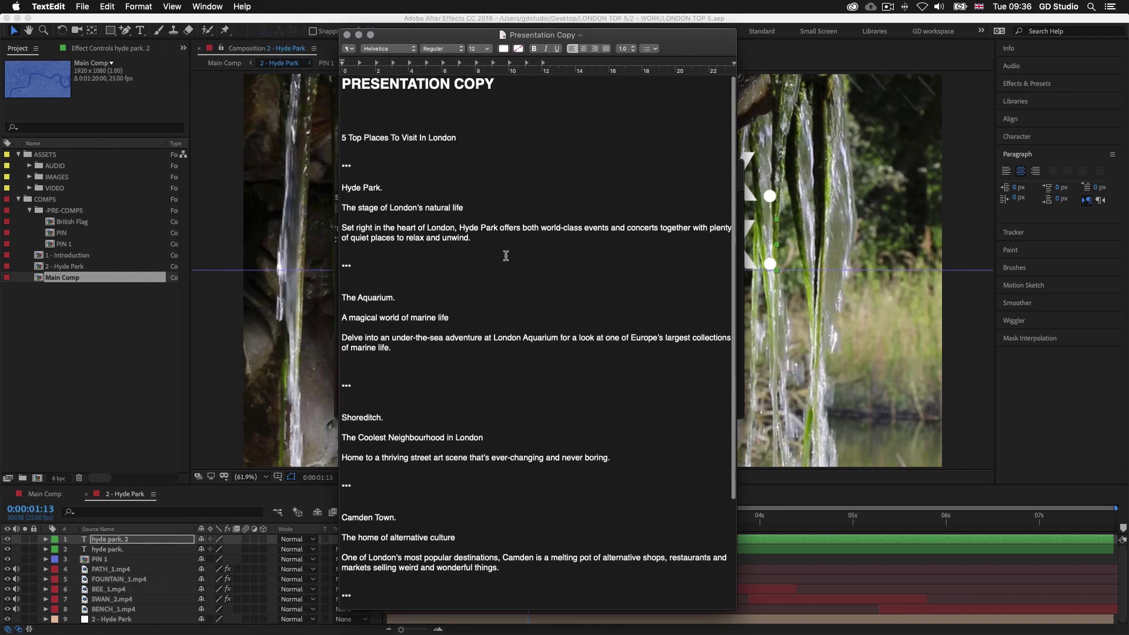
{"action": "left_click_drag", "start_coordinate": [469, 207], "coordinate": [340, 208]}
{"action": "key", "text": "super+c"}
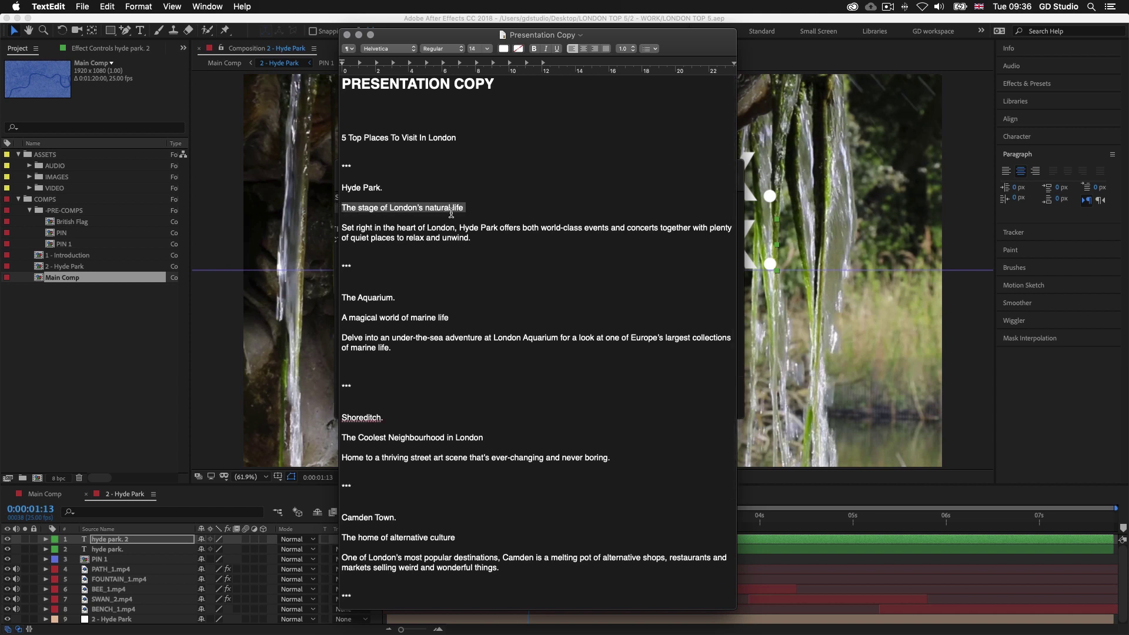
Step: Switch back to After Effects and set the font size of the duplicated lower title's text to 55 px
{"action": "left_click", "coordinate": [803, 294]}
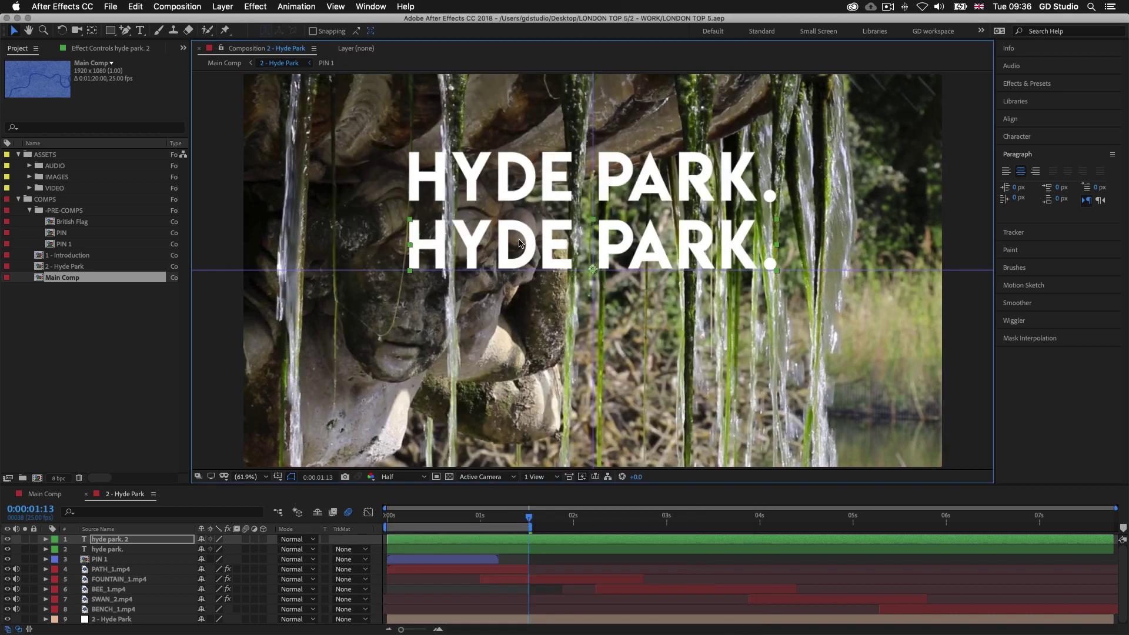
{"action": "double_click", "coordinate": [552, 246]}
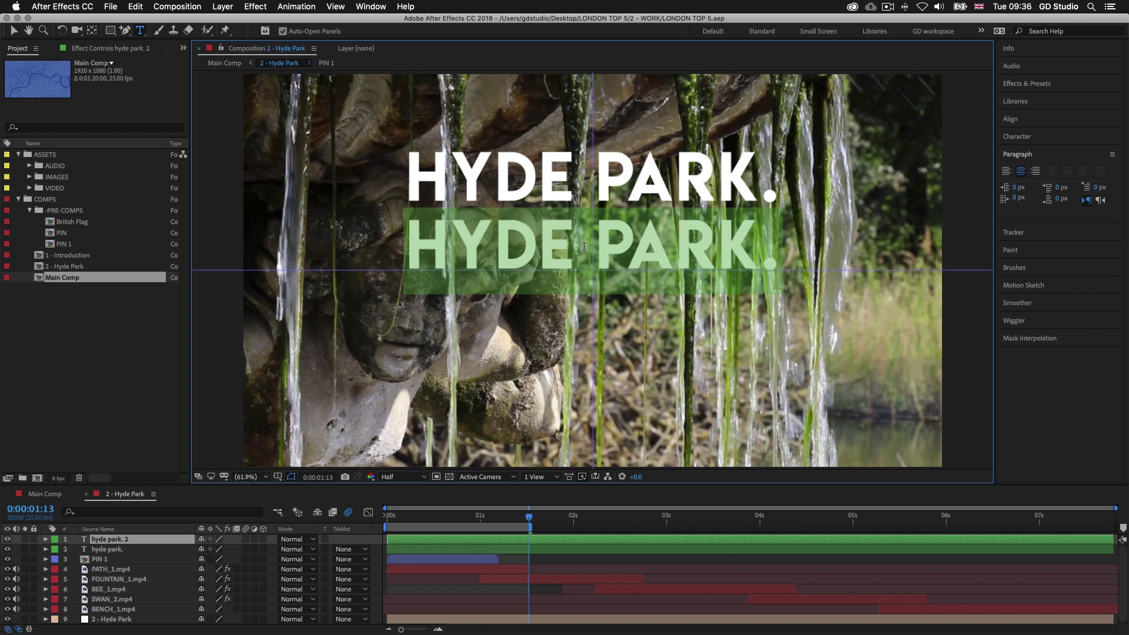
{"action": "left_click", "coordinate": [1017, 136]}
{"action": "left_click", "coordinate": [1018, 187]}
{"action": "type", "text": "55"}
{"action": "key", "text": "Return"}
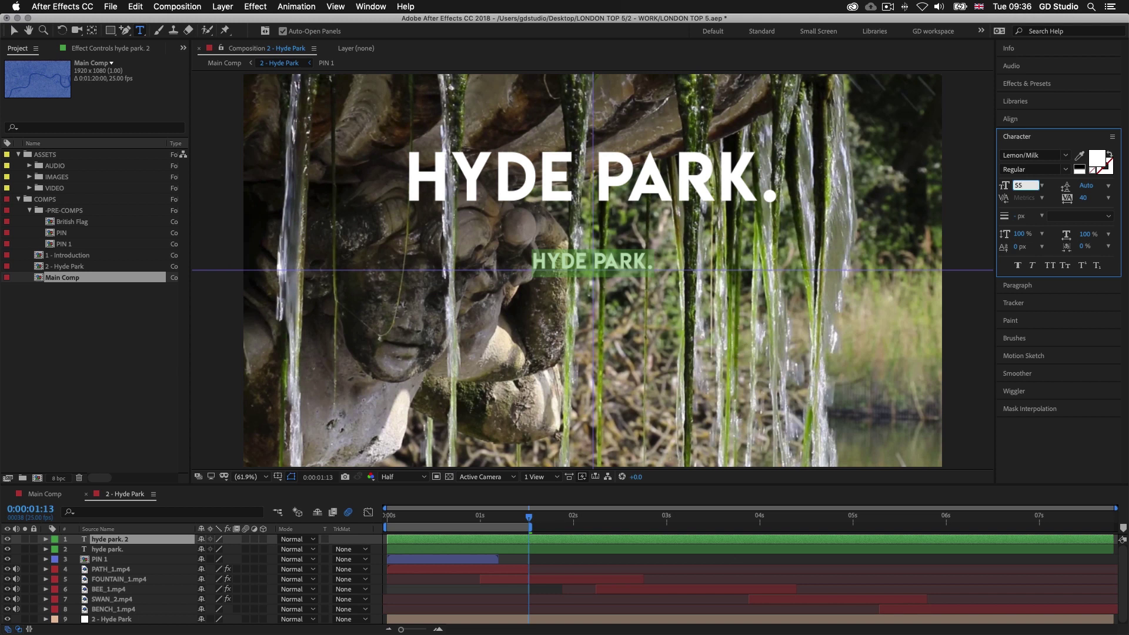
Step: Set the lower title's tracking to 100 and replace its text with the copied line "The stage of London's natural life"
{"action": "left_click", "coordinate": [1083, 198]}
{"action": "type", "text": "100"}
{"action": "key", "text": "Return"}
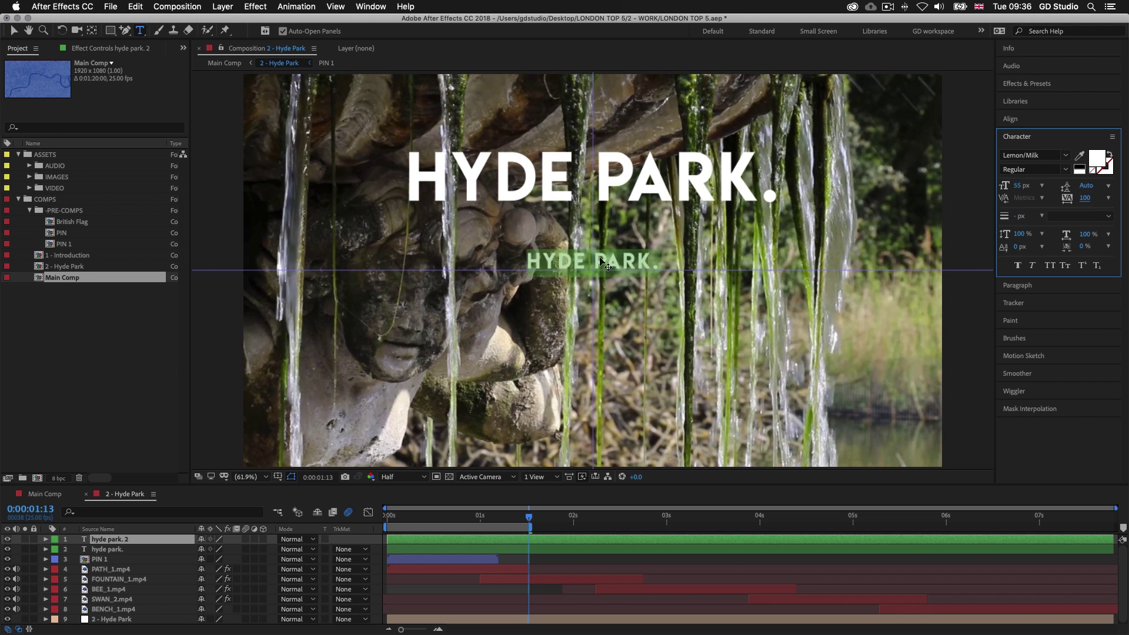
{"action": "key", "text": "super+v"}
{"action": "left_click", "coordinate": [12, 30]}
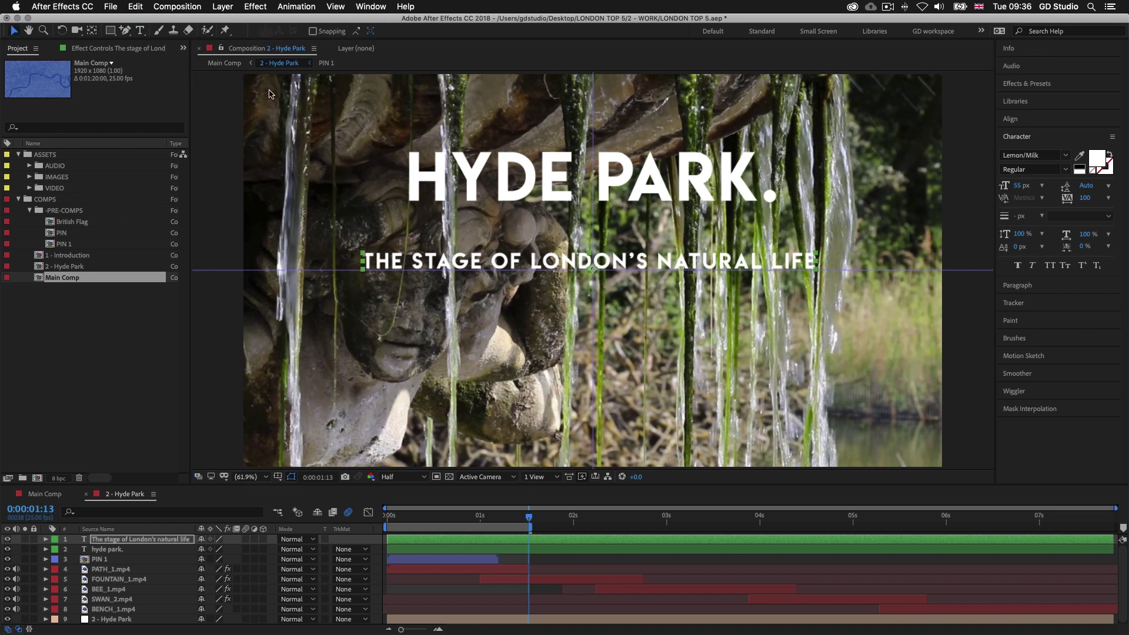
Step: Move the subtitle up to sit just below the Hyde Park title, checking the spacing against the Photoshop design
{"action": "left_click_drag", "start_coordinate": [663, 256], "coordinate": [668, 237]}
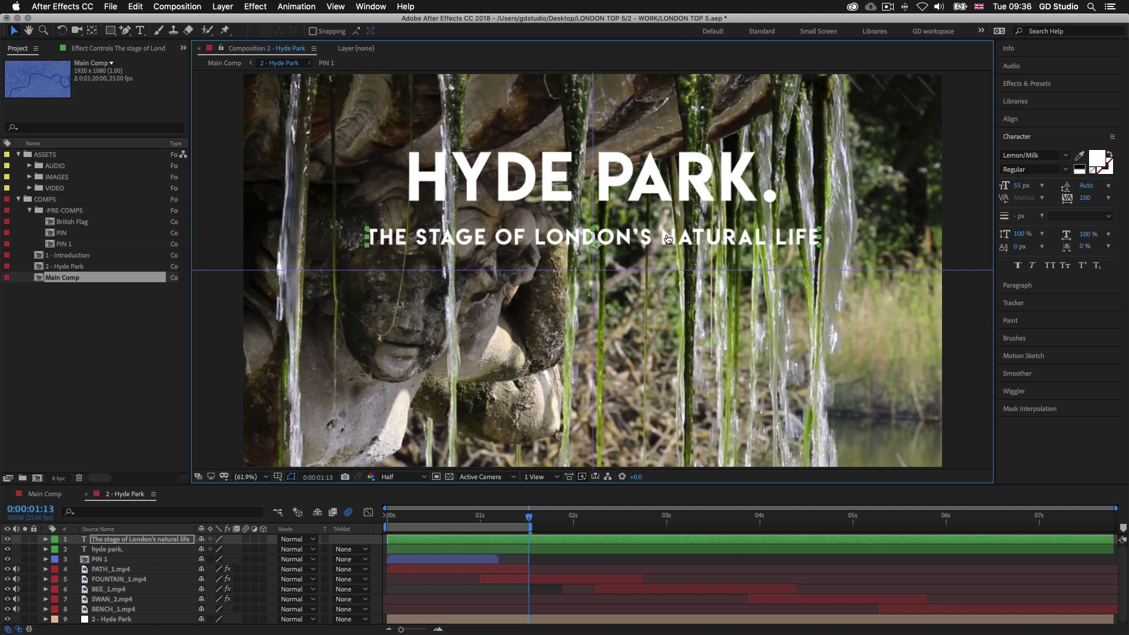
{"action": "key", "text": "super+Tab"}
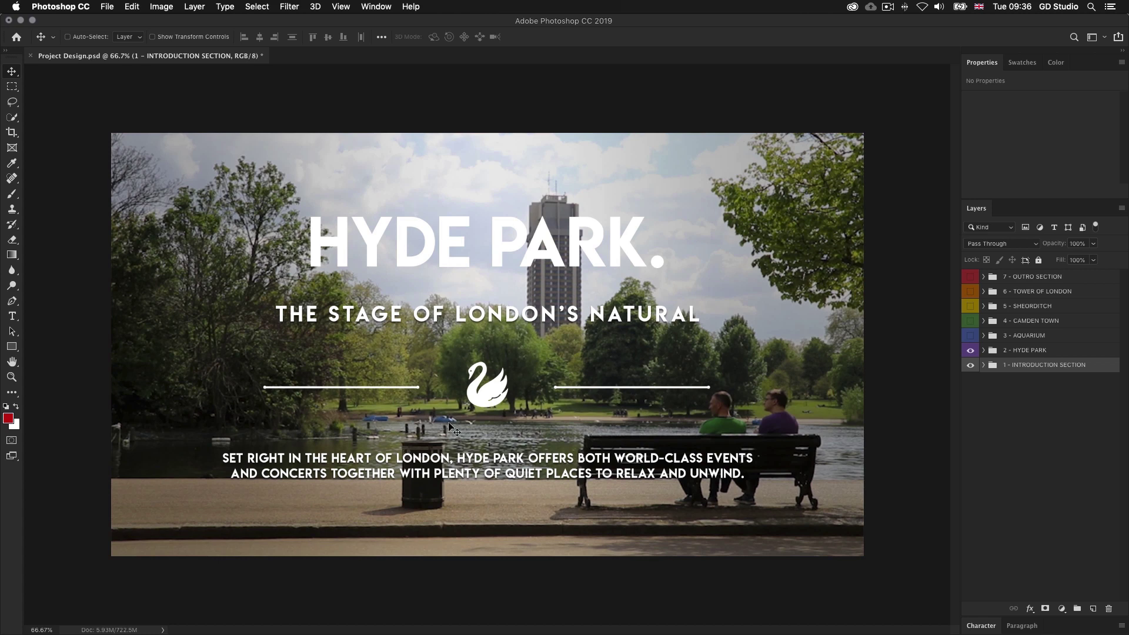
{"action": "key", "text": "super+Tab"}
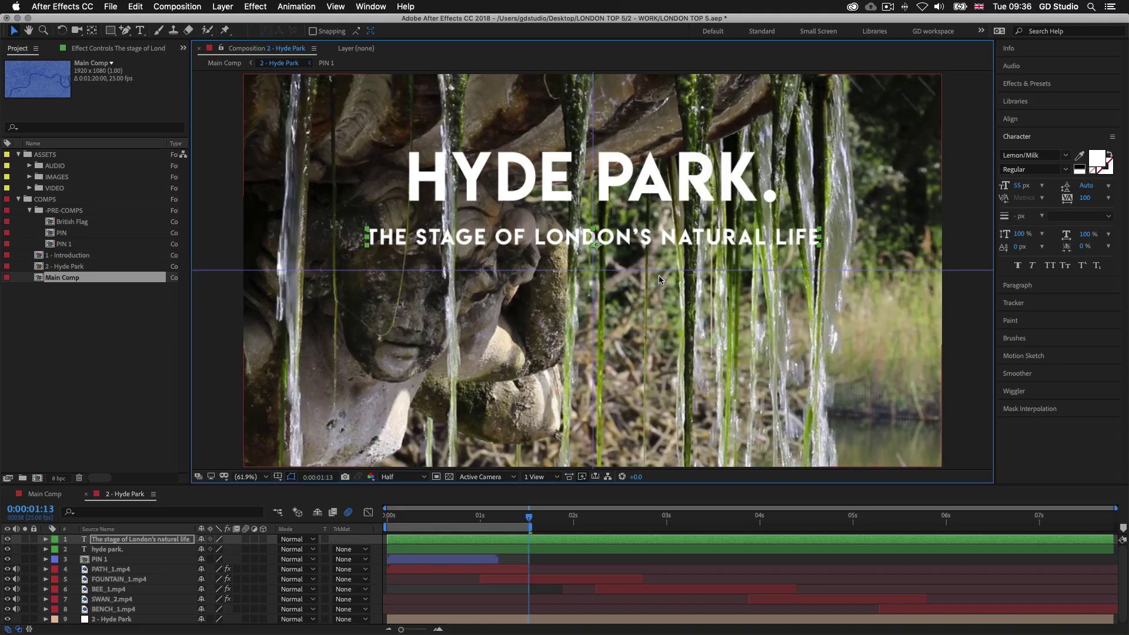
{"action": "left_click_drag", "start_coordinate": [692, 233], "coordinate": [692, 239]}
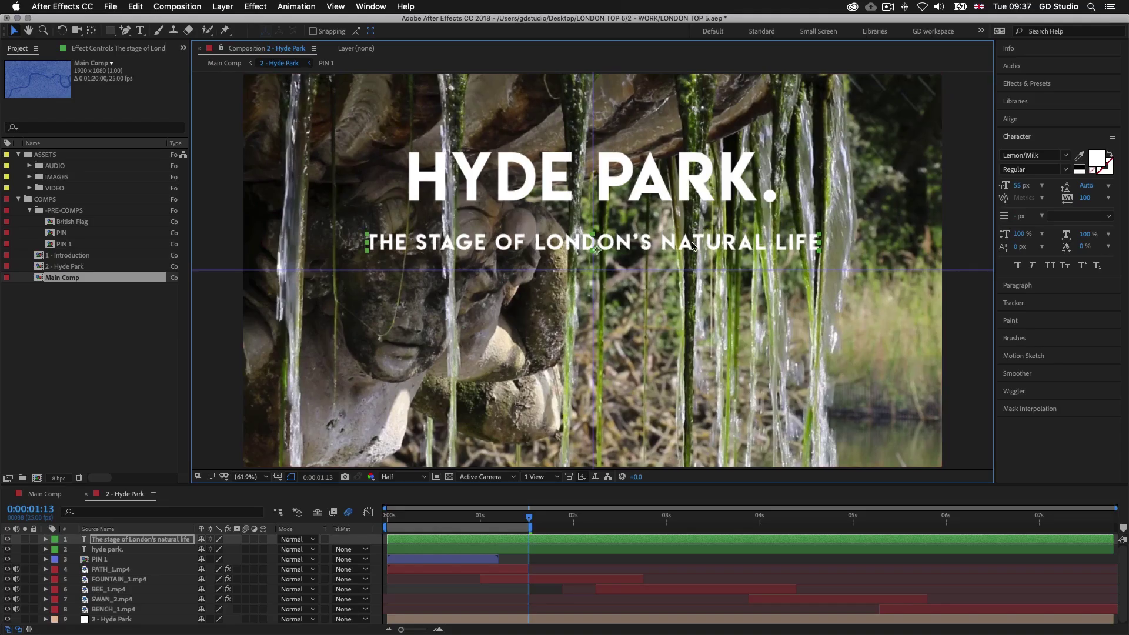
Step: Duplicate the subtitle text layer and place the copy in the lower part of the frame
{"action": "key", "text": "super+d"}
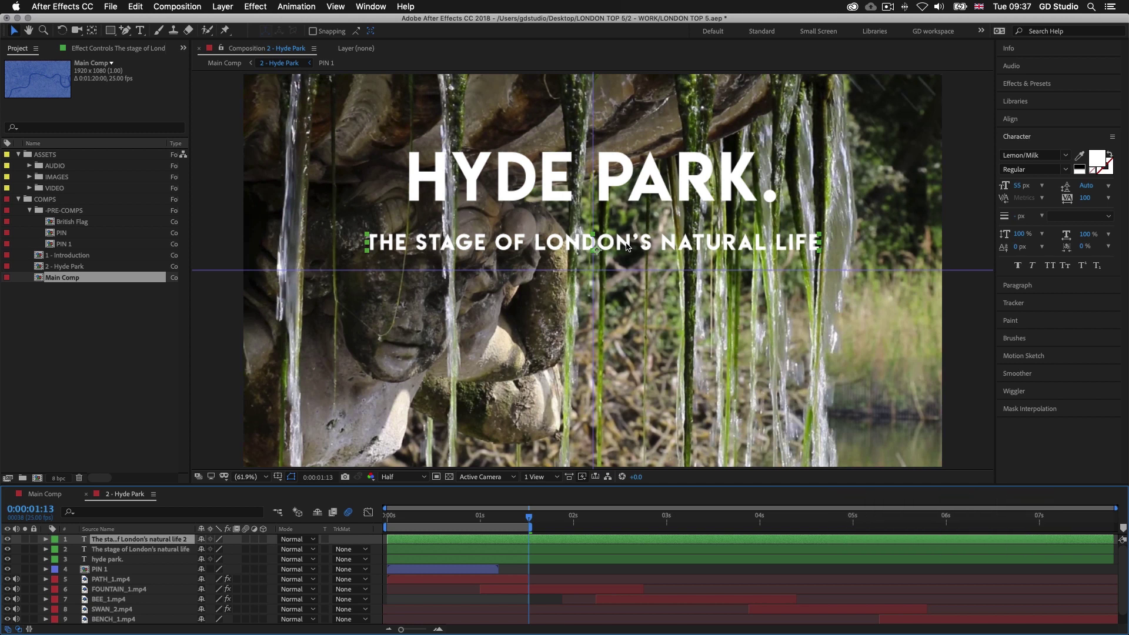
{"action": "left_click_drag", "start_coordinate": [626, 247], "coordinate": [629, 386]}
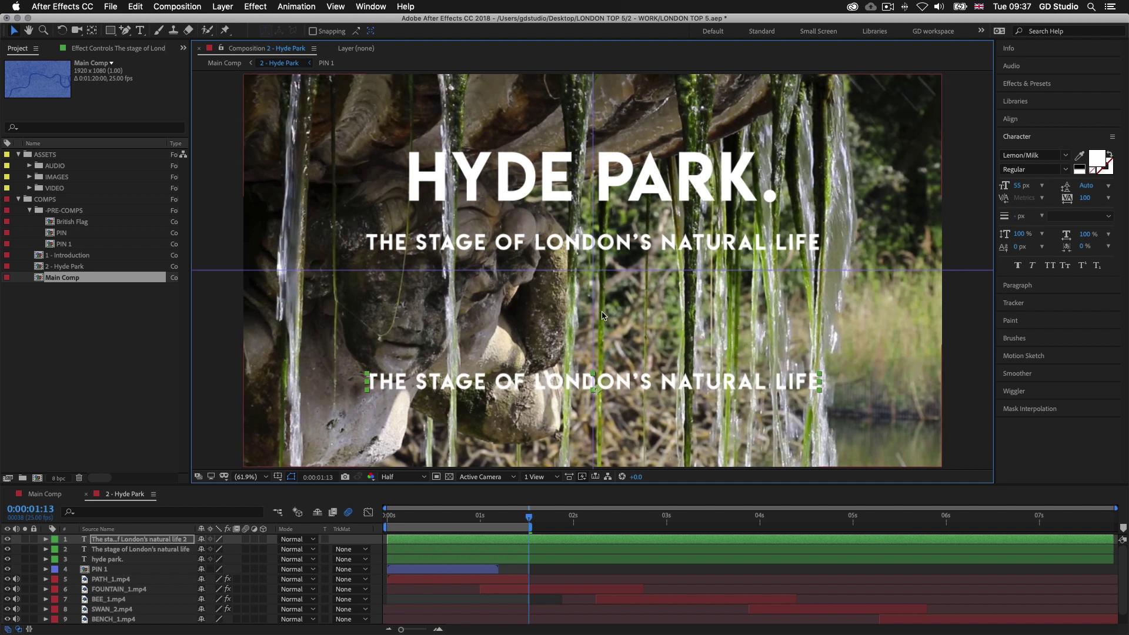
Step: Copy the Hyde Park description paragraph, "Set right in the heart of London…", from the Presentation Copy document and return to After Effects
{"action": "key", "text": "super+Tab"}
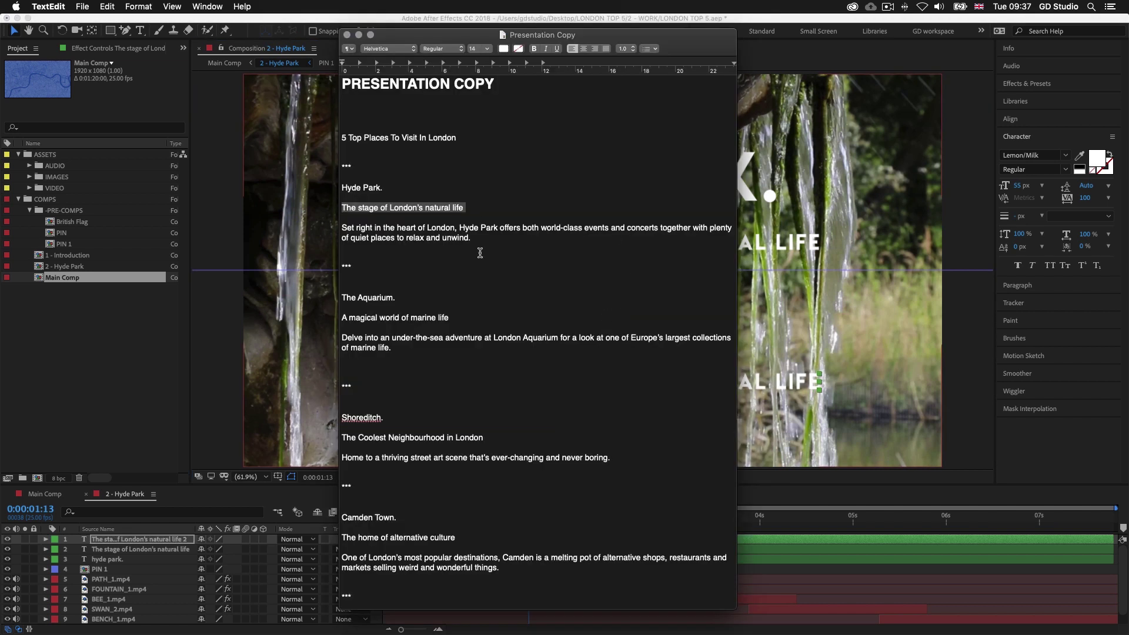
{"action": "left_click_drag", "start_coordinate": [481, 239], "coordinate": [333, 227]}
{"action": "key", "text": "super+c"}
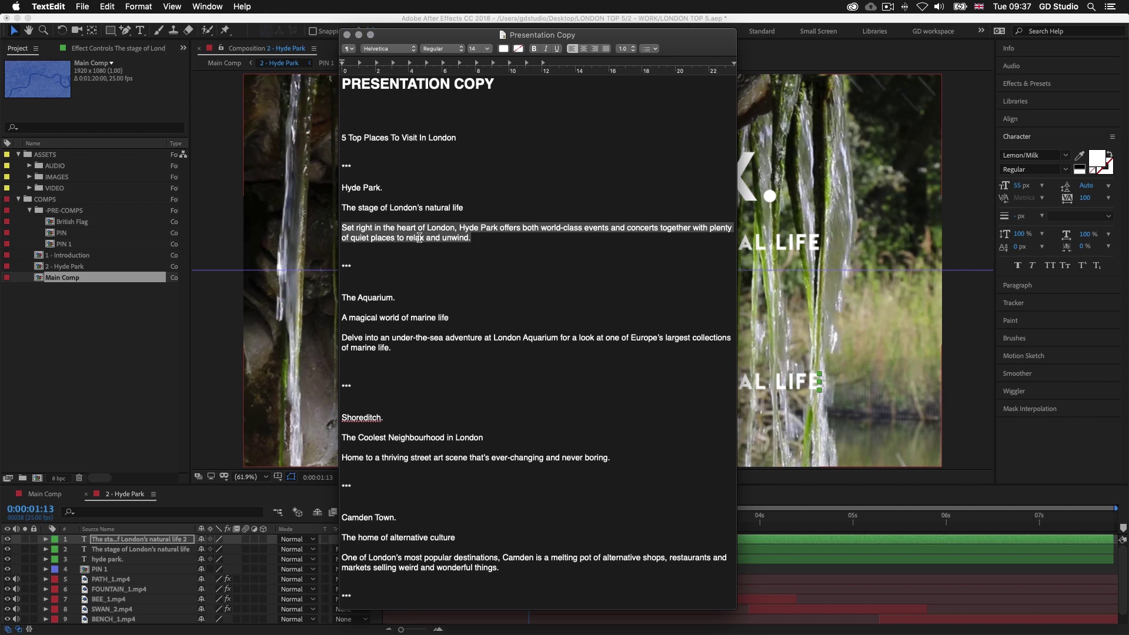
{"action": "left_click", "coordinate": [856, 295]}
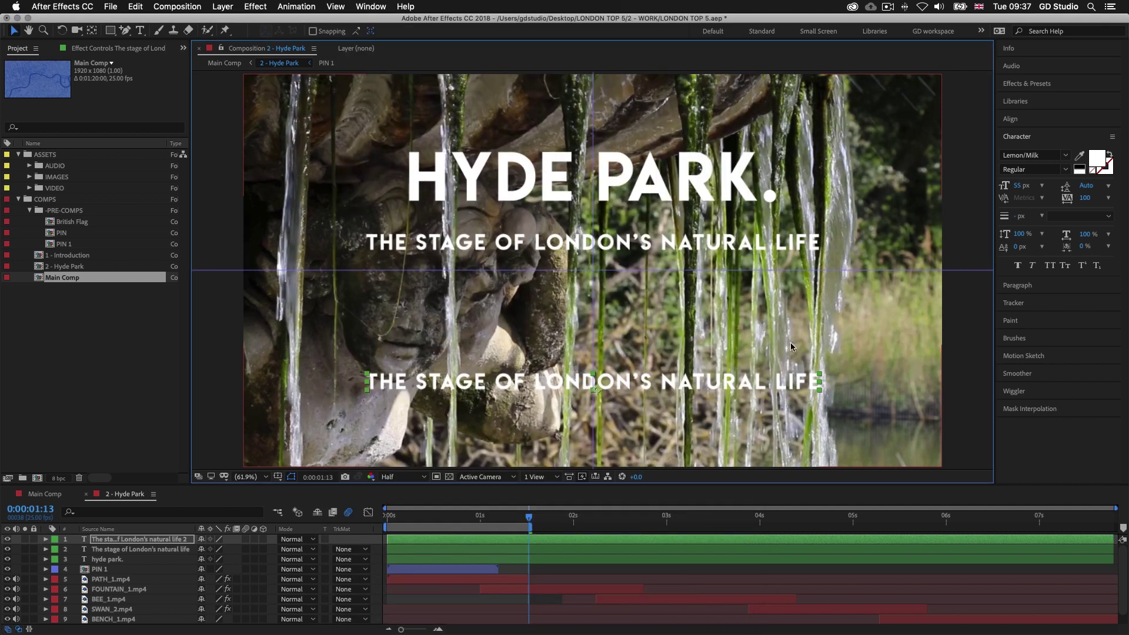
Step: Set the lower text copy's font size to 33 px and replace its text with the copied description
{"action": "double_click", "coordinate": [618, 386]}
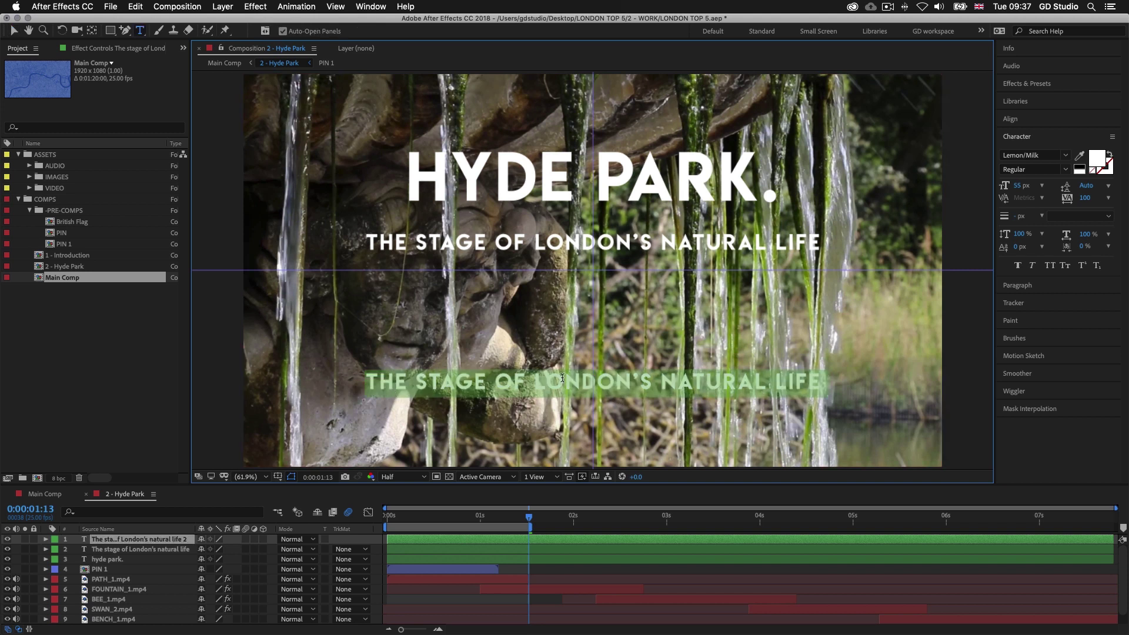
{"action": "left_click", "coordinate": [1019, 186]}
{"action": "type", "text": "33"}
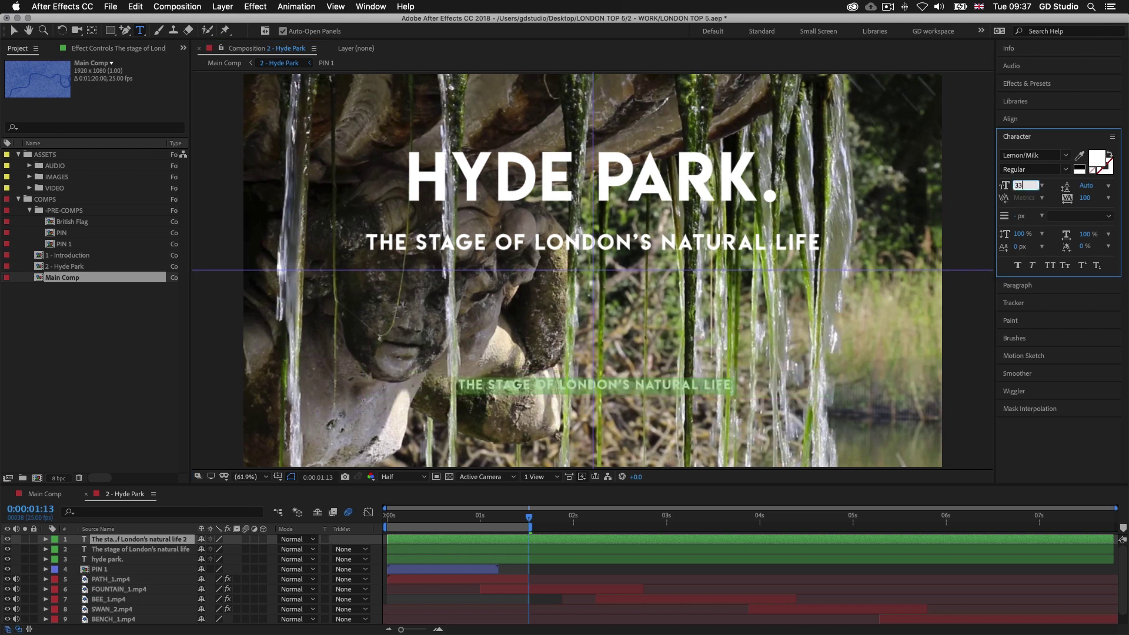
{"action": "key", "text": "Return"}
{"action": "key", "text": "super+v"}
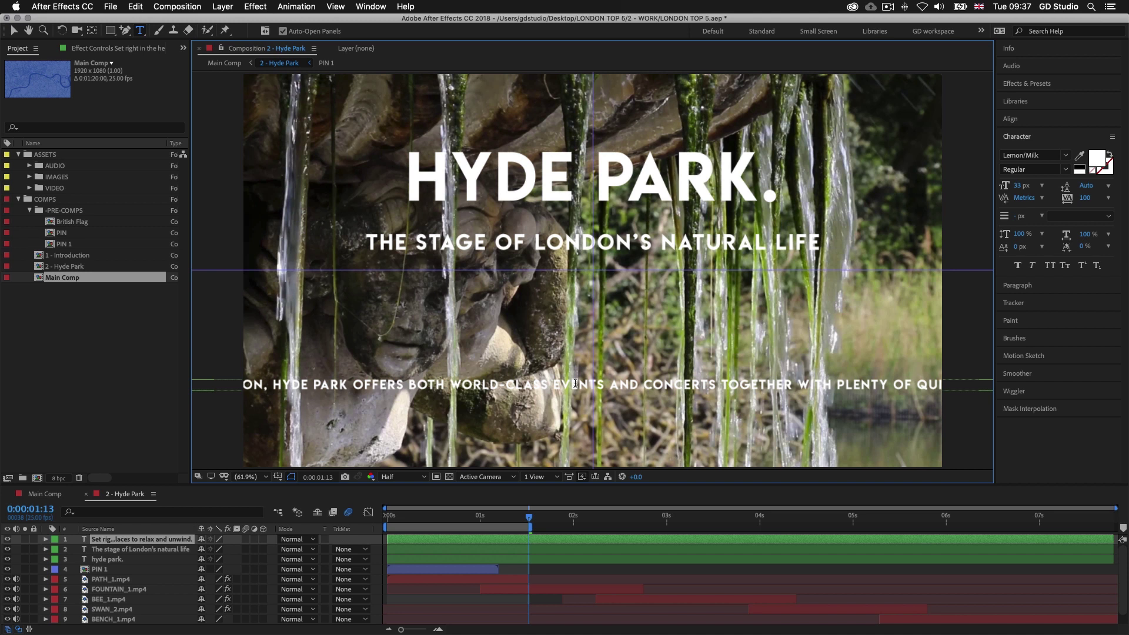
Step: Break the description into two lines after "events" and set its leading to 50 px
{"action": "left_click", "coordinate": [617, 385]}
{"action": "key", "text": "Return"}
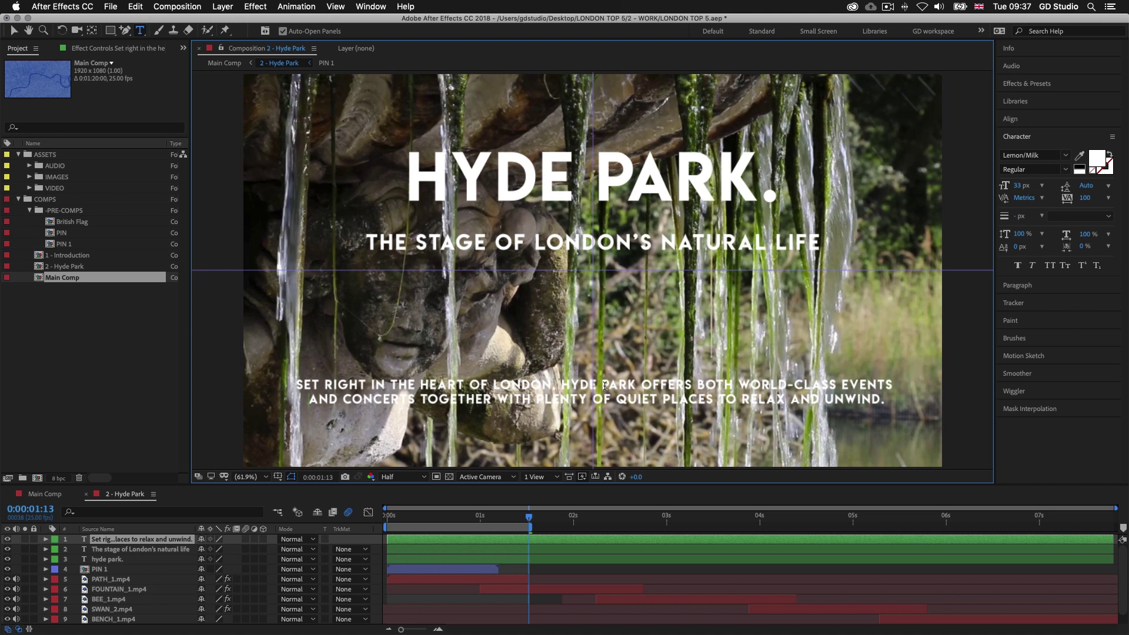
{"action": "double_click", "coordinate": [728, 387]}
{"action": "key", "text": "super+a"}
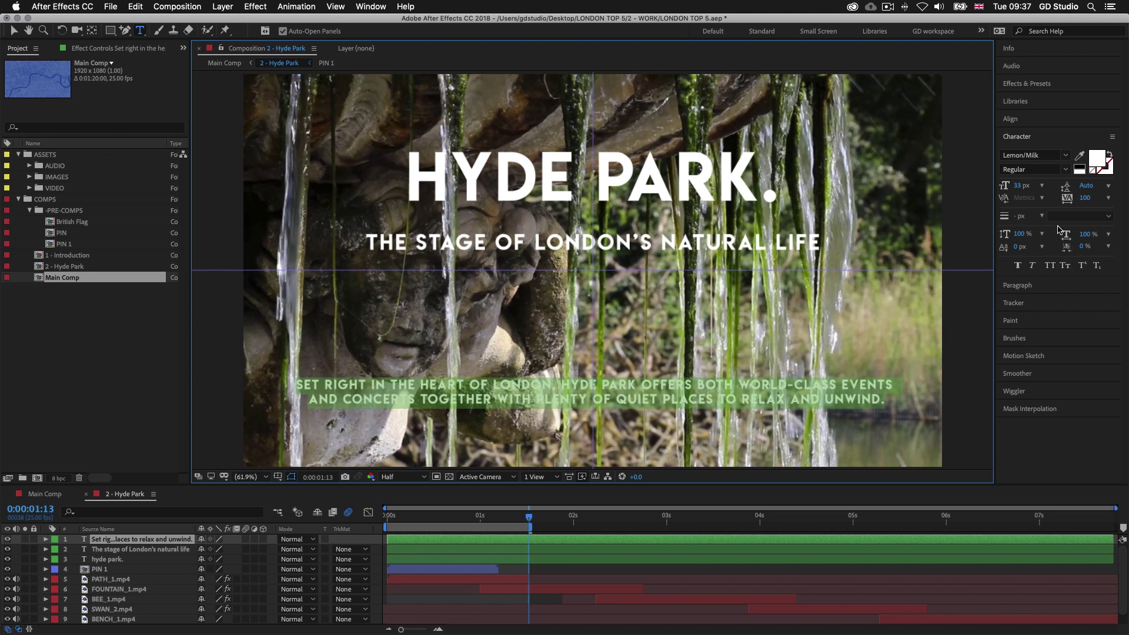
{"action": "left_click", "coordinate": [1085, 186]}
{"action": "type", "text": "050"}
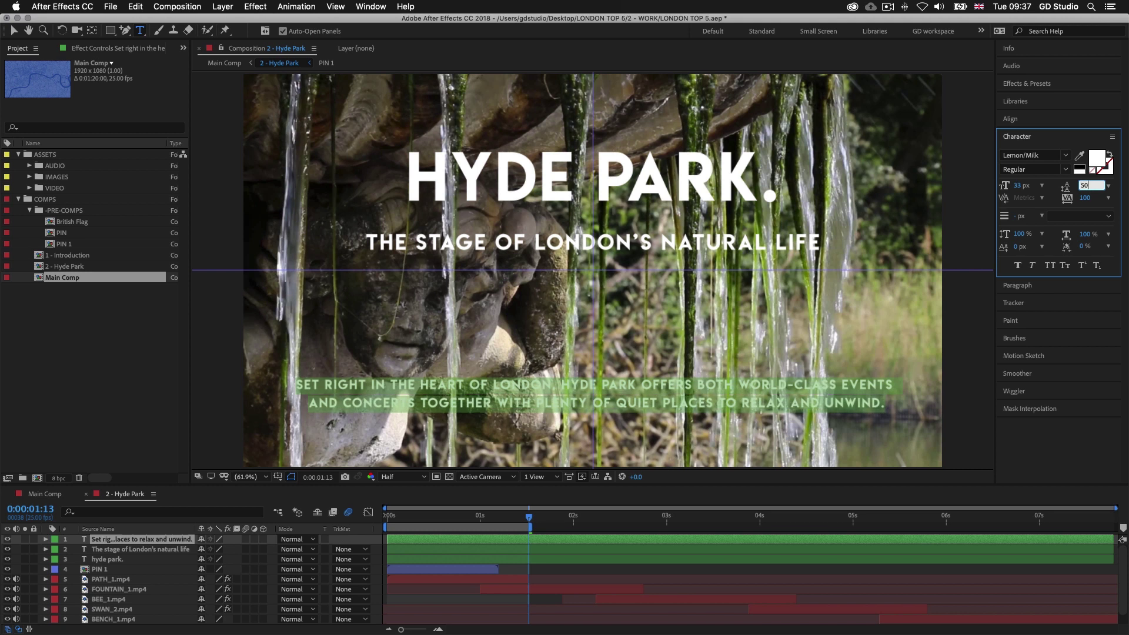
{"action": "key", "text": "Return"}
Step: Move the current time to 0:00:02:01 and deselect all layers
{"action": "left_click", "coordinate": [584, 523]}
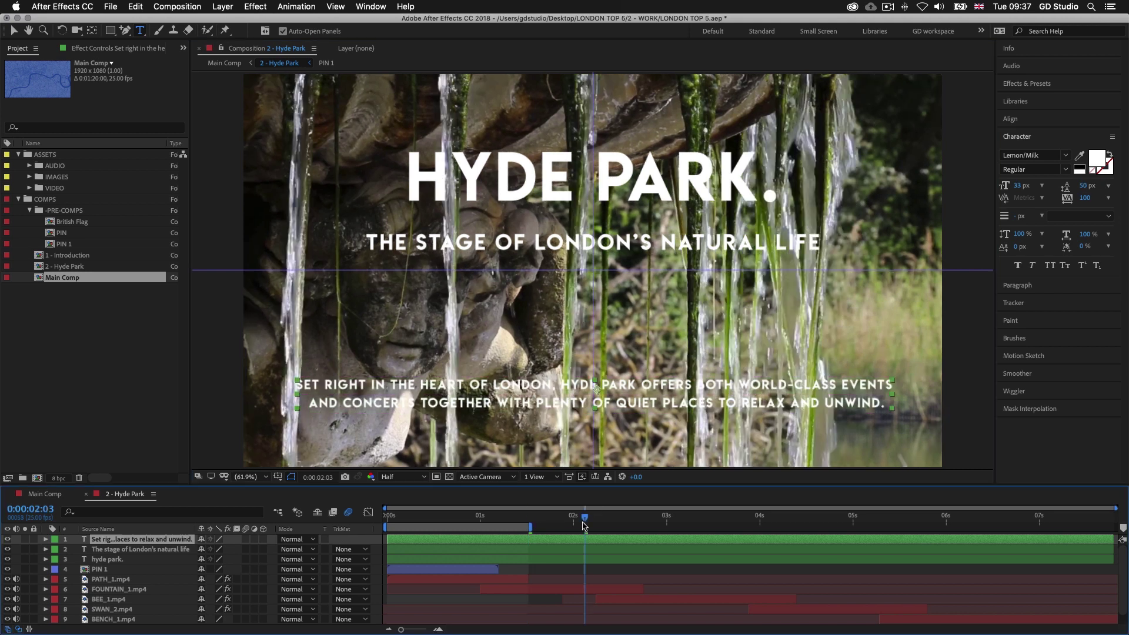
{"action": "left_click_drag", "start_coordinate": [585, 525], "coordinate": [577, 525]}
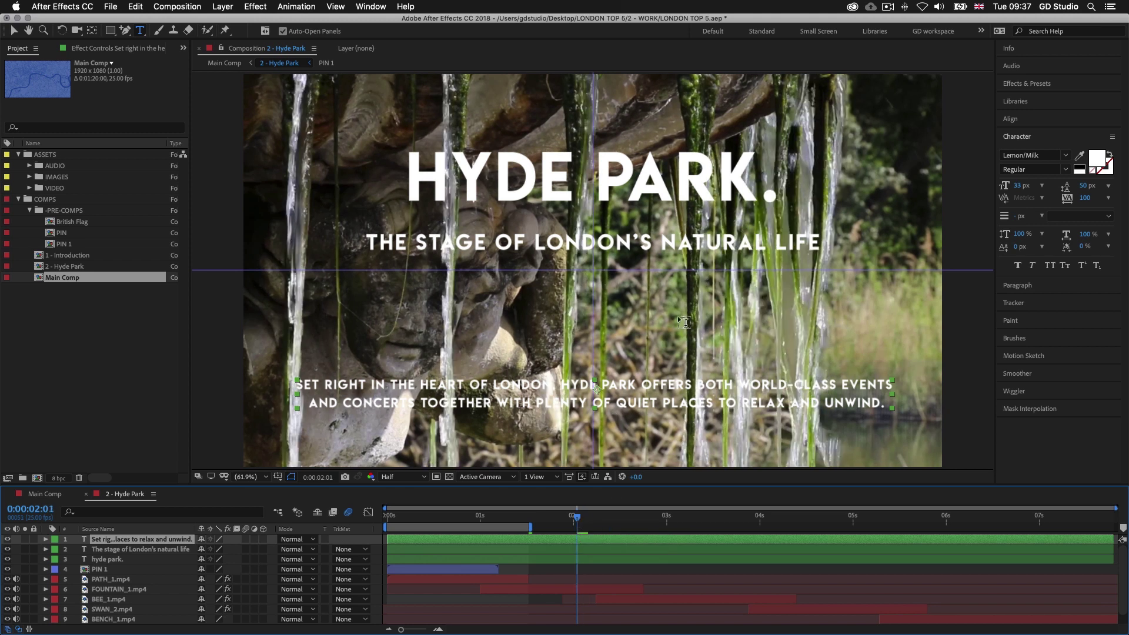
{"action": "left_click", "coordinate": [14, 30]}
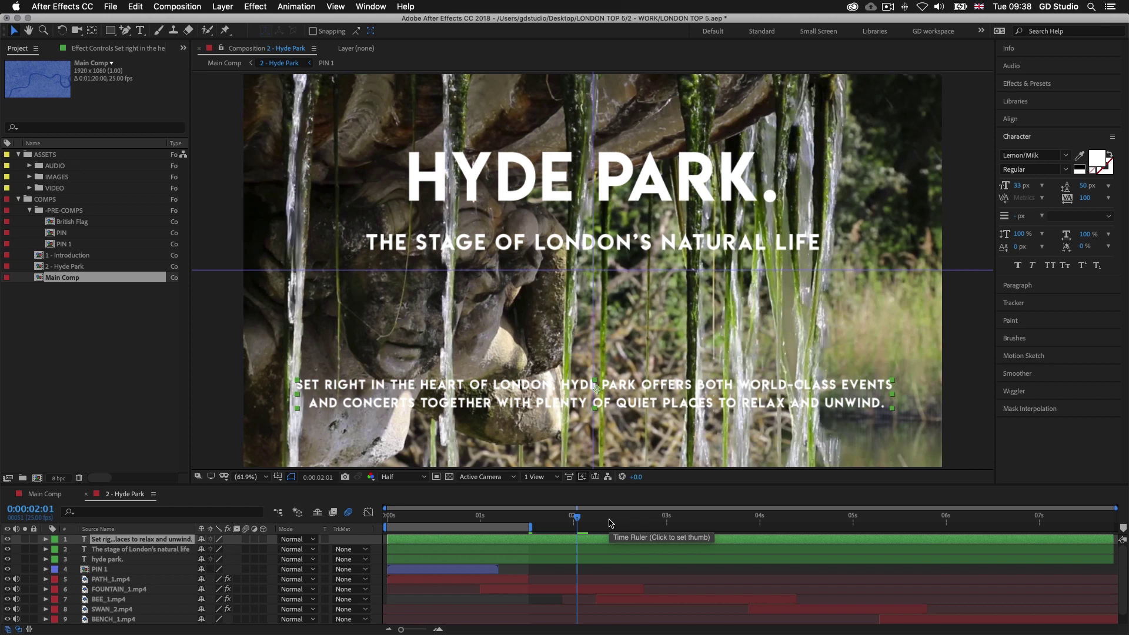
{"action": "key", "text": "F2"}
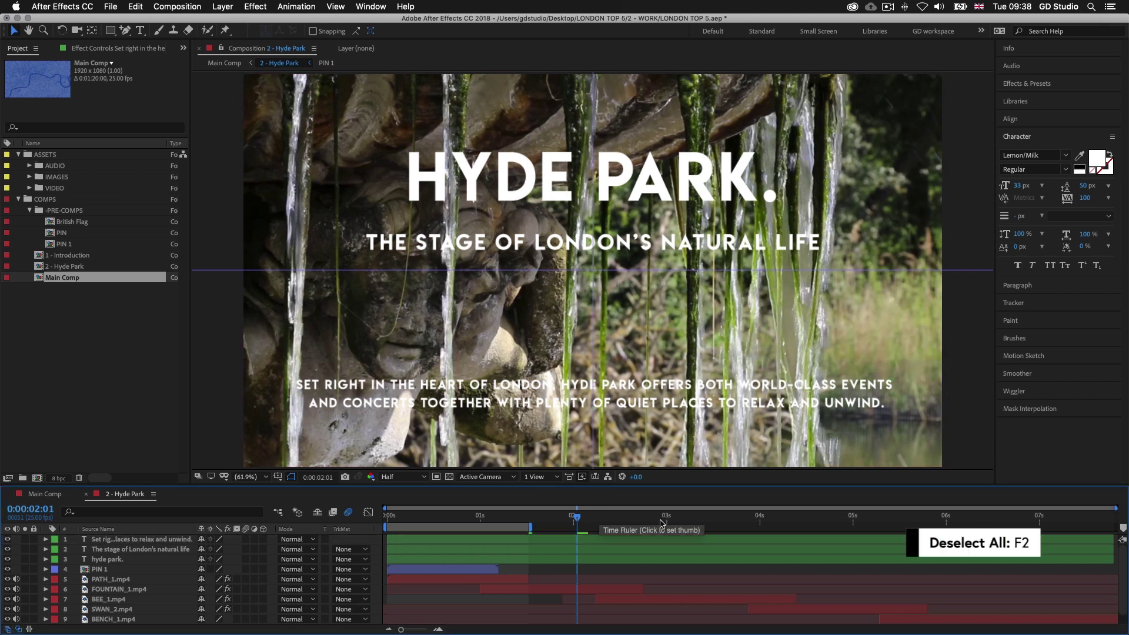
Step: Draw a rectangle as a new shape layer and fit it to the full composition
{"action": "left_click", "coordinate": [109, 30]}
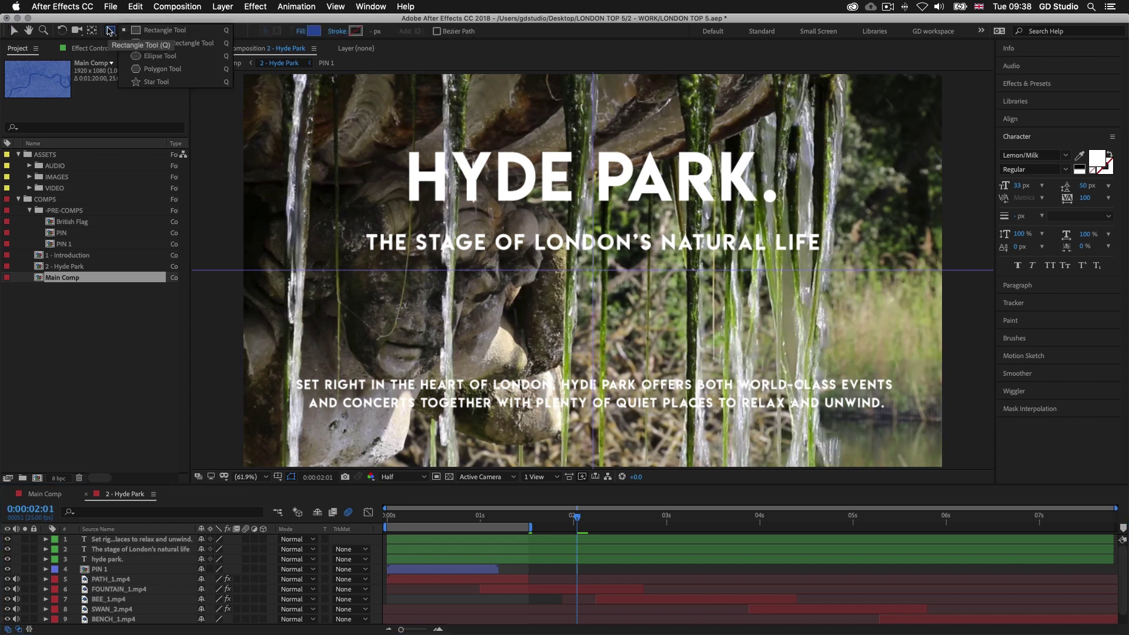
{"action": "left_click", "coordinate": [146, 32]}
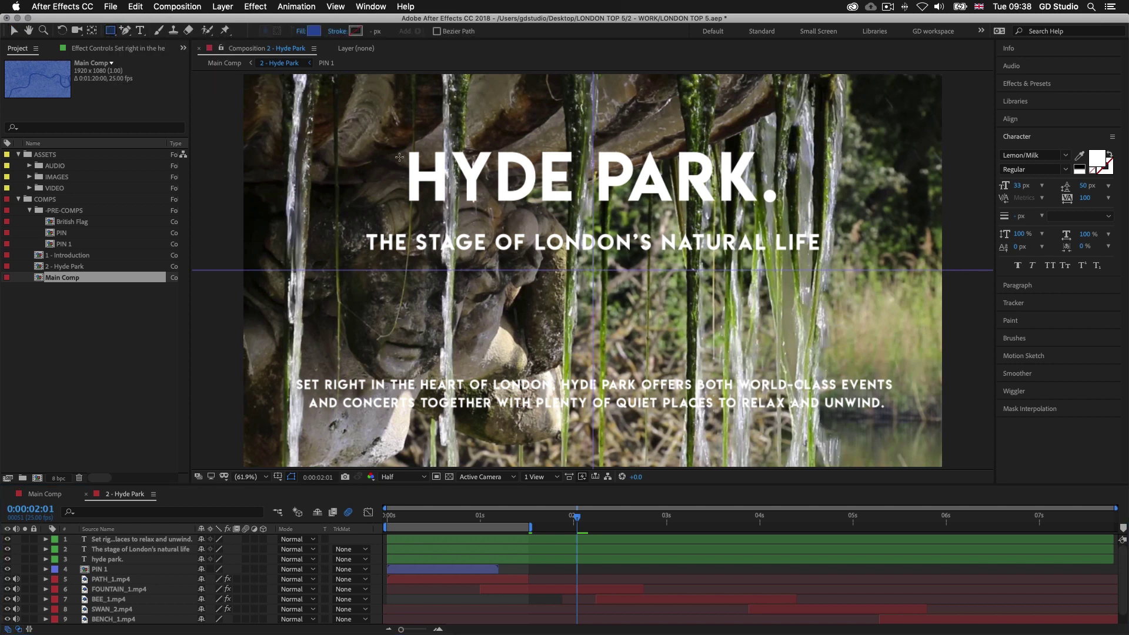
{"action": "left_click_drag", "start_coordinate": [393, 130], "coordinate": [493, 201]}
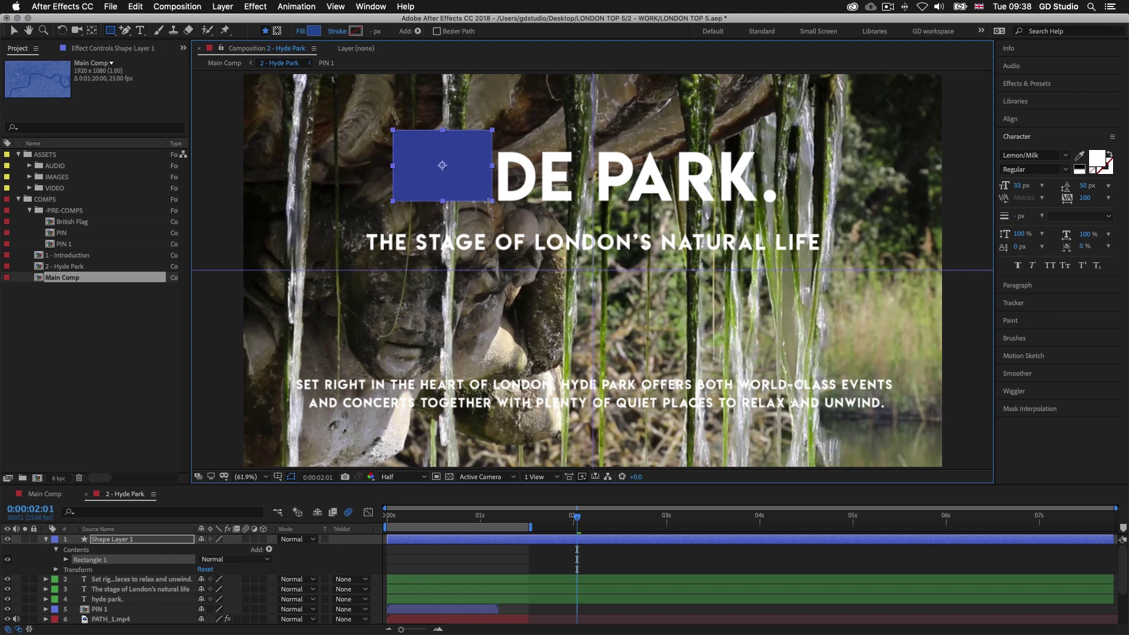
{"action": "key", "text": "super+alt+f"}
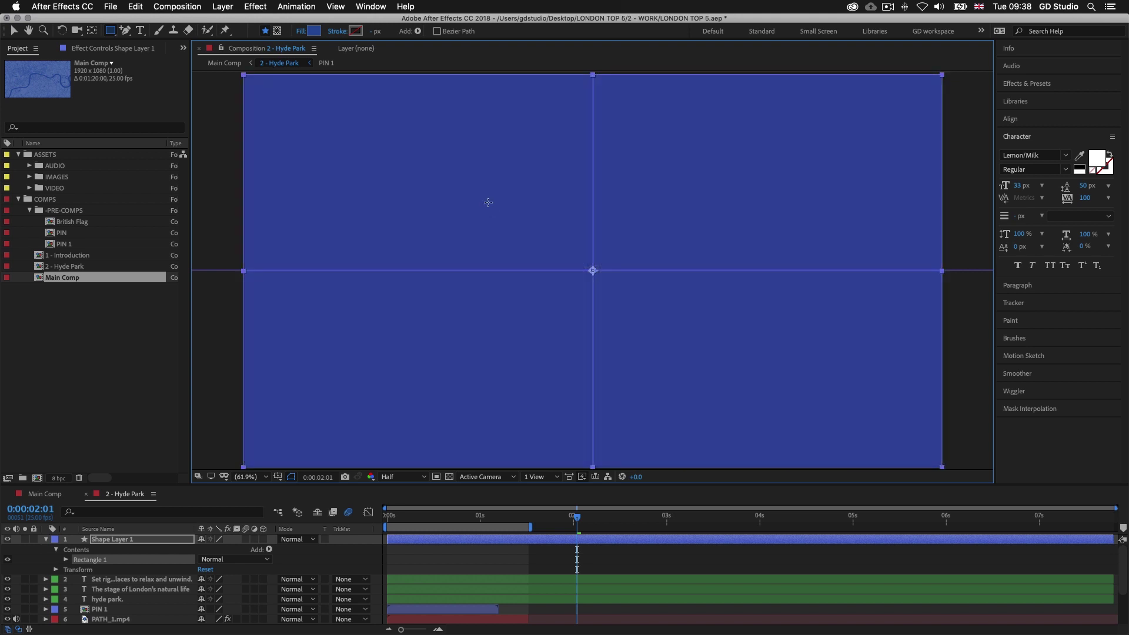
{"action": "key", "text": "v"}
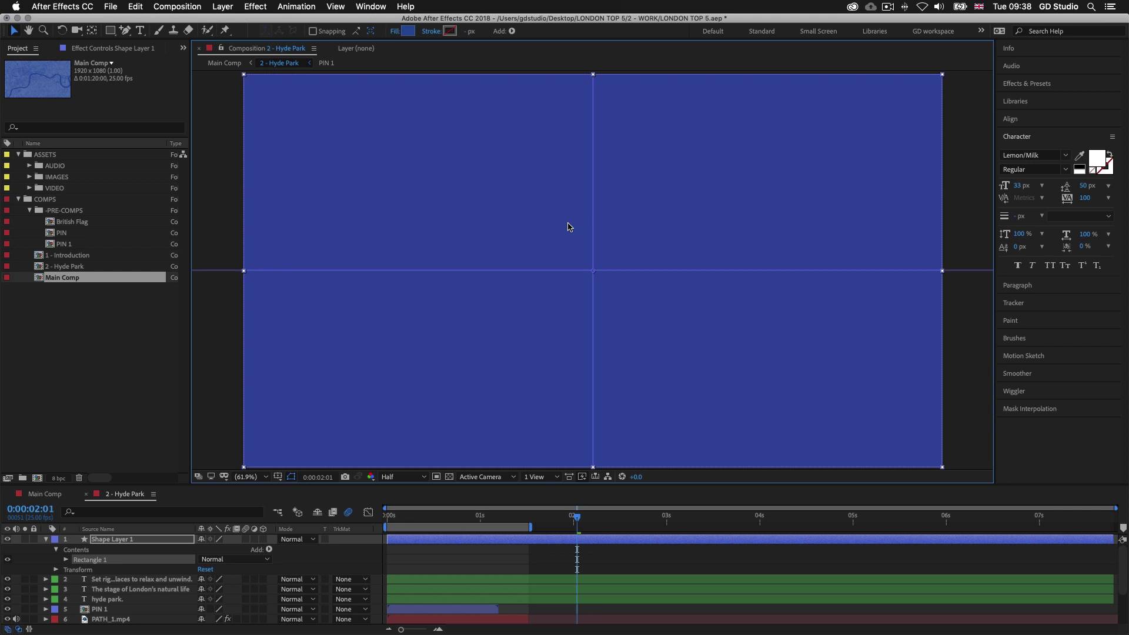
Step: Change the rectangle's fill type from solid color to Linear Gradient
{"action": "left_click", "coordinate": [394, 31]}
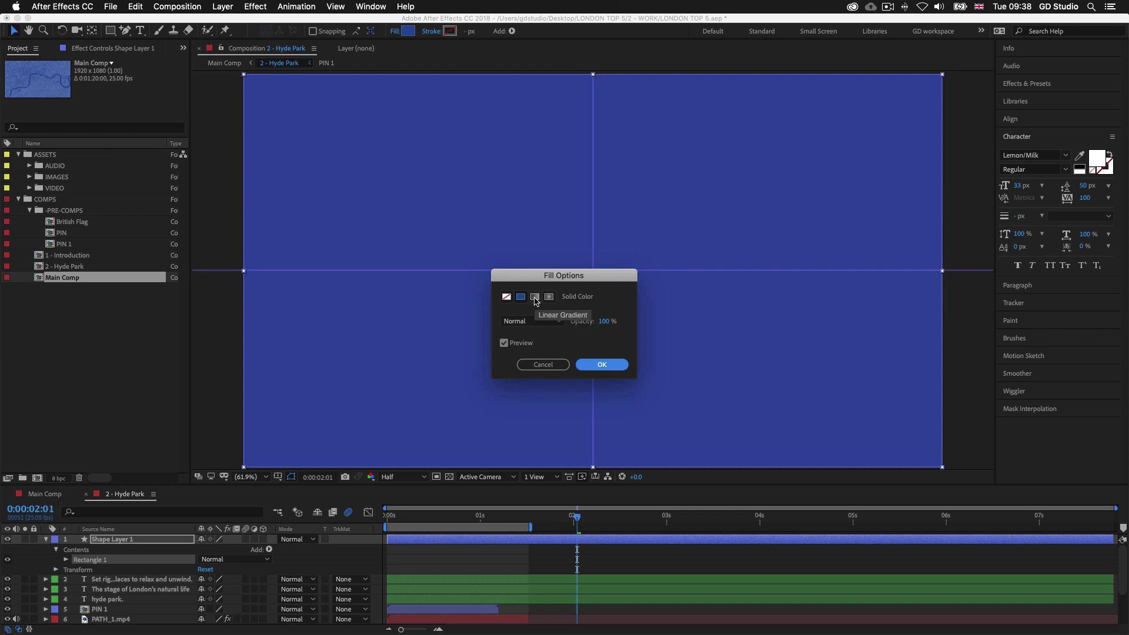
{"action": "left_click", "coordinate": [535, 298]}
{"action": "left_click", "coordinate": [591, 364]}
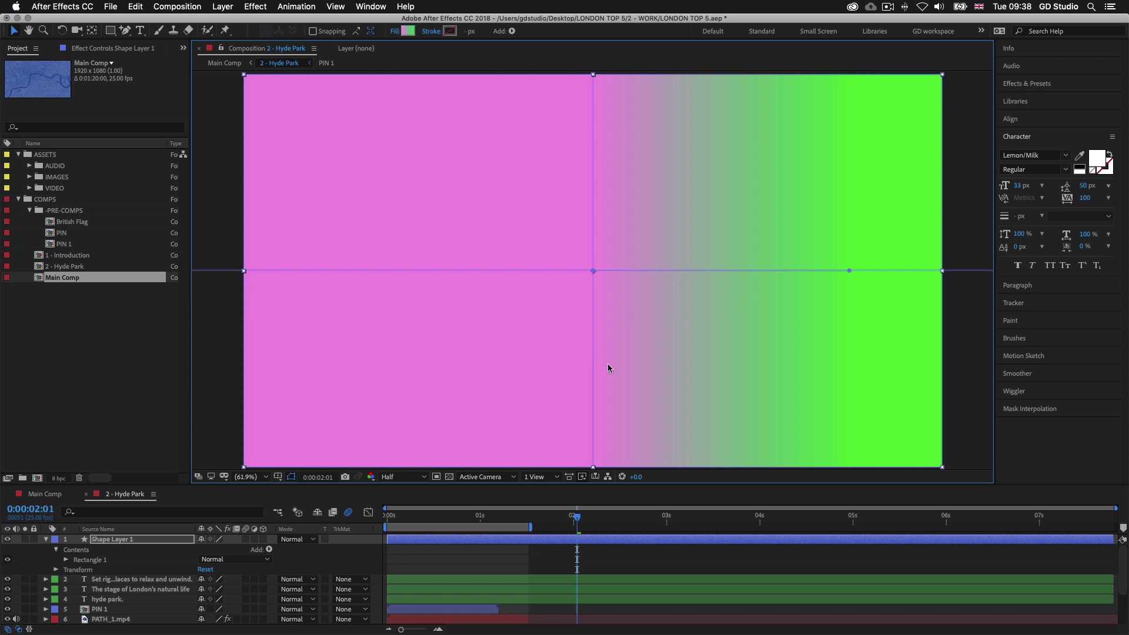
Step: Set both end color stops of the rectangle's gradient to black, 000000
{"action": "left_click", "coordinate": [407, 32]}
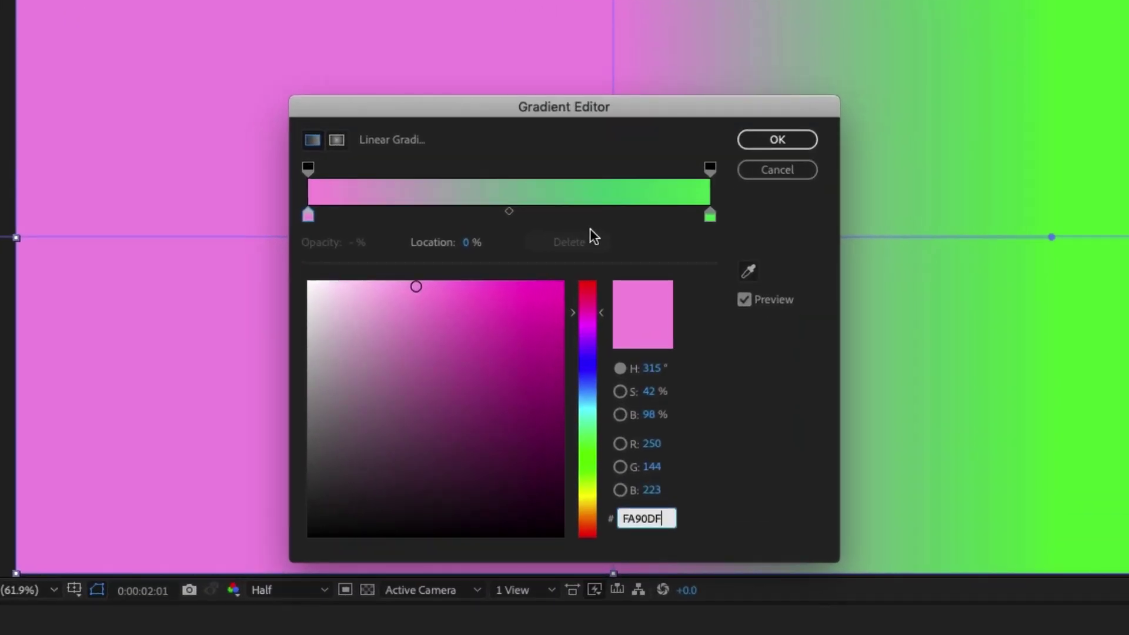
{"action": "left_click", "coordinate": [309, 216]}
{"action": "left_click_drag", "start_coordinate": [320, 457], "coordinate": [292, 553]}
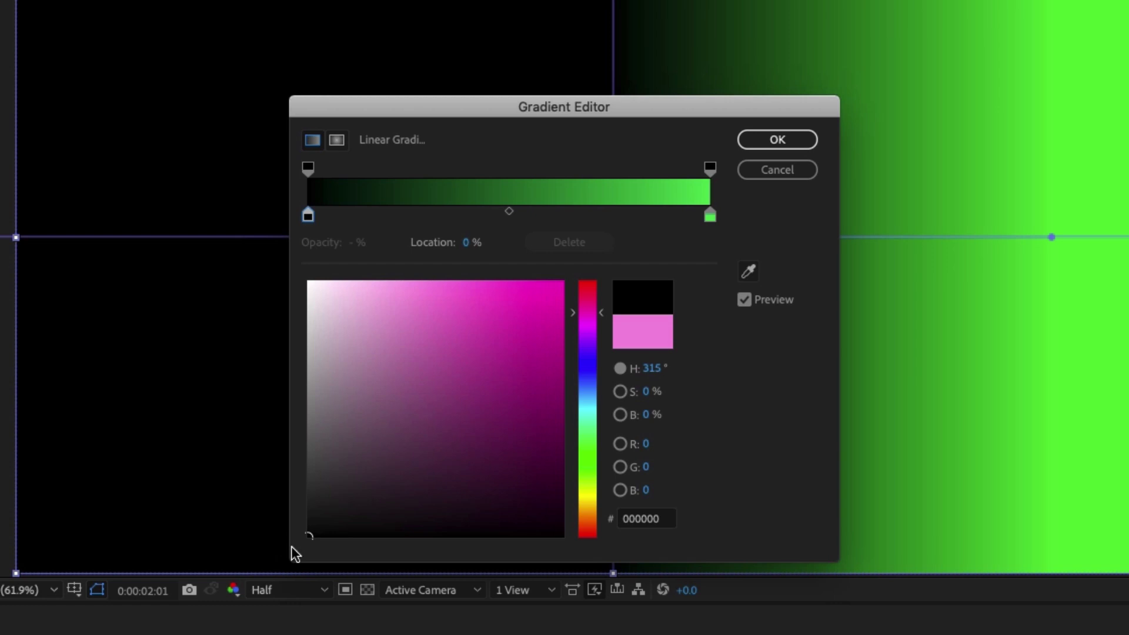
{"action": "left_click", "coordinate": [711, 215]}
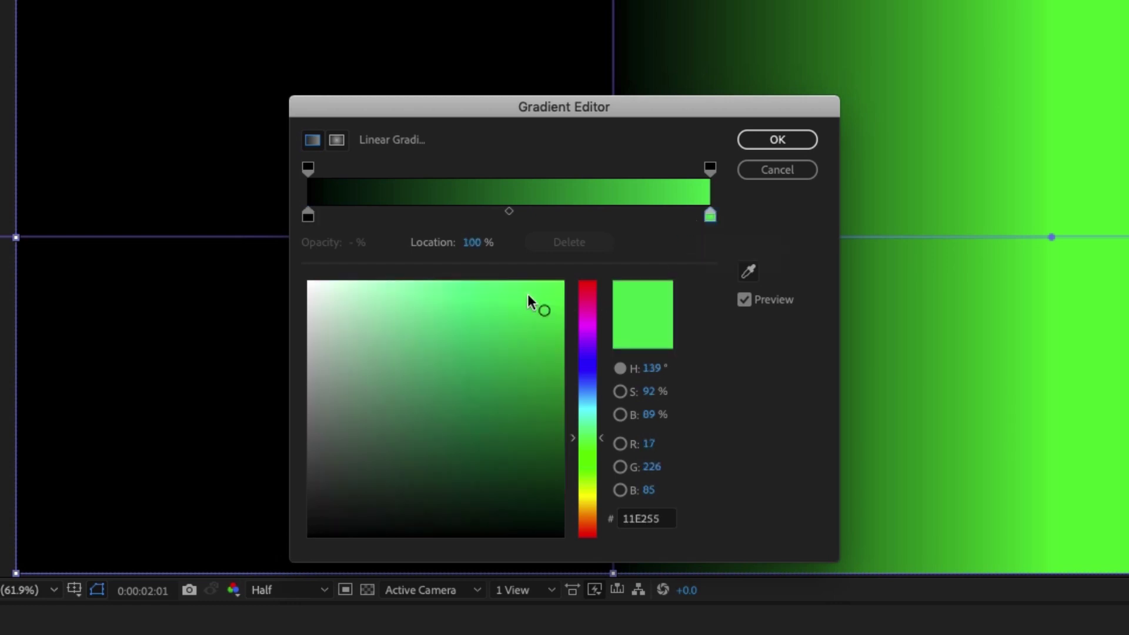
{"action": "left_click", "coordinate": [333, 313]}
{"action": "left_click_drag", "start_coordinate": [333, 313], "coordinate": [308, 538]}
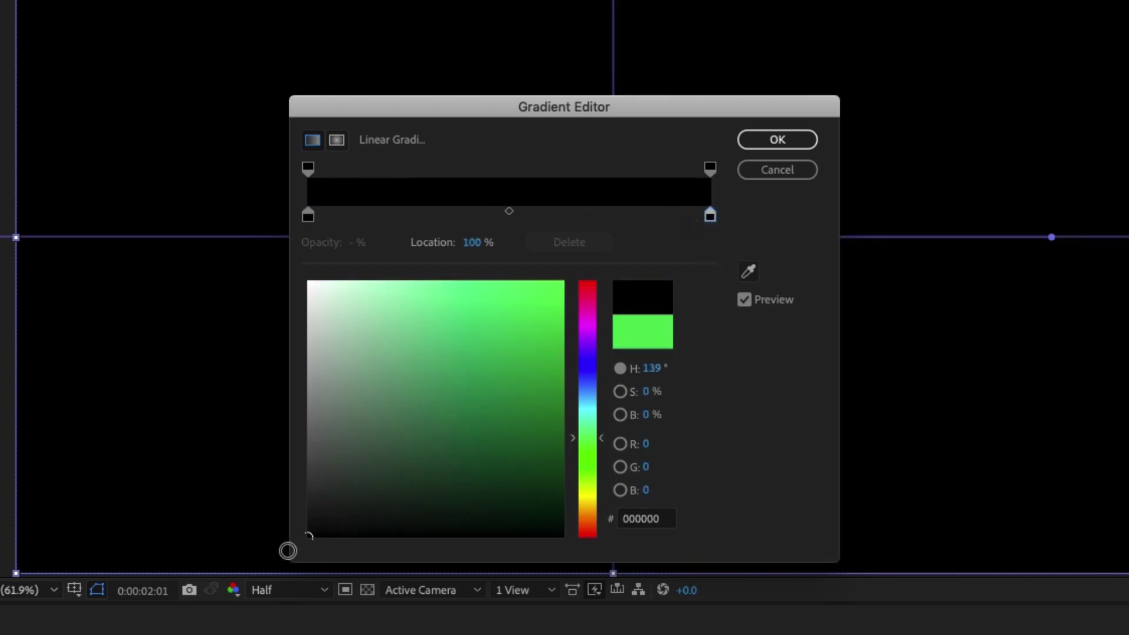
Step: Add a white FFFFFF color stop at the 52.5 % location of the gradient and apply the gradient
{"action": "left_click", "coordinate": [519, 215]}
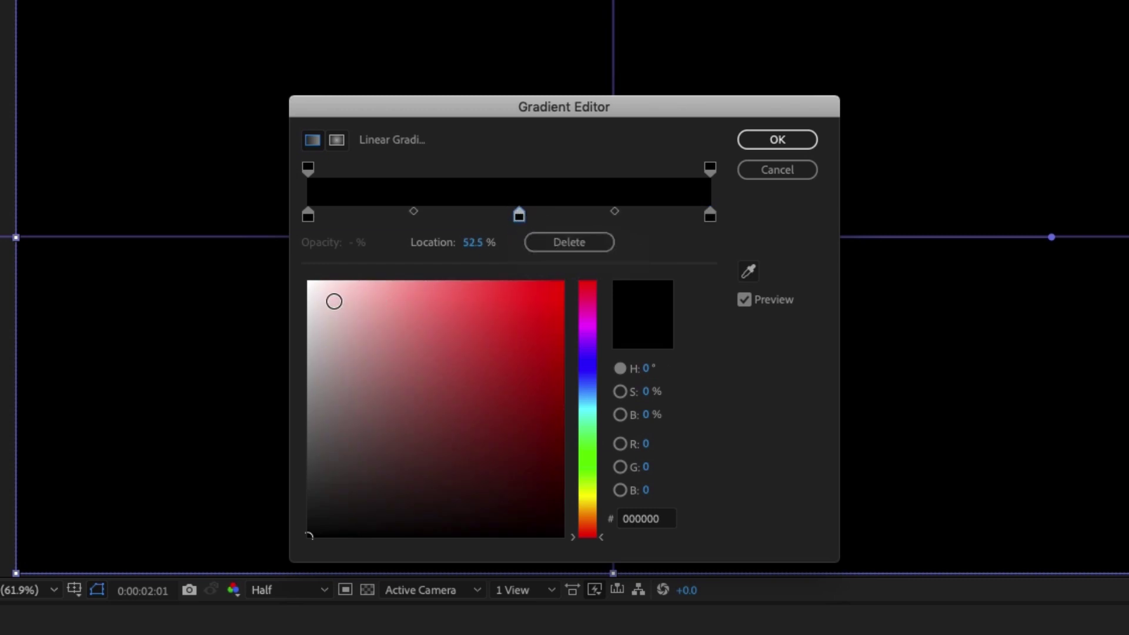
{"action": "left_click_drag", "start_coordinate": [333, 300], "coordinate": [280, 259]}
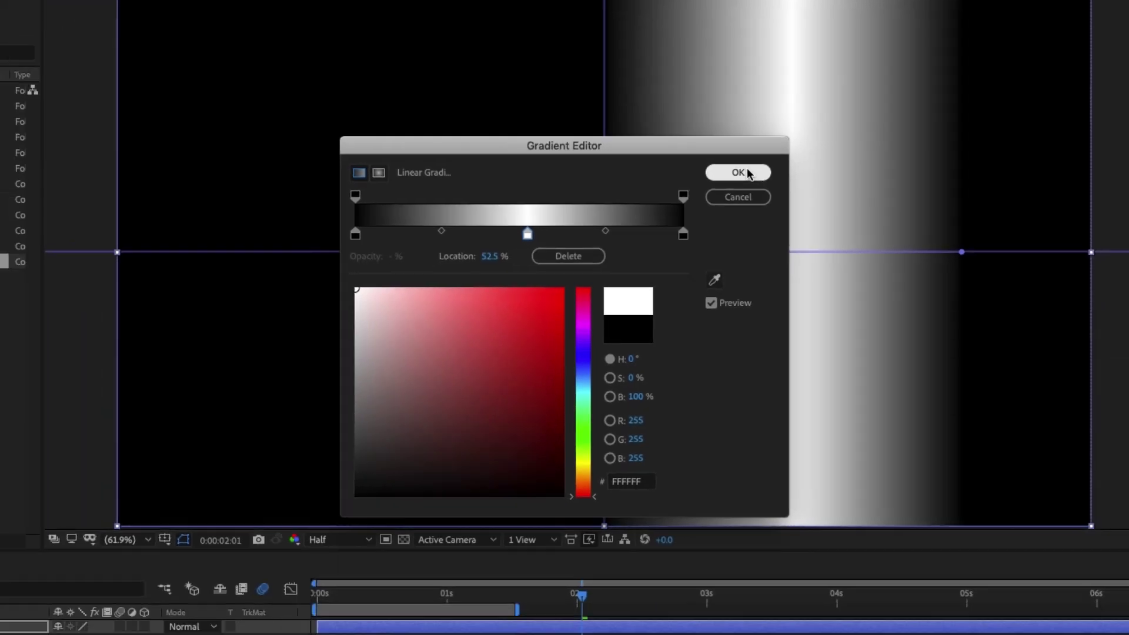
{"action": "left_click", "coordinate": [789, 139]}
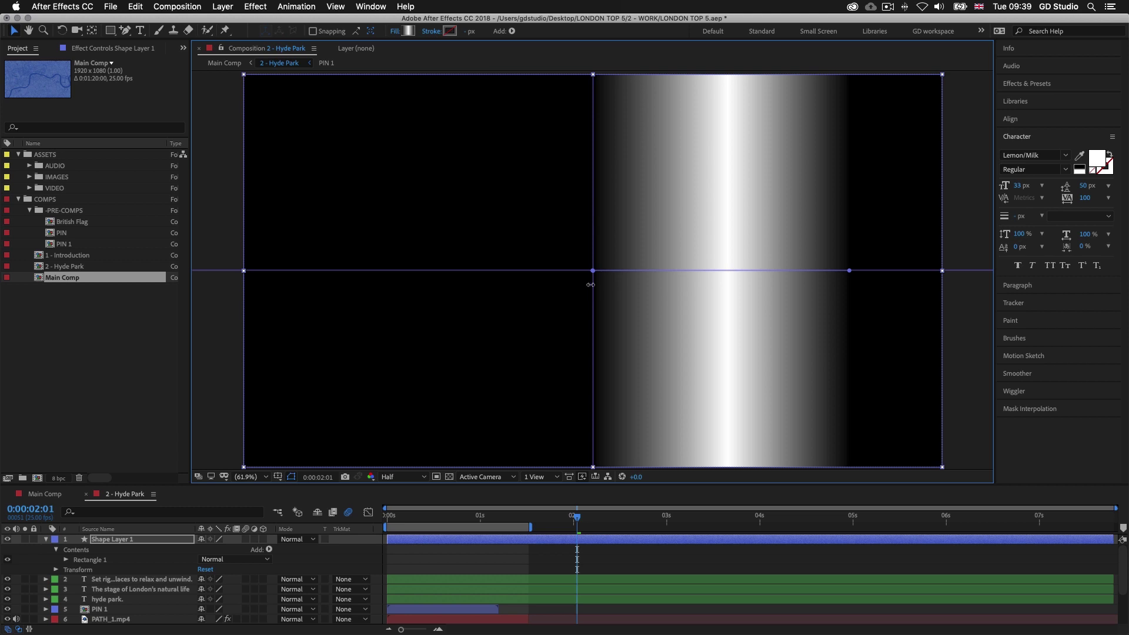
Step: Reposition the linear gradient's start and end points to centre its white band across the composition
{"action": "left_click_drag", "start_coordinate": [592, 273], "coordinate": [318, 272]}
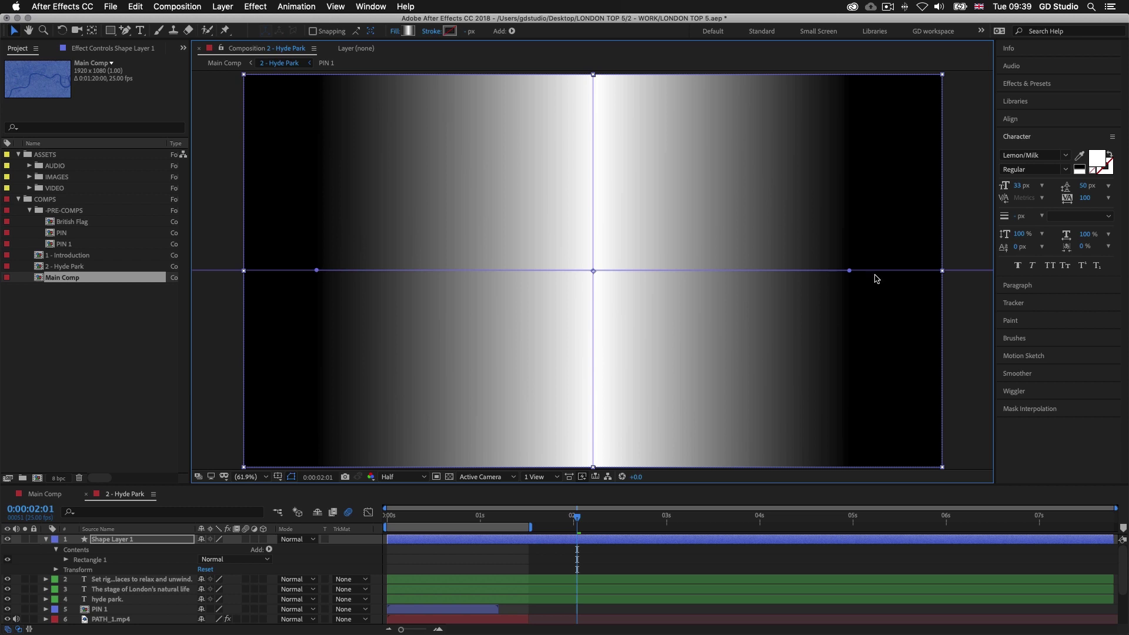
{"action": "mouse_move", "coordinate": [850, 272]}
{"action": "left_mouse_down"}
{"action": "mouse_move", "coordinate": [836, 279]}
{"action": "mouse_move", "coordinate": [844, 275]}
{"action": "left_mouse_up"}
{"action": "left_click_drag", "start_coordinate": [317, 270], "coordinate": [355, 272]}
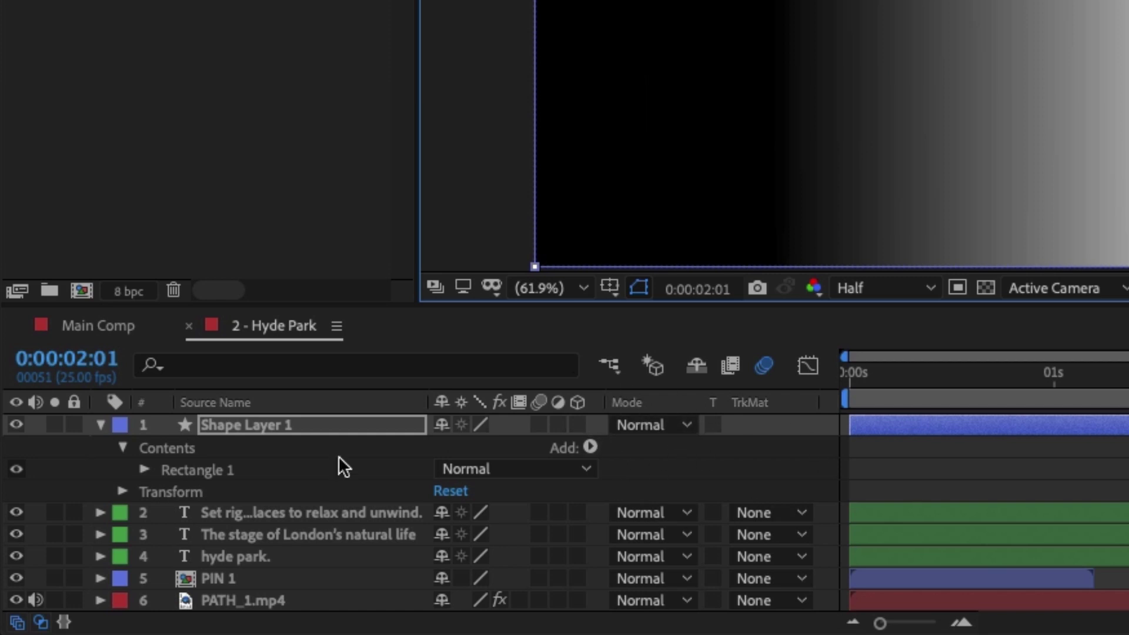
Step: Set the gradient shape layer's blending mode to Multiply and move it beneath the three text layers
{"action": "right_click", "coordinate": [642, 405]}
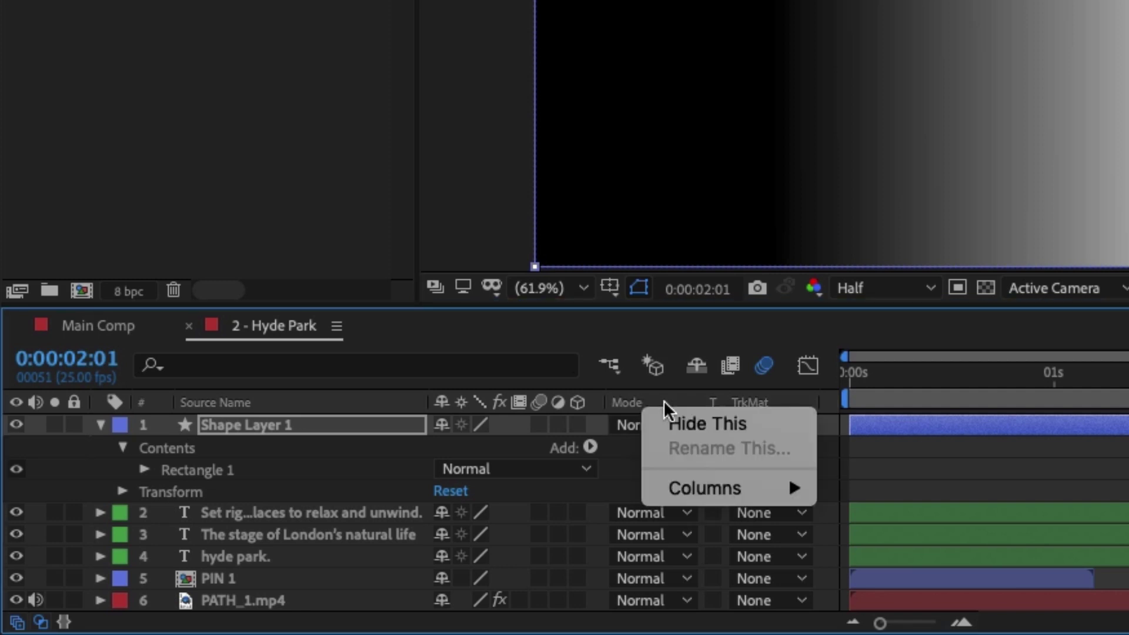
{"action": "mouse_move", "coordinate": [709, 490]}
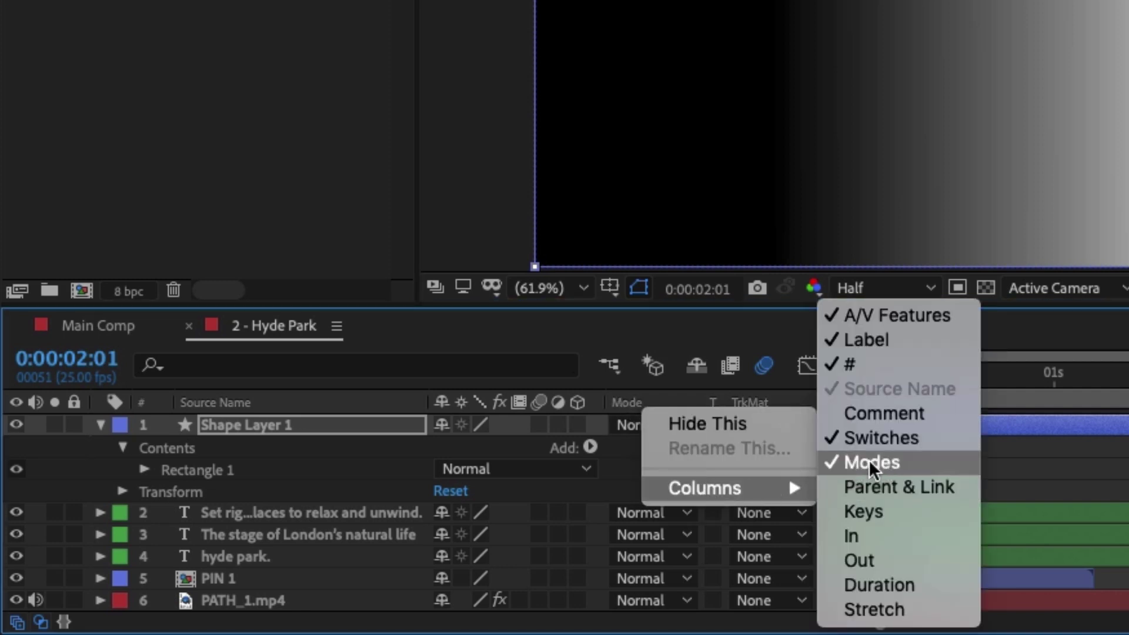
{"action": "left_click", "coordinate": [638, 398]}
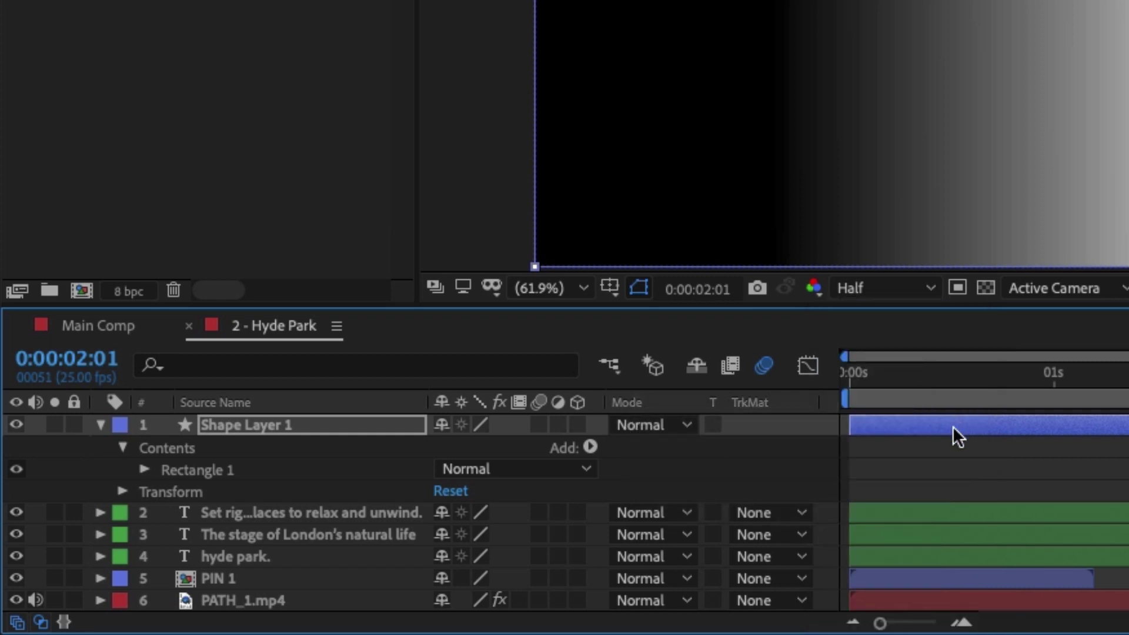
{"action": "left_click", "coordinate": [953, 426]}
{"action": "left_click", "coordinate": [654, 425]}
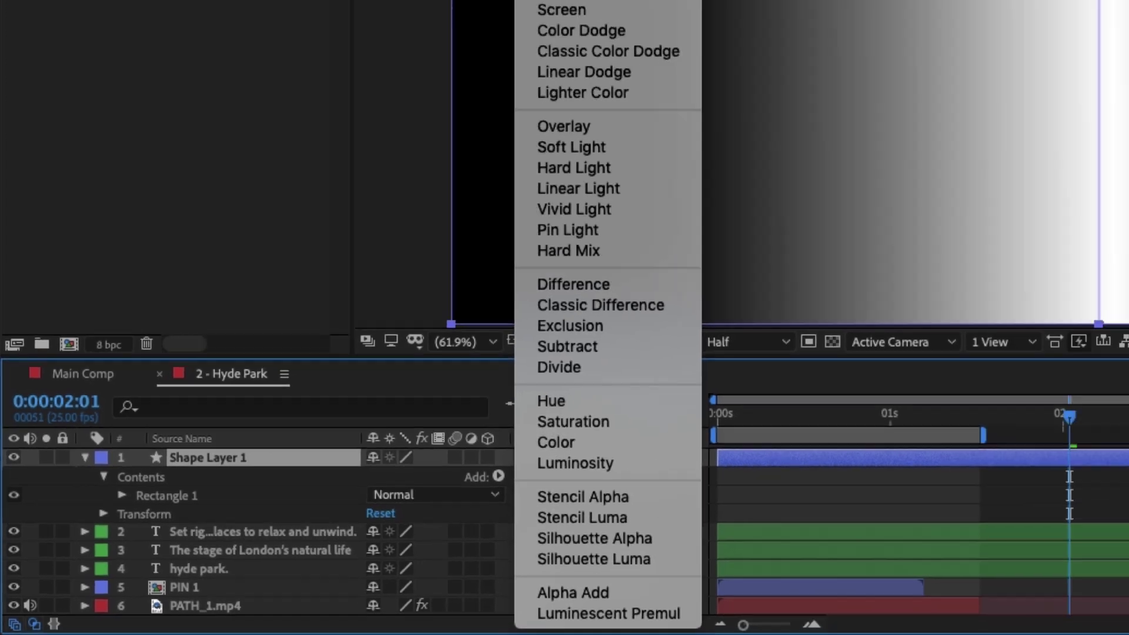
{"action": "left_click", "coordinate": [680, 0]}
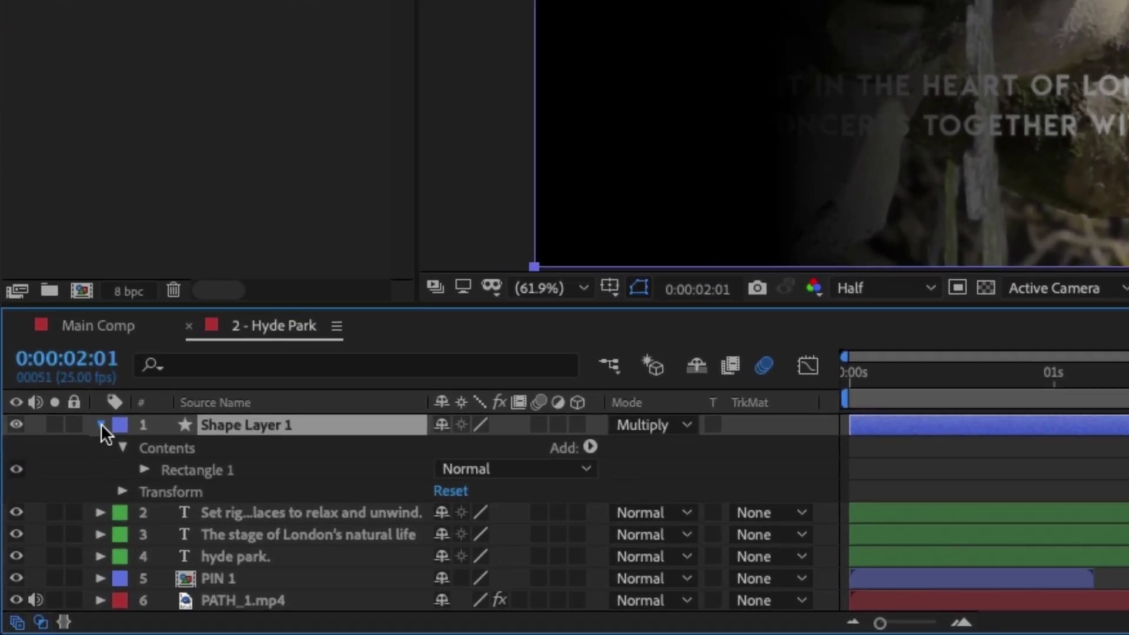
{"action": "left_click", "coordinate": [101, 424]}
{"action": "left_click_drag", "start_coordinate": [213, 419], "coordinate": [210, 492]}
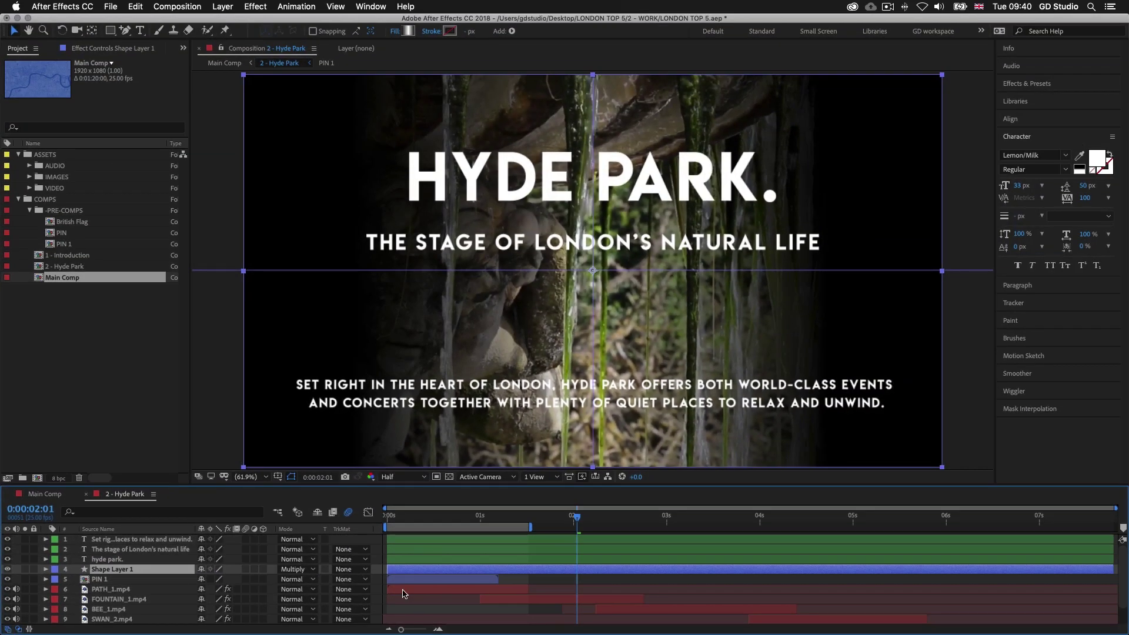
Step: Lower the gradient shape layer's opacity to 30%
{"action": "key", "text": "t"}
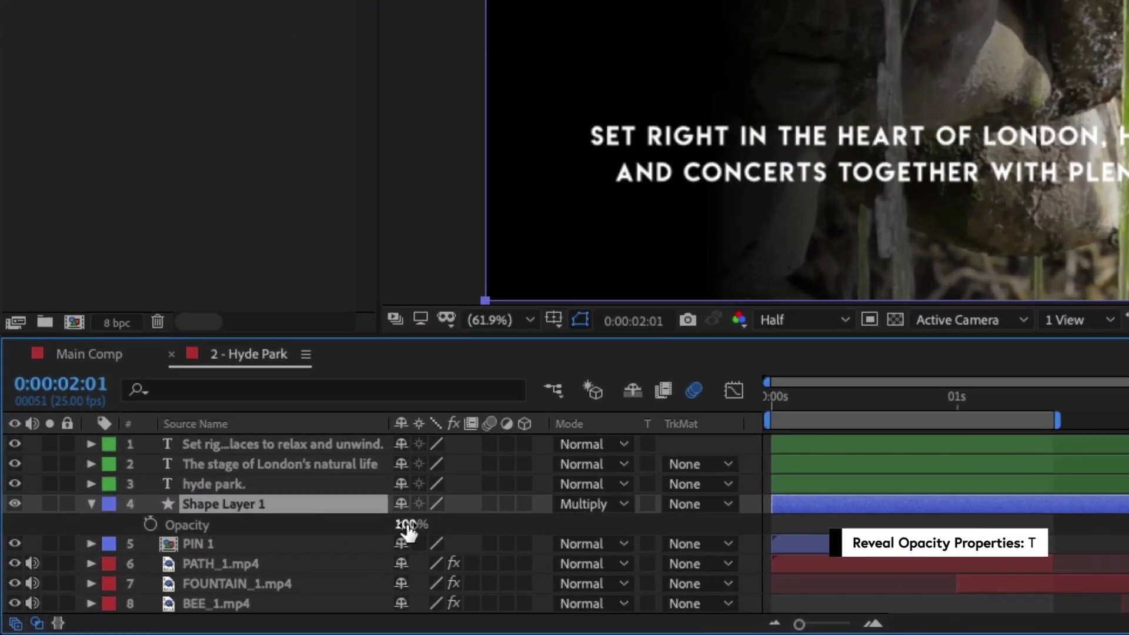
{"action": "left_click_drag", "start_coordinate": [239, 570], "coordinate": [188, 571]}
{"action": "left_click_drag", "start_coordinate": [359, 513], "coordinate": [356, 514]}
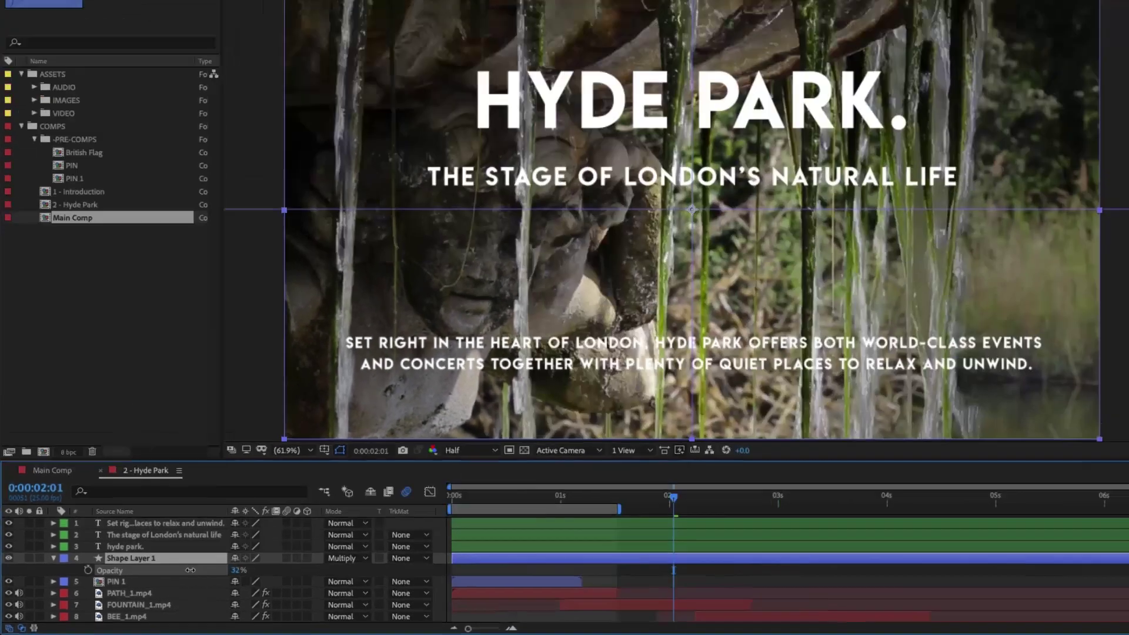
{"action": "left_click_drag", "start_coordinate": [162, 580], "coordinate": [164, 580]}
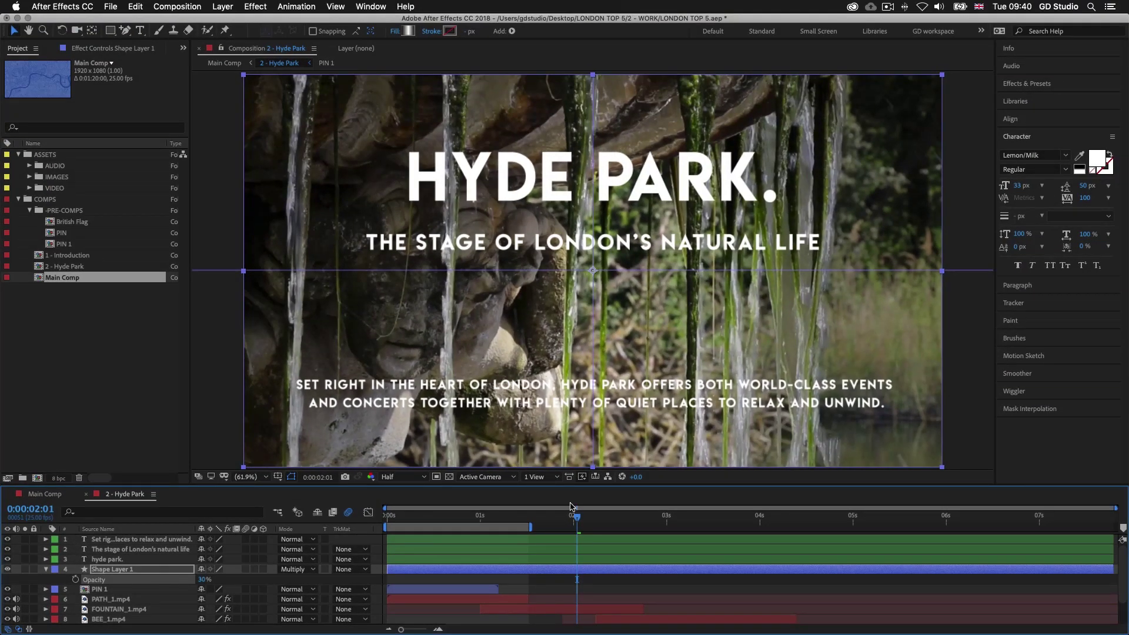
{"action": "left_click", "coordinate": [226, 213]}
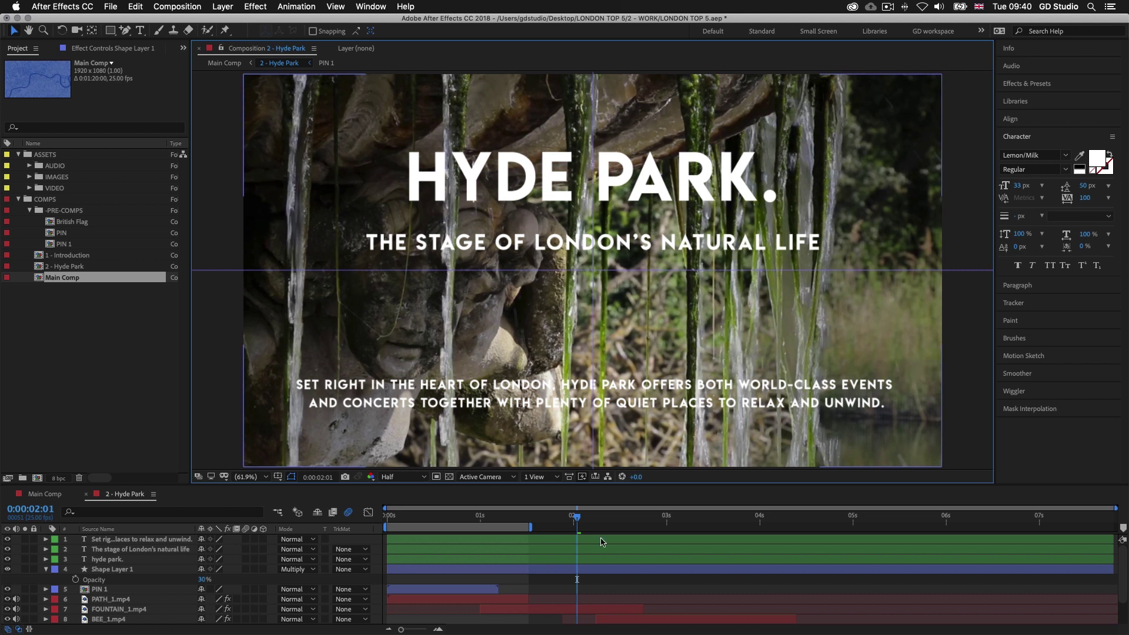
Step: Rename the gradient shape layer as Gradient Overlay
{"action": "left_click", "coordinate": [587, 570]}
{"action": "key", "text": "Return"}
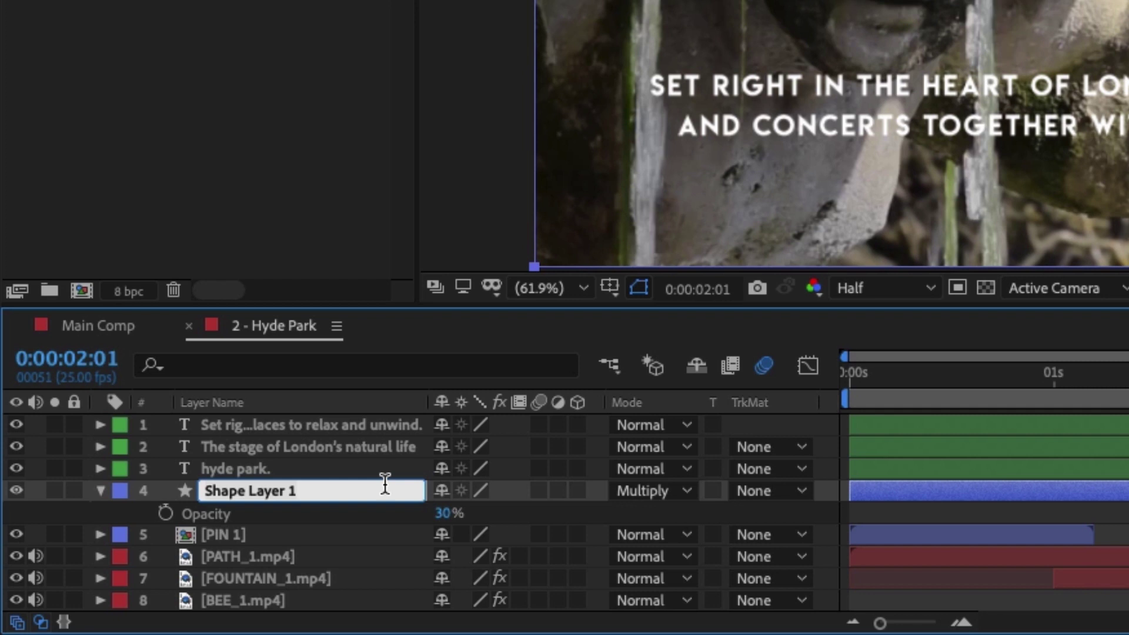
{"action": "type", "text": "Gradient O"}
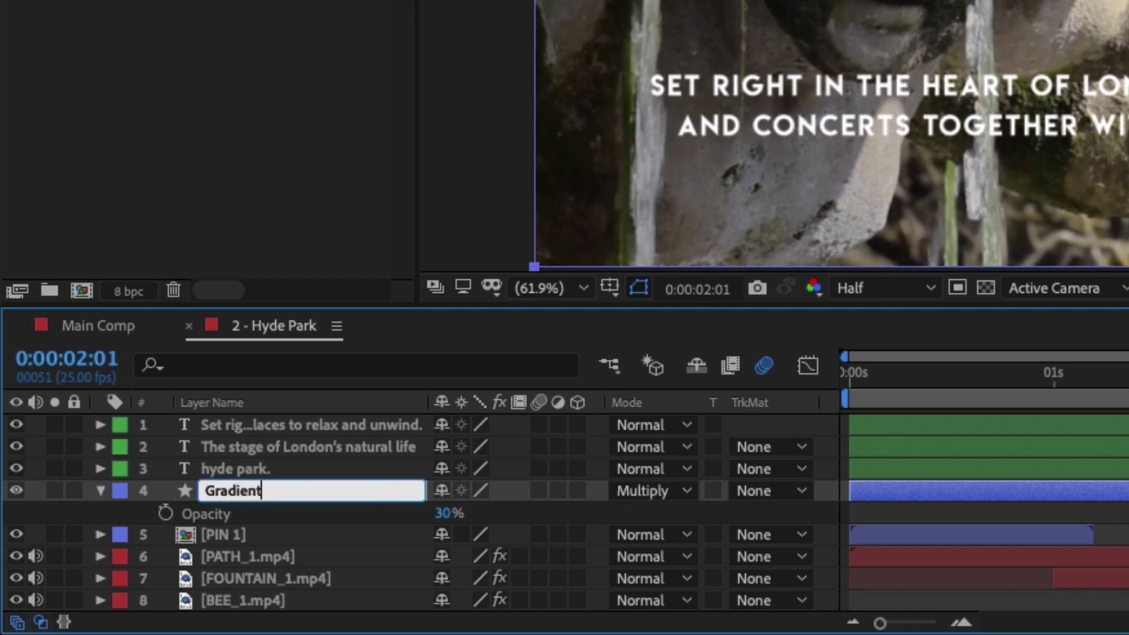
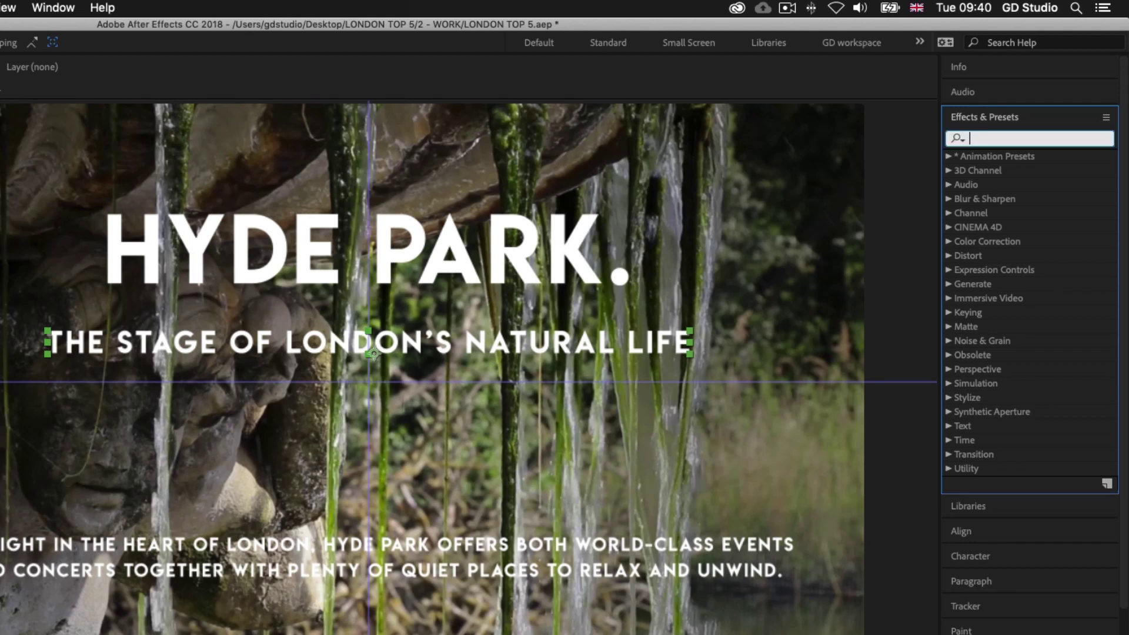
Step: Find the Drop Shadow effect and apply it to the subtitle layer, The stage of London's natural life
{"action": "type", "text": "drop"}
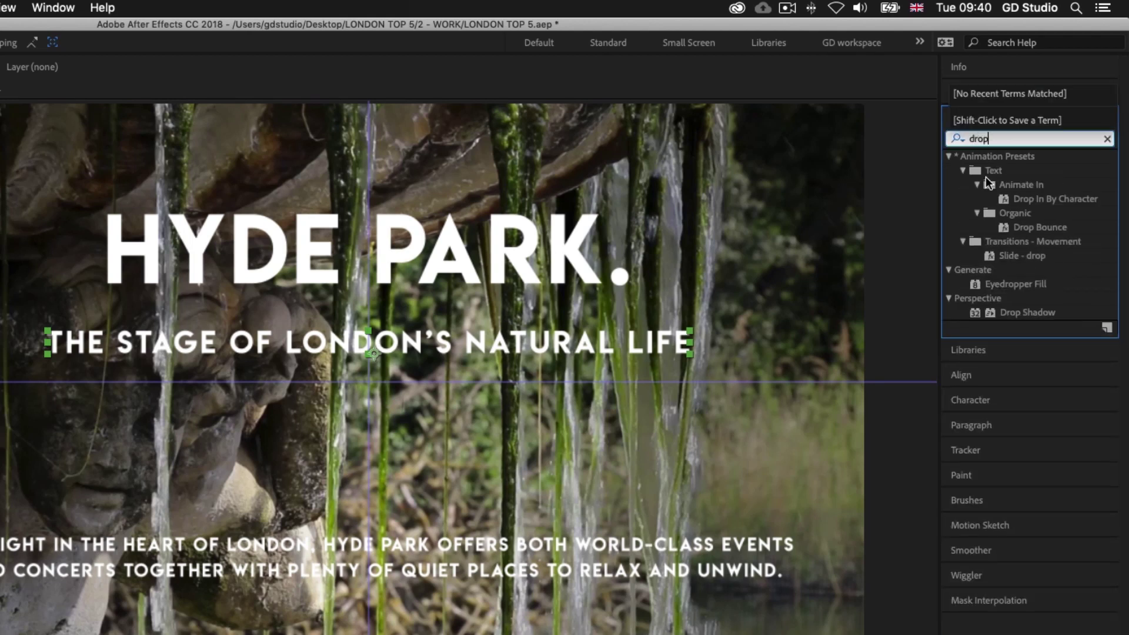
{"action": "left_click", "coordinate": [1014, 312]}
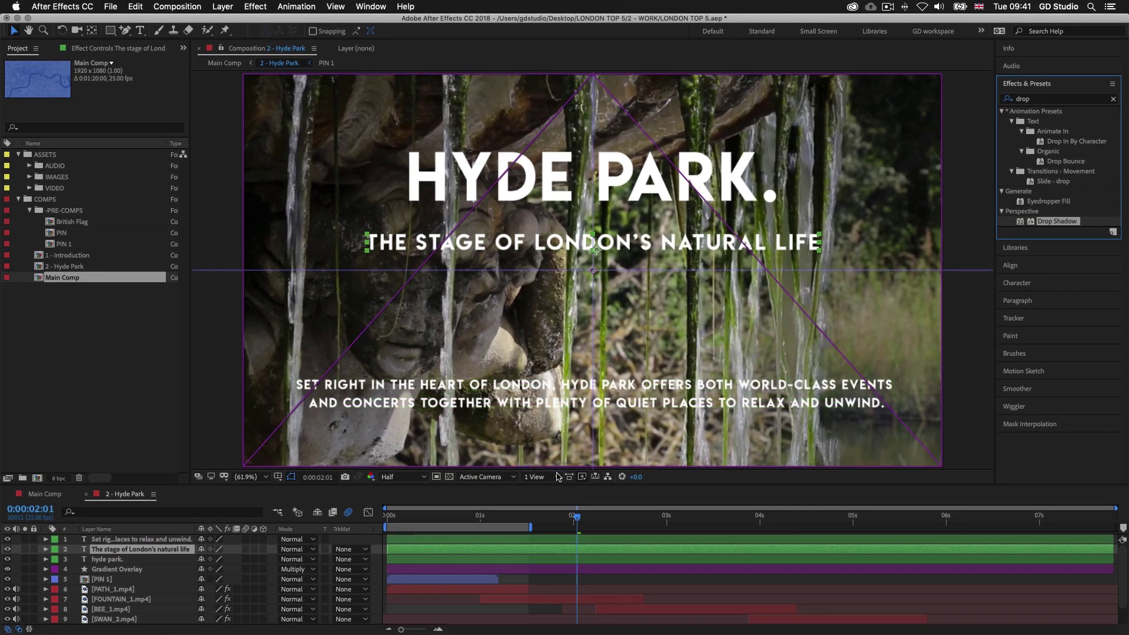
{"action": "left_click_drag", "start_coordinate": [558, 476], "coordinate": [618, 553]}
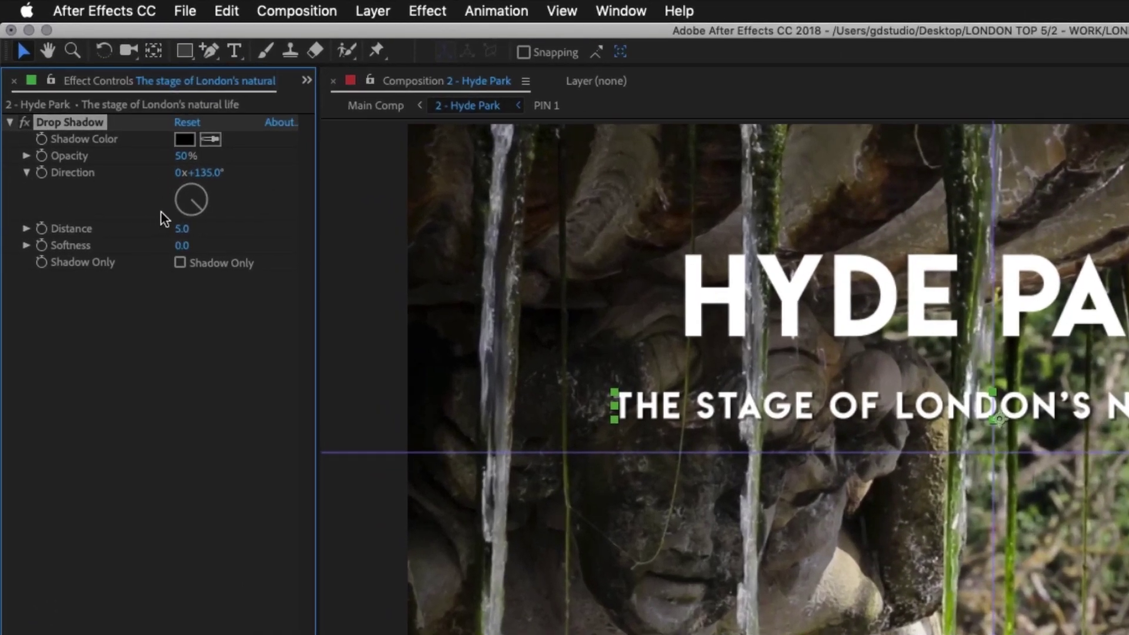
Step: Set the subtitle's drop shadow opacity to 60% and its direction to about 178°
{"action": "left_click", "coordinate": [184, 156]}
{"action": "type", "text": "60"}
{"action": "key", "text": "Return"}
{"action": "left_click", "coordinate": [192, 210]}
{"action": "left_click", "coordinate": [192, 214]}
Step: Set the subtitle's drop shadow distance to 7 and softness to 10
{"action": "left_click", "coordinate": [182, 229]}
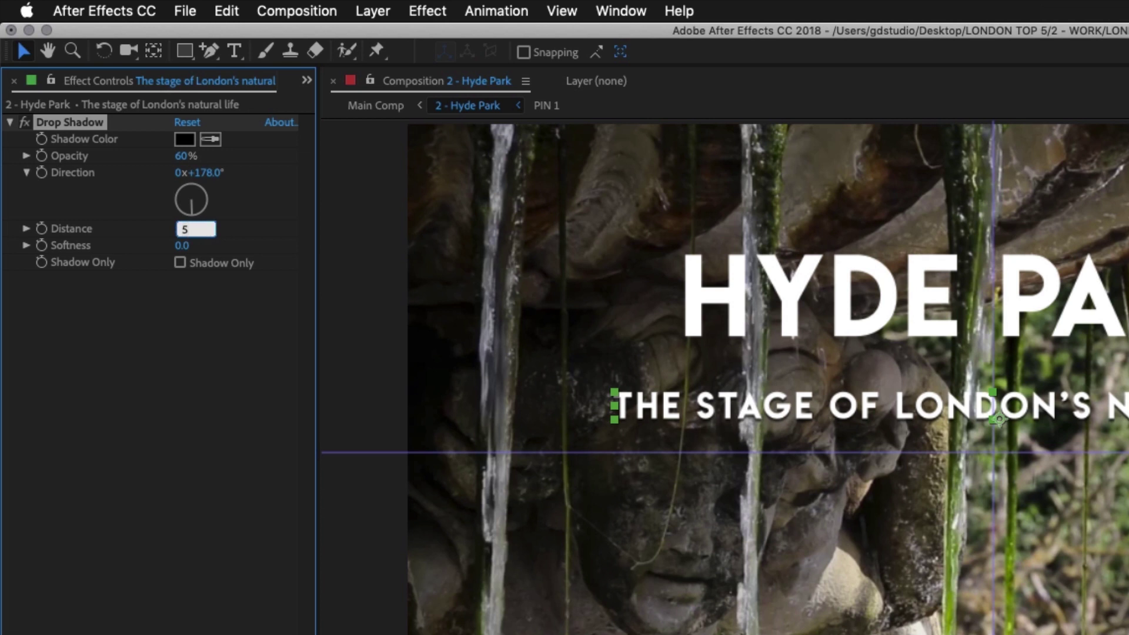
{"action": "type", "text": "7"}
{"action": "key", "text": "Return"}
{"action": "left_click", "coordinate": [185, 246]}
{"action": "type", "text": "10"}
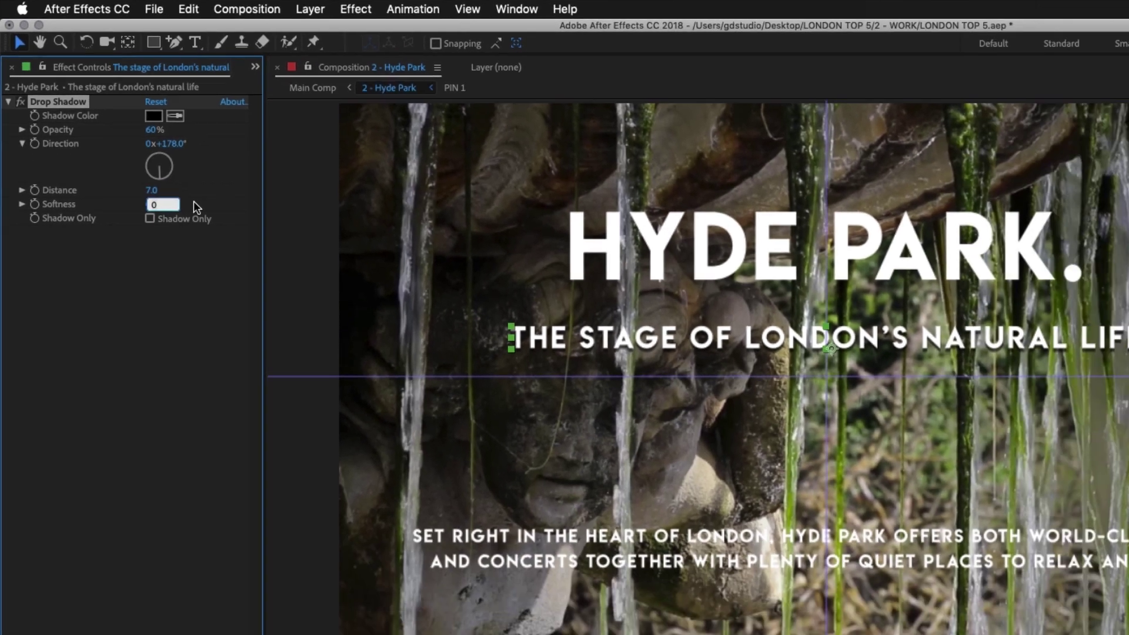
{"action": "key", "text": "Return"}
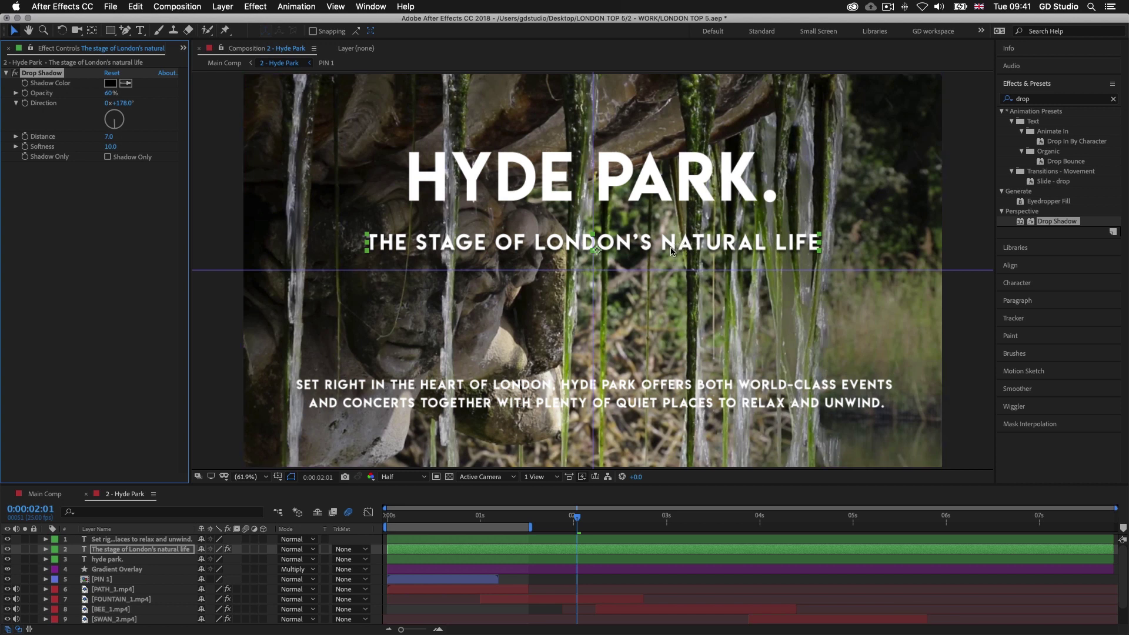
{"action": "left_click", "coordinate": [965, 283]}
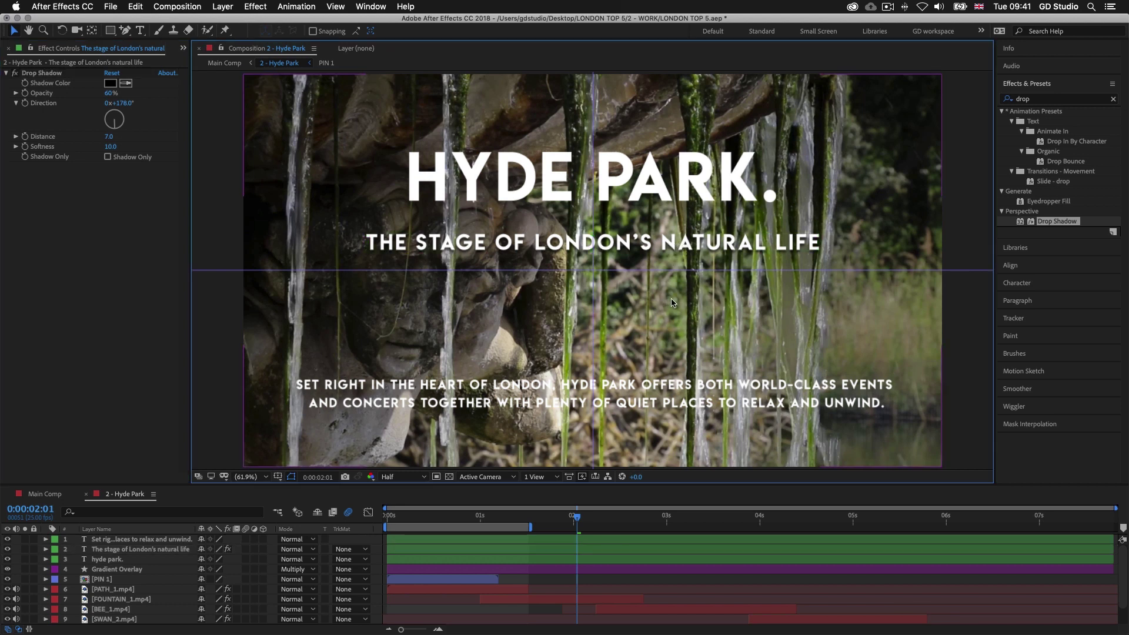
Step: Apply Drop Shadow to the two-line description text with 60% opacity and a direction of about 178°
{"action": "left_click", "coordinate": [620, 389]}
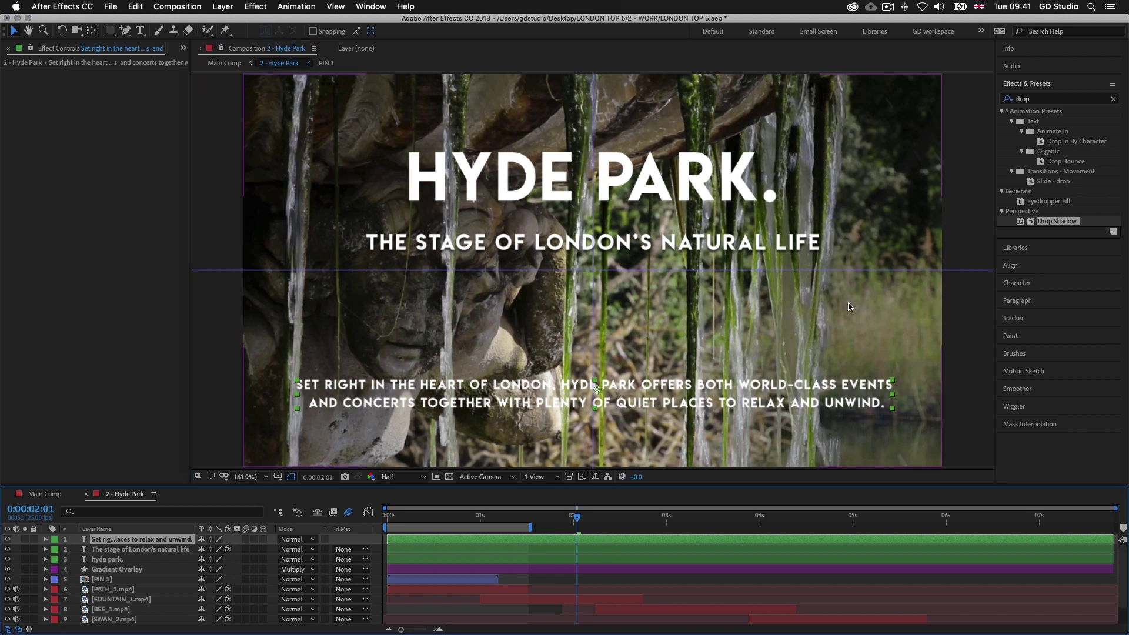
{"action": "left_click_drag", "start_coordinate": [1057, 221], "coordinate": [587, 542]}
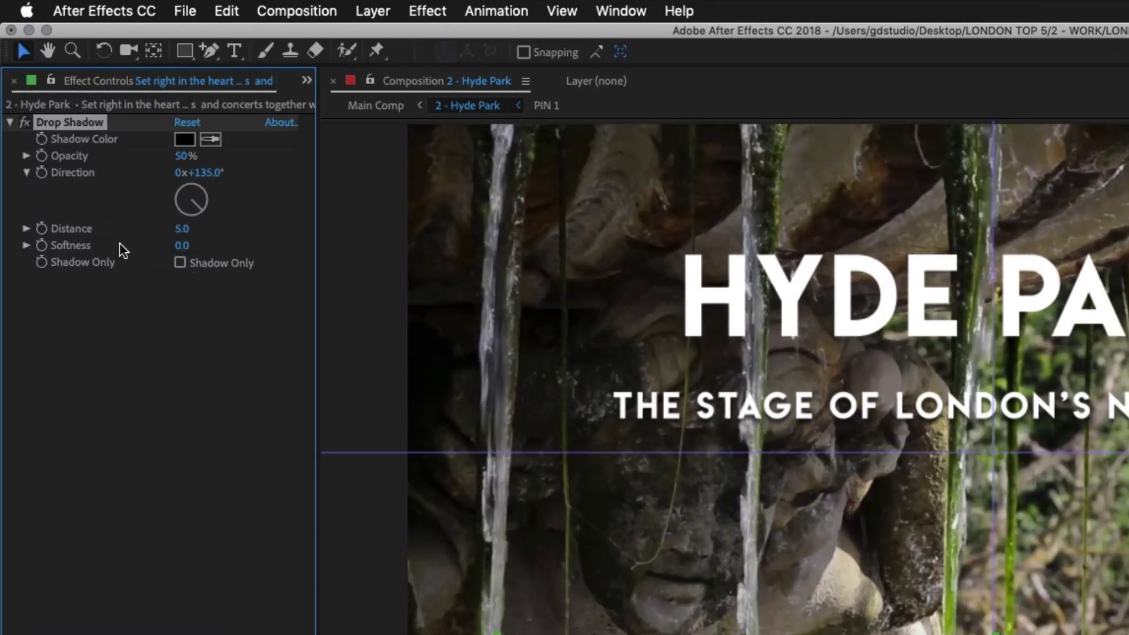
{"action": "left_click", "coordinate": [185, 156]}
{"action": "type", "text": "60"}
{"action": "key", "text": "Return"}
{"action": "left_click_drag", "start_coordinate": [198, 215], "coordinate": [189, 222]}
Step: Set the description text's drop shadow distance to 7 and softness to 10
{"action": "left_click", "coordinate": [182, 228]}
{"action": "type", "text": "7"}
{"action": "key", "text": "Return"}
{"action": "left_click", "coordinate": [181, 245]}
{"action": "type", "text": "10"}
{"action": "key", "text": "Return"}
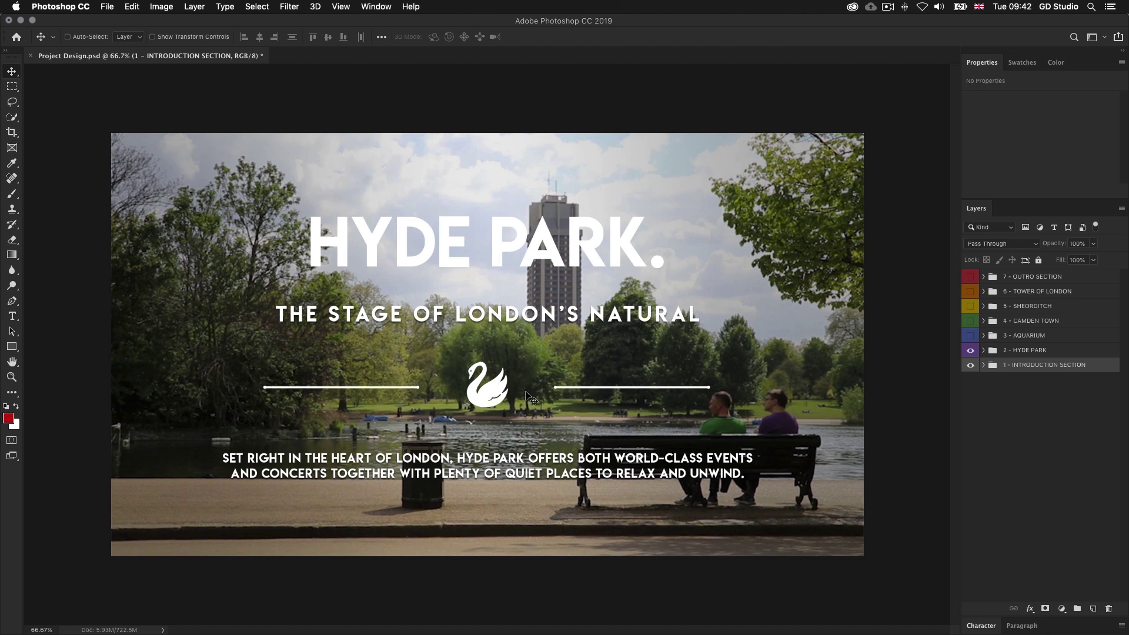
Step: Toggle the guides in the Photoshop Hyde Park design, and return to After Effects to show the project's item list
{"action": "key", "text": "super+semicolon"}
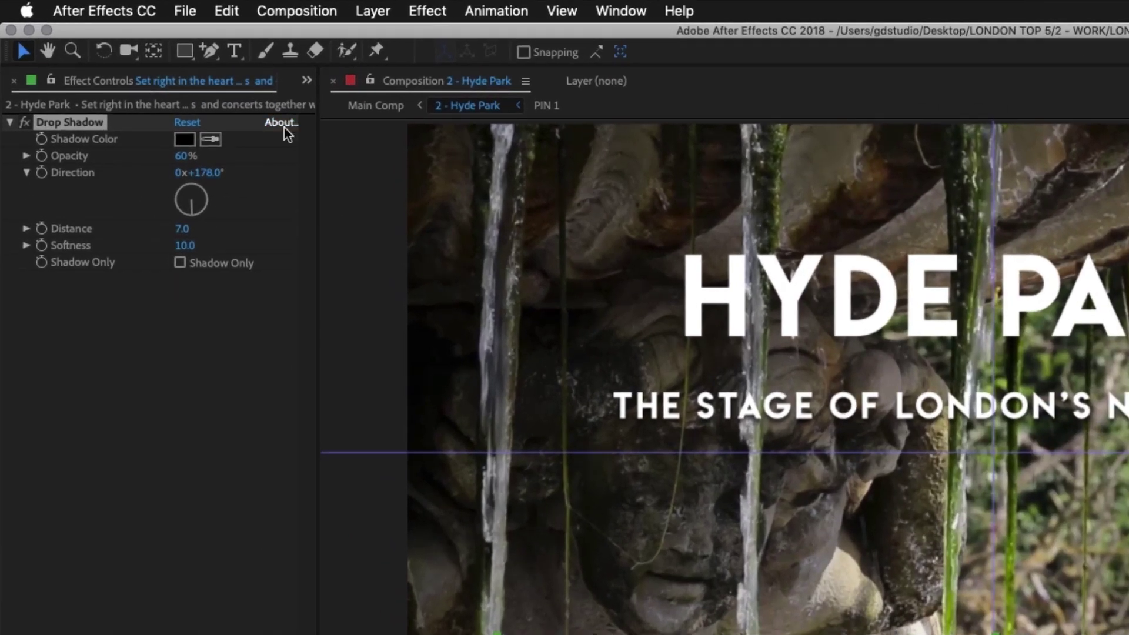
{"action": "left_click", "coordinate": [306, 85]}
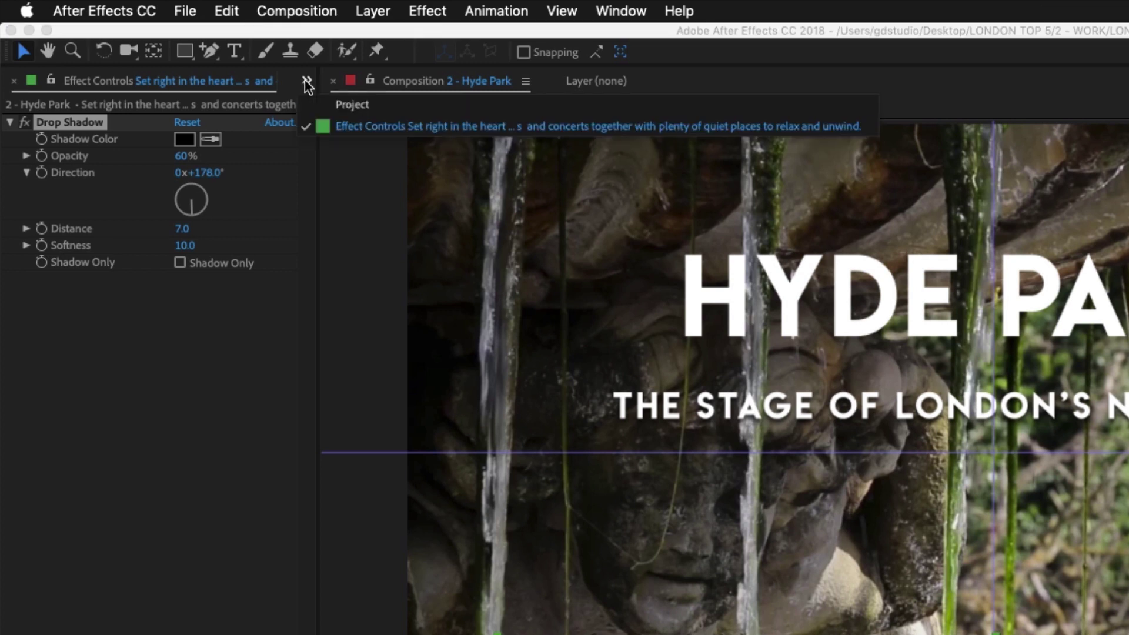
{"action": "left_click", "coordinate": [355, 106]}
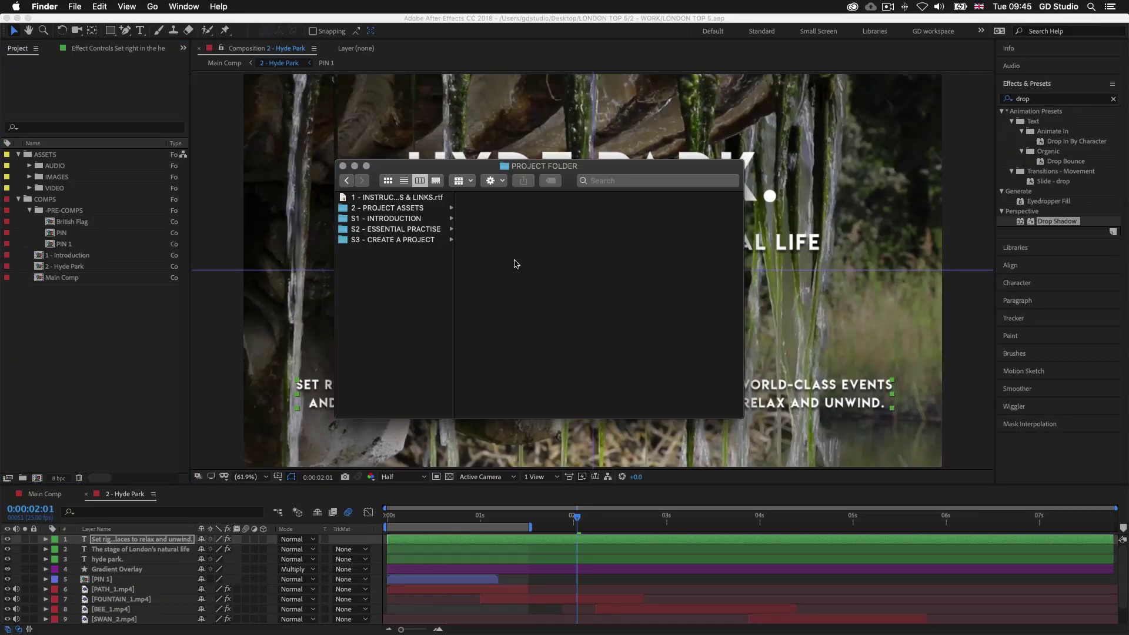
Step: In Finder, open 2 - PROJECT ASSETS, IMAGES, AI, LOCATION SPECIFIC and import Swan.ai into the After Effects project
{"action": "left_click", "coordinate": [392, 209]}
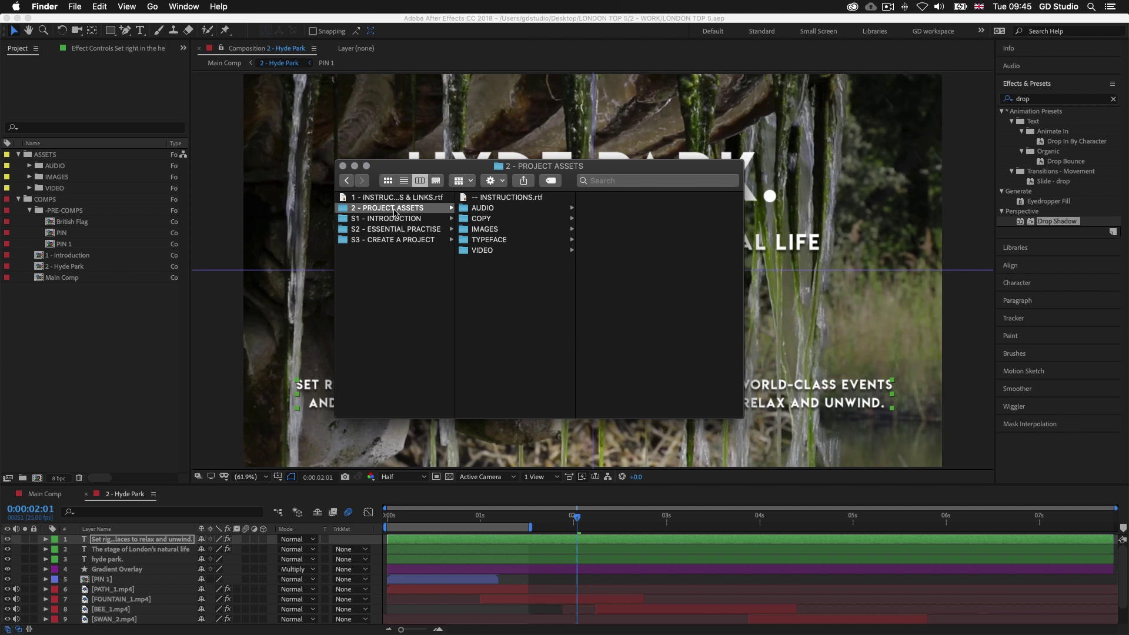
{"action": "left_click", "coordinate": [493, 239]}
{"action": "left_click", "coordinate": [493, 231]}
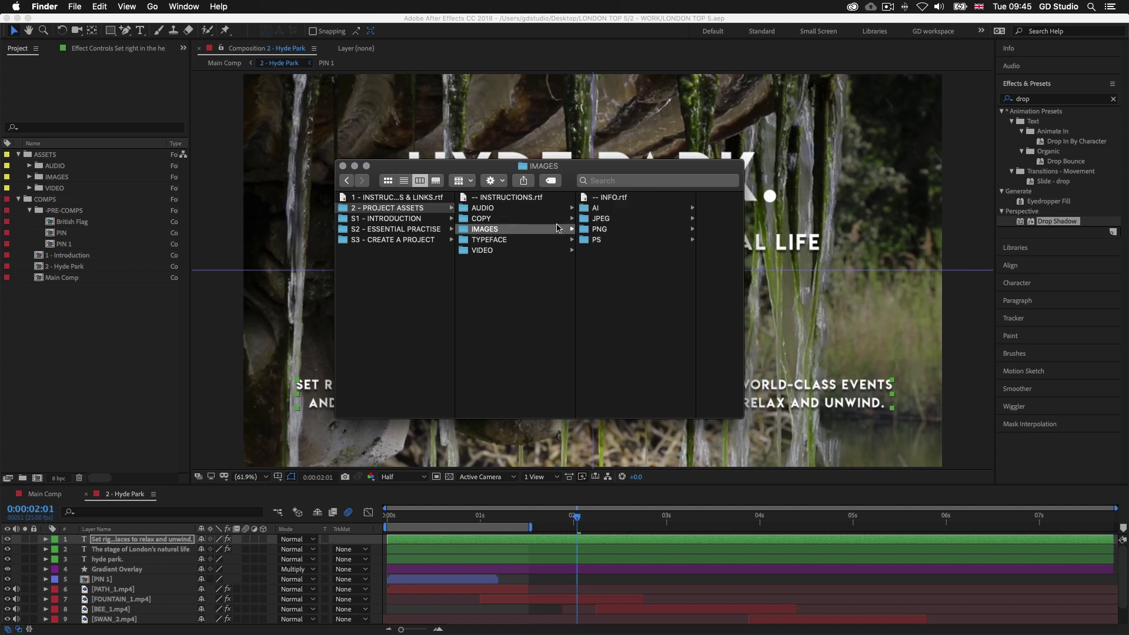
{"action": "left_click", "coordinate": [619, 210]}
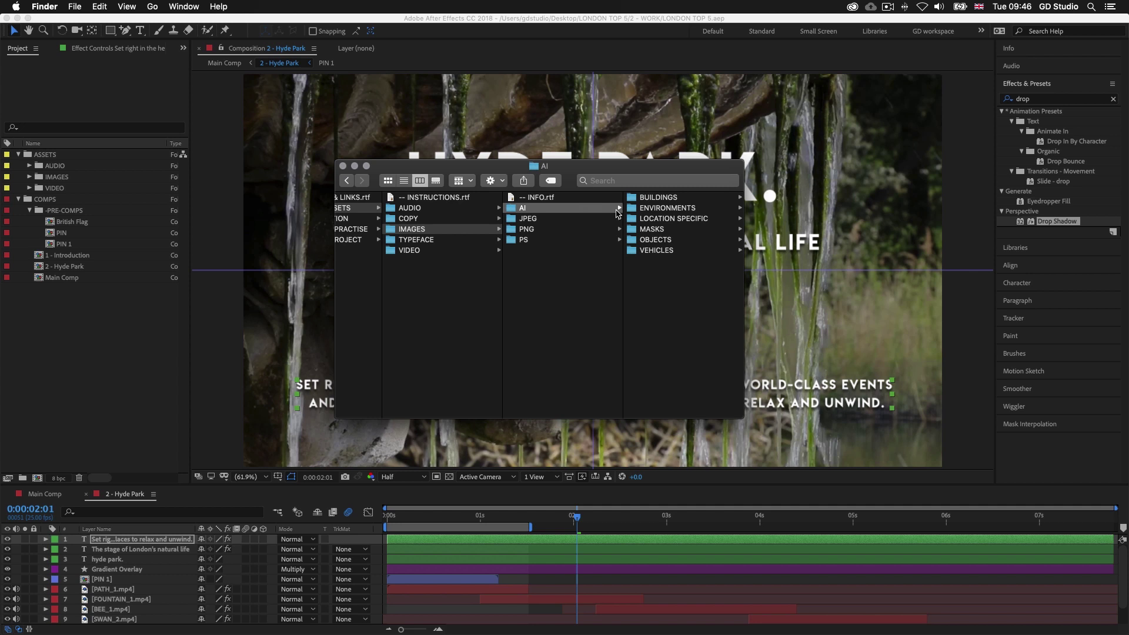
{"action": "left_click", "coordinate": [659, 219]}
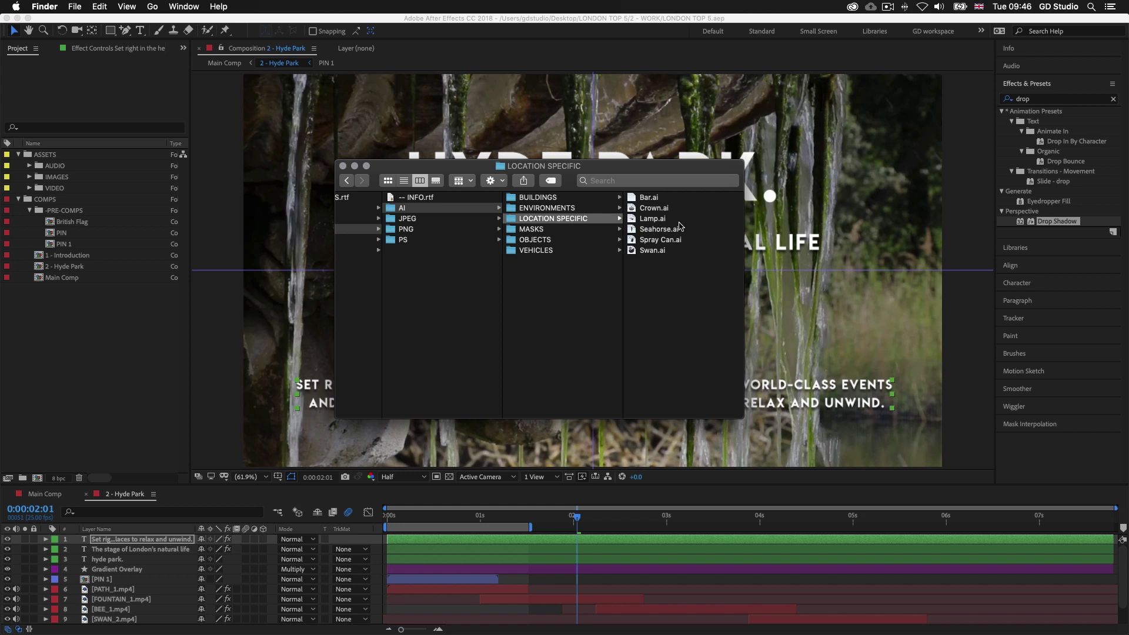
{"action": "left_click", "coordinate": [652, 251]}
{"action": "left_click_drag", "start_coordinate": [523, 257], "coordinate": [57, 343]}
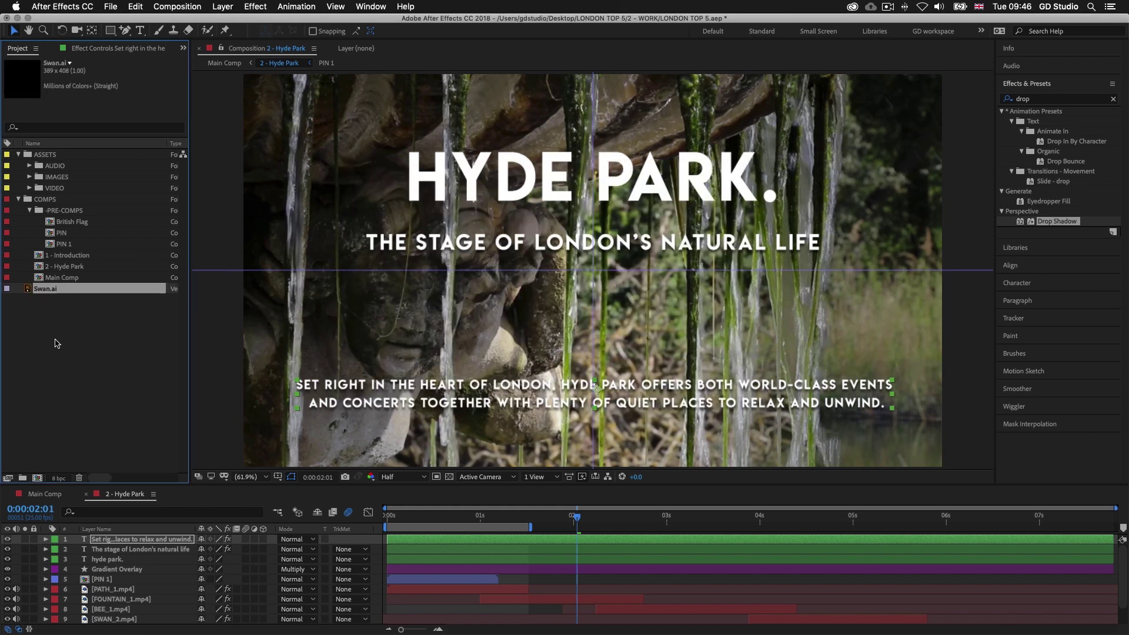
Step: Switch to Finder and import Bar.ai from the LOCATION SPECIFIC folder into the After Effects project
{"action": "key", "text": "super+Tab"}
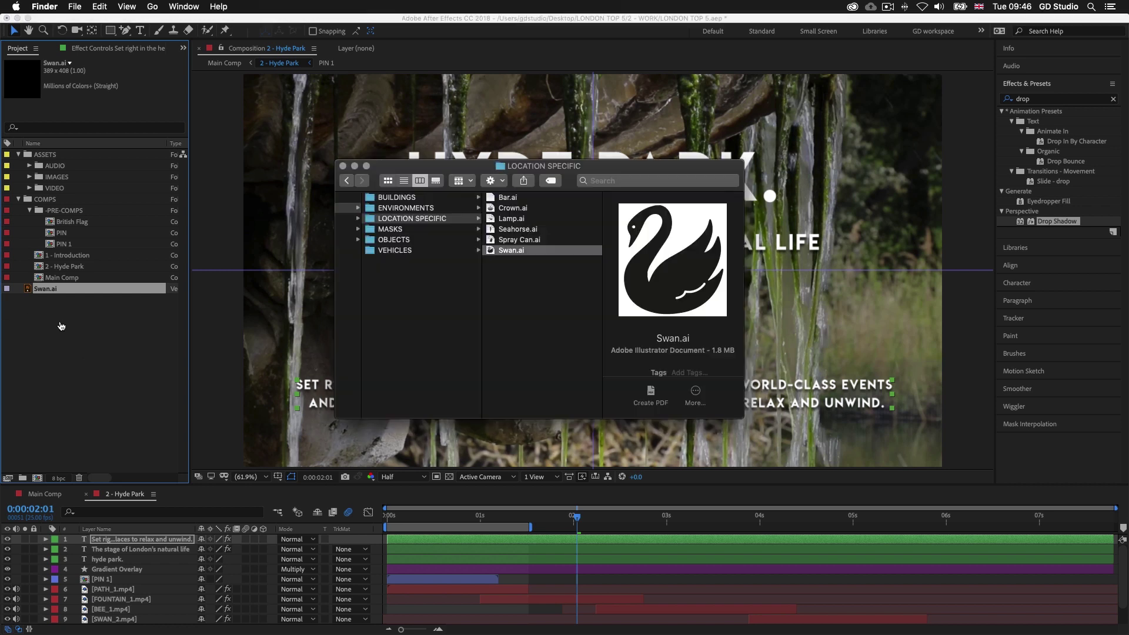
{"action": "left_click", "coordinate": [510, 200]}
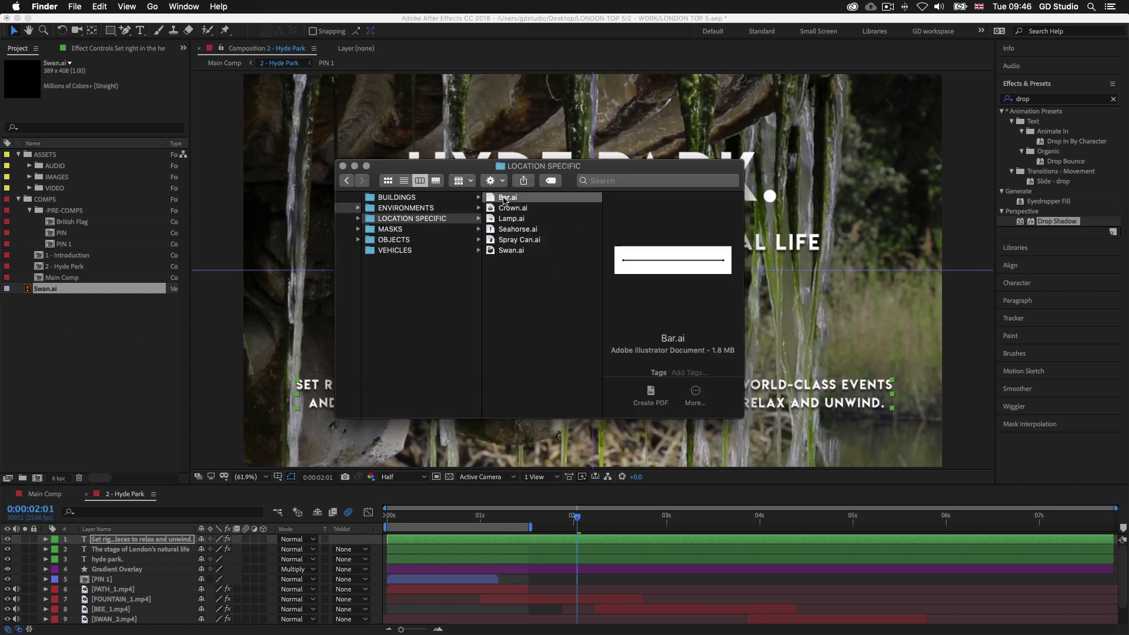
{"action": "left_click_drag", "start_coordinate": [506, 202], "coordinate": [68, 347]}
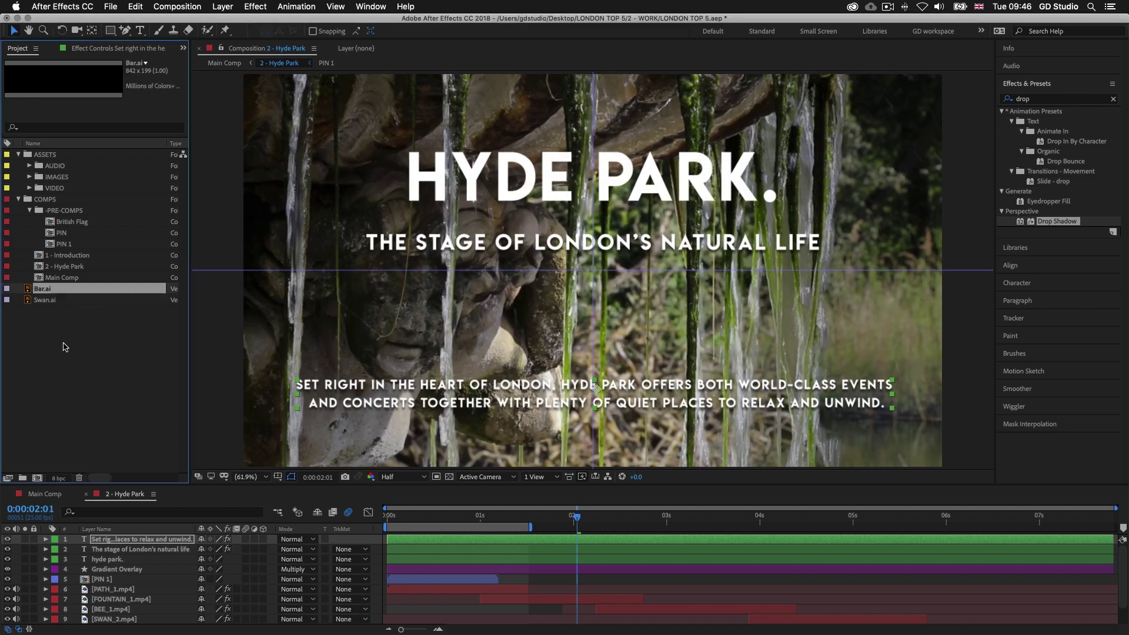
{"action": "left_click", "coordinate": [43, 325]}
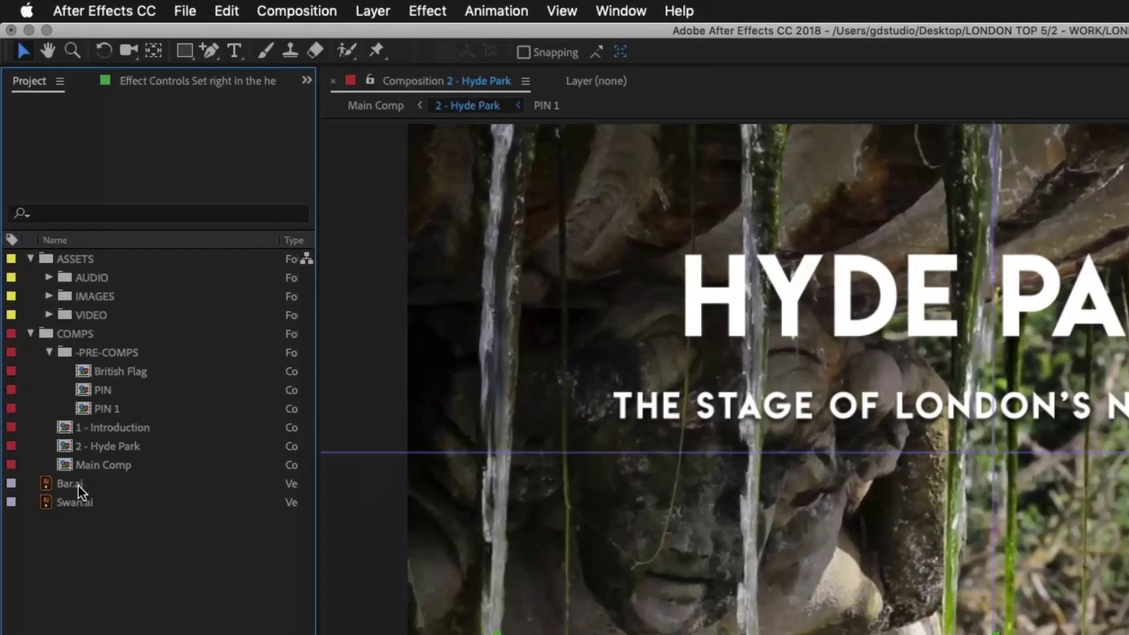
{"action": "left_click", "coordinate": [75, 458]}
{"action": "left_click", "coordinate": [70, 474]}
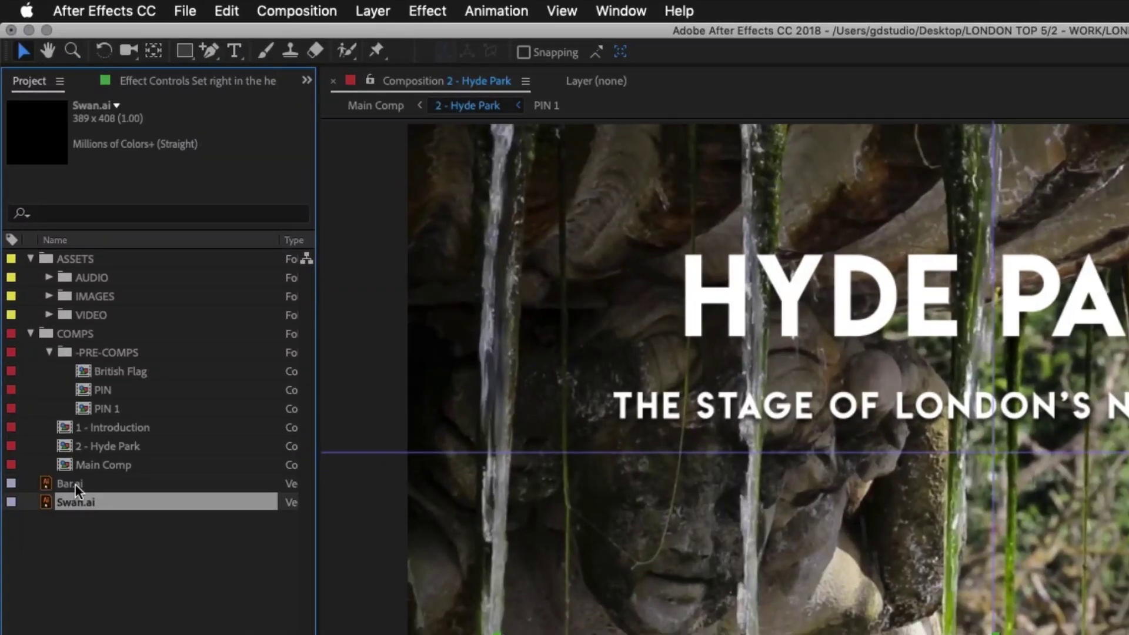
{"action": "left_click", "coordinate": [71, 484]}
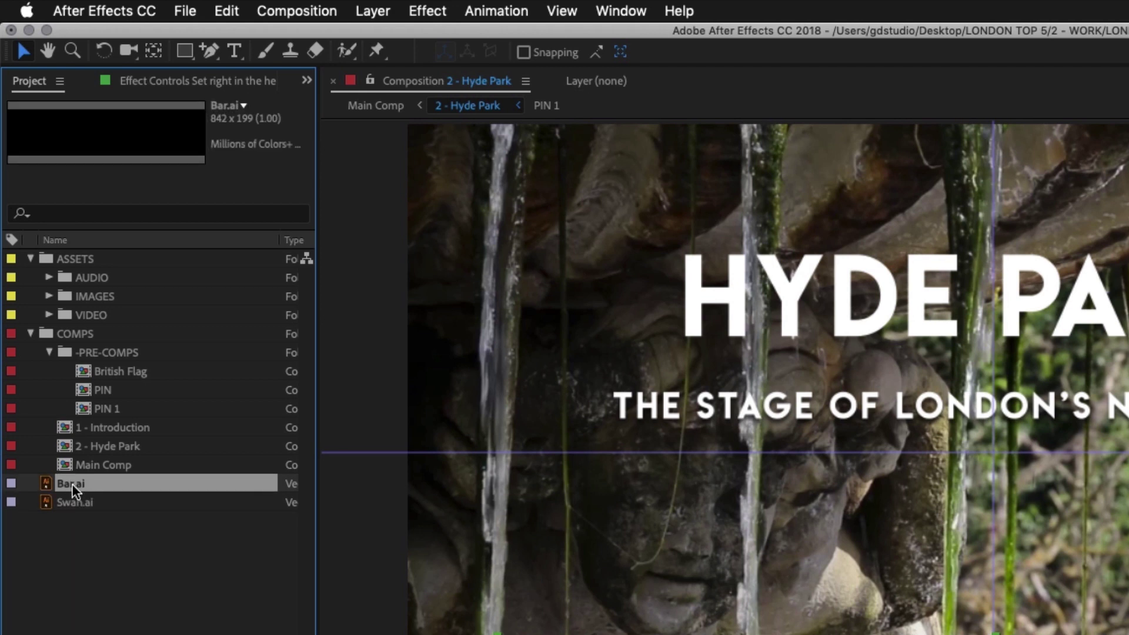
{"action": "left_click", "coordinate": [86, 541]}
{"action": "left_click", "coordinate": [77, 502]}
{"action": "left_click", "coordinate": [74, 487]}
{"action": "left_click", "coordinate": [91, 533]}
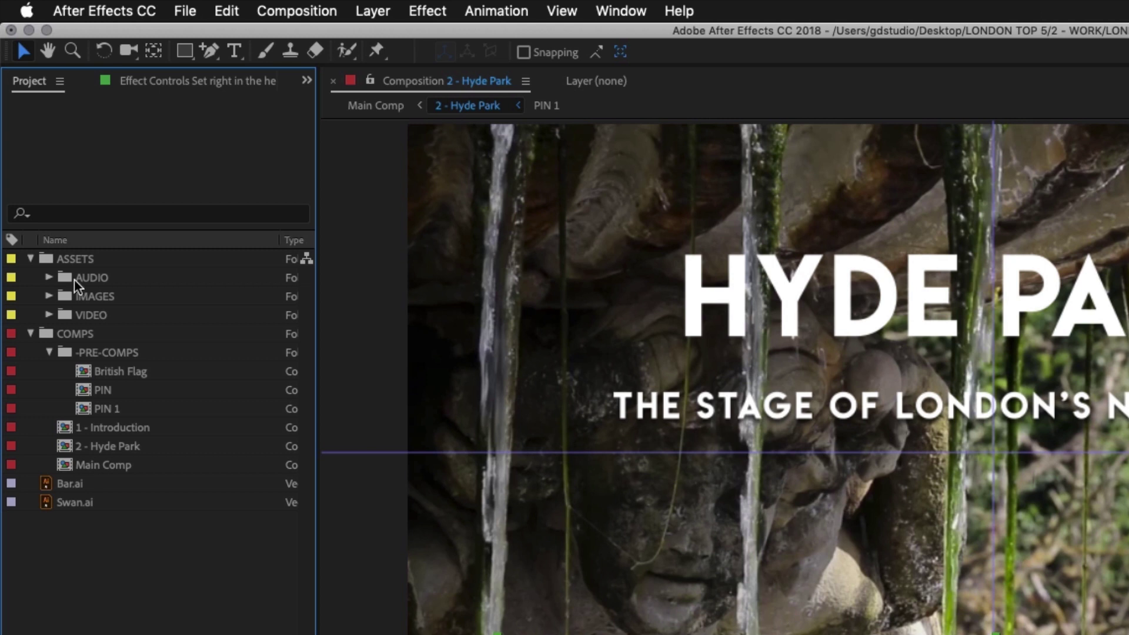
Step: Move Bar.ai and Swan.ai into the VECTORS folder inside IMAGES in the project's assets
{"action": "left_click", "coordinate": [49, 296]}
{"action": "left_click", "coordinate": [69, 576]}
{"action": "left_click", "coordinate": [69, 595], "text": "shift"}
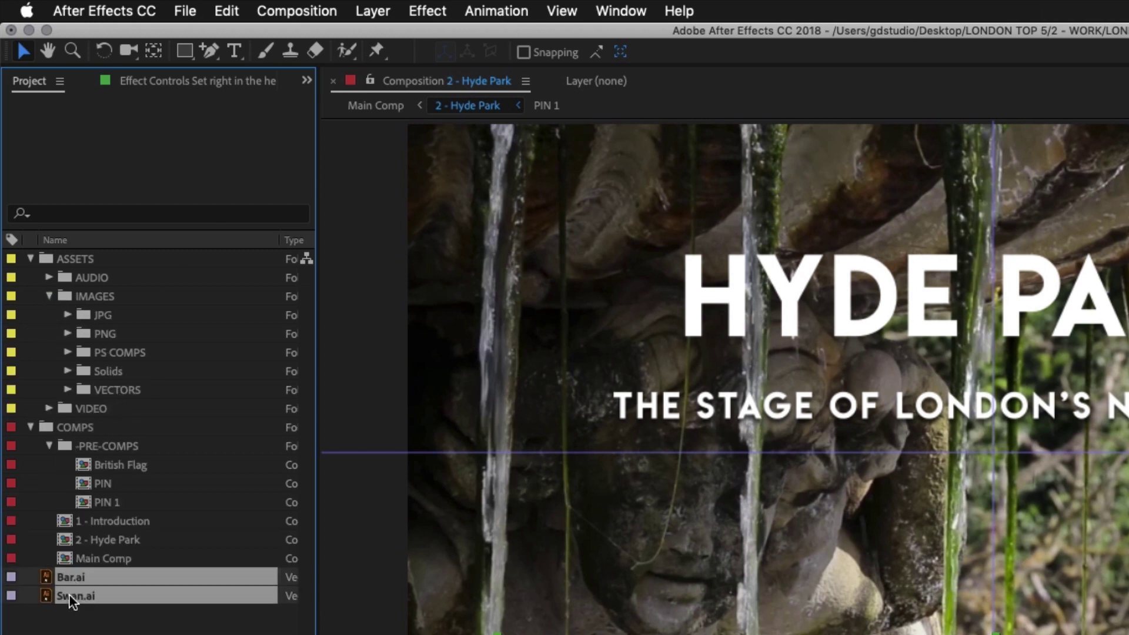
{"action": "left_click_drag", "start_coordinate": [62, 575], "coordinate": [76, 390]}
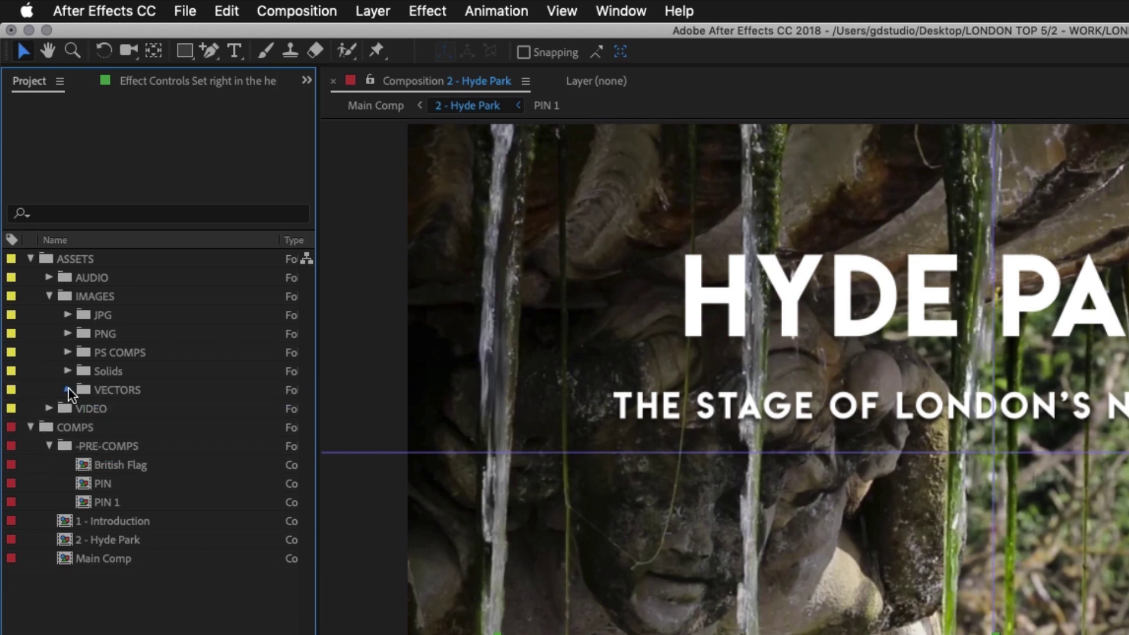
Step: Expand the VECTORS folder and give Bar.ai, PIN.ai and Swan.ai the same yellow label colour
{"action": "left_click", "coordinate": [68, 390]}
{"action": "left_click", "coordinate": [109, 407]}
{"action": "left_click", "coordinate": [111, 446], "text": "shift"}
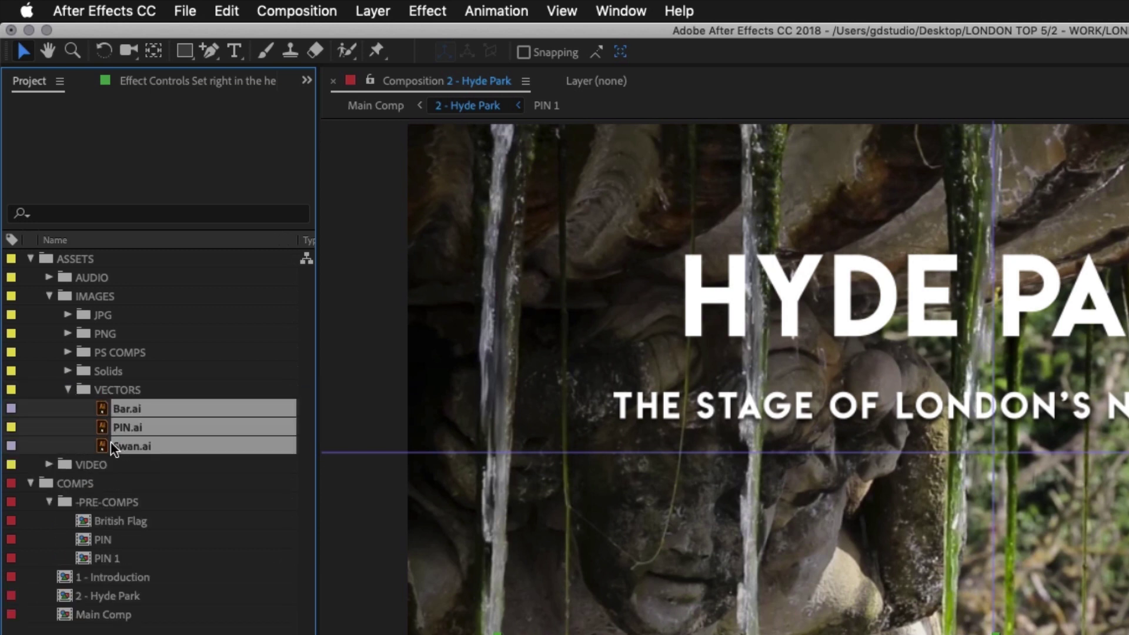
{"action": "left_click", "coordinate": [12, 428]}
{"action": "left_click", "coordinate": [54, 518]}
{"action": "left_click", "coordinate": [225, 563]}
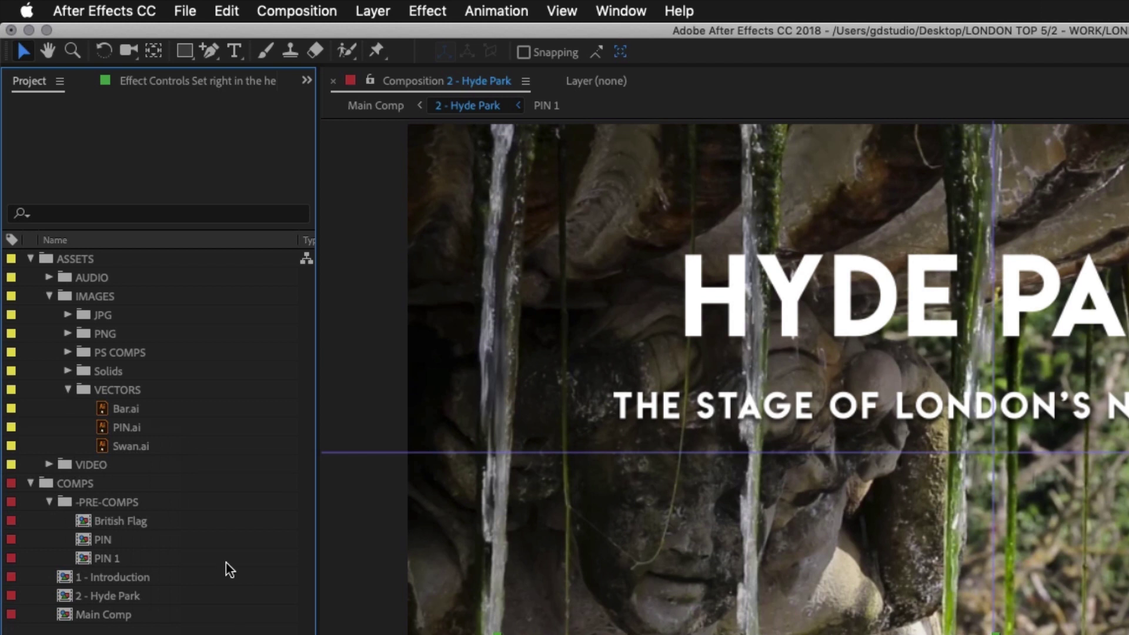
Step: Place Swan.ai from the VECTORS folder as a layer in the 2 - Hyde Park composition
{"action": "left_click", "coordinate": [154, 449]}
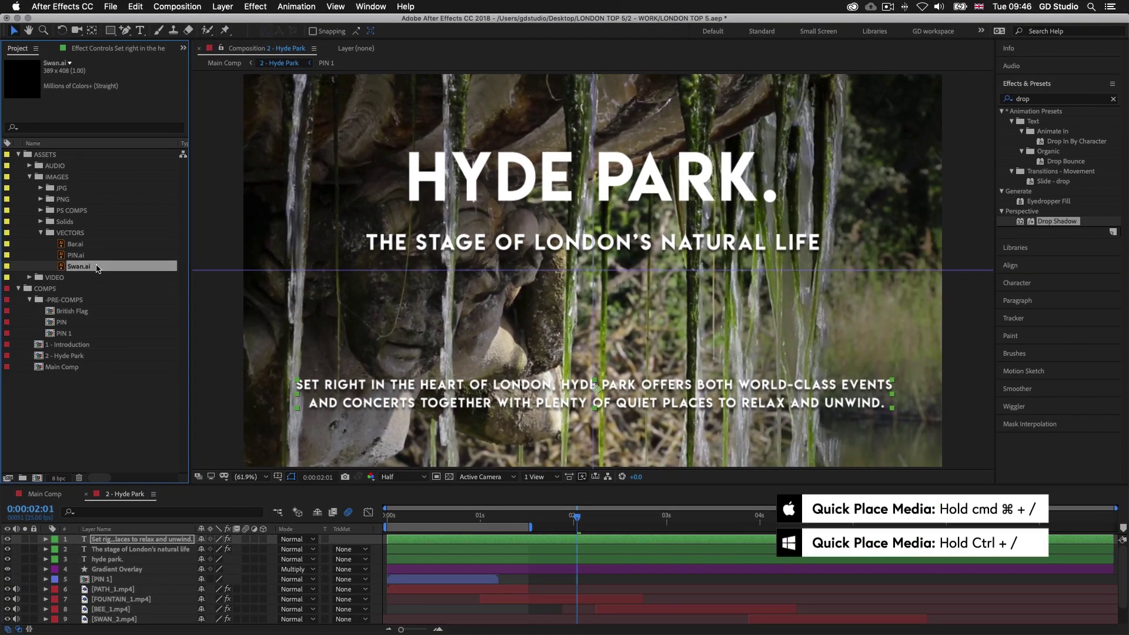
{"action": "key", "text": "super+slash"}
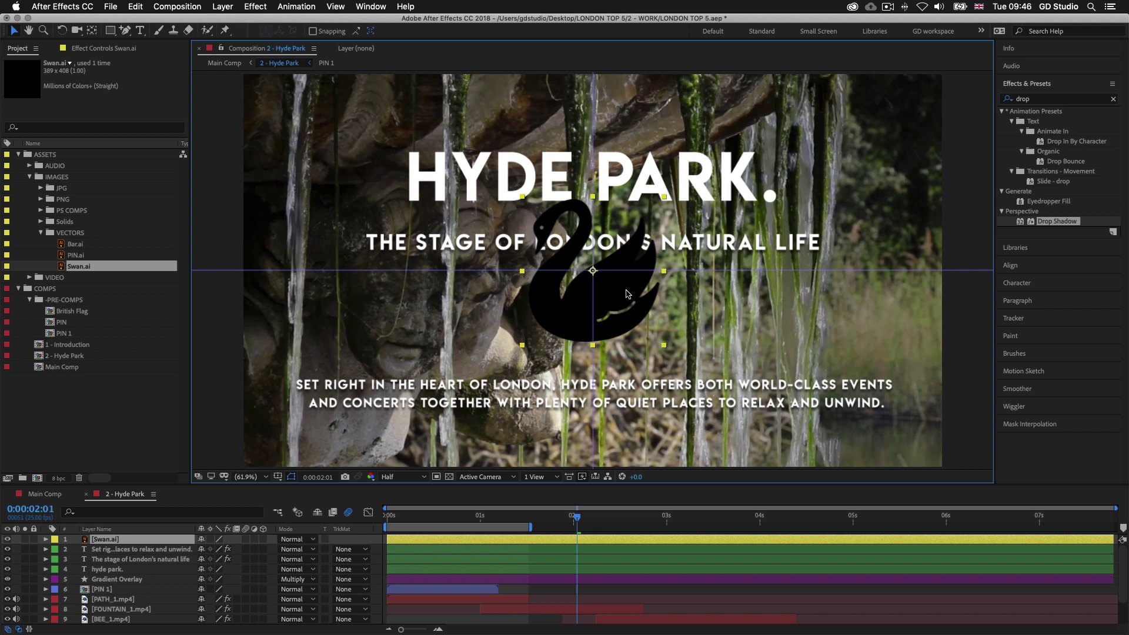
Step: Create shapes from the Swan.ai vector layer and delete the original Swan.ai layer from the composition
{"action": "right_click", "coordinate": [558, 540]}
{"action": "mouse_move", "coordinate": [613, 558]}
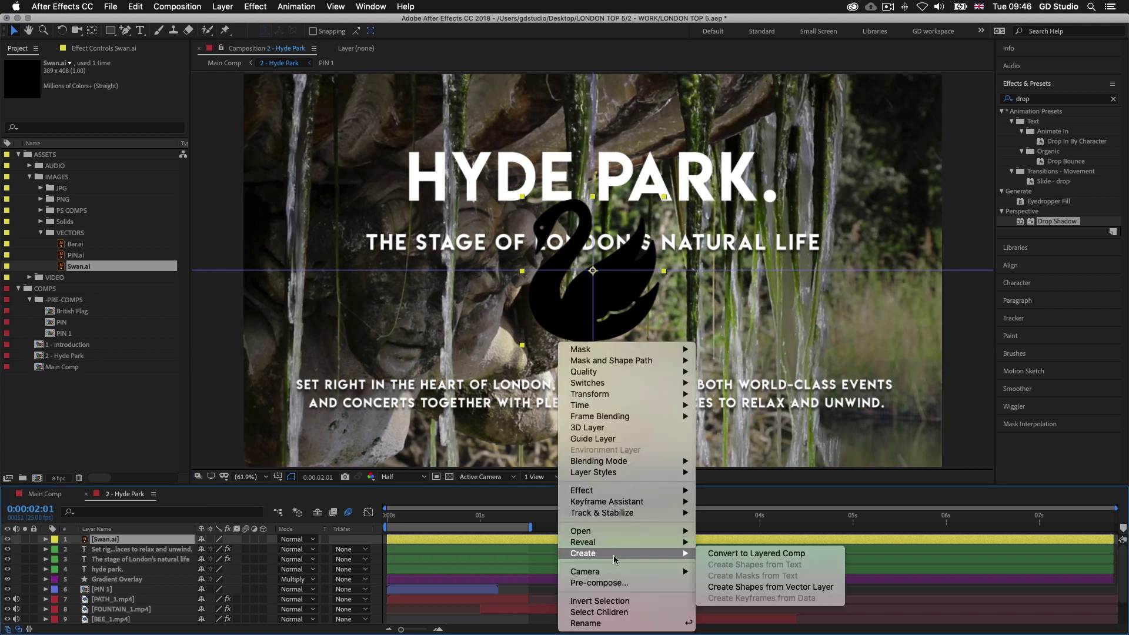
{"action": "left_click", "coordinate": [755, 592]}
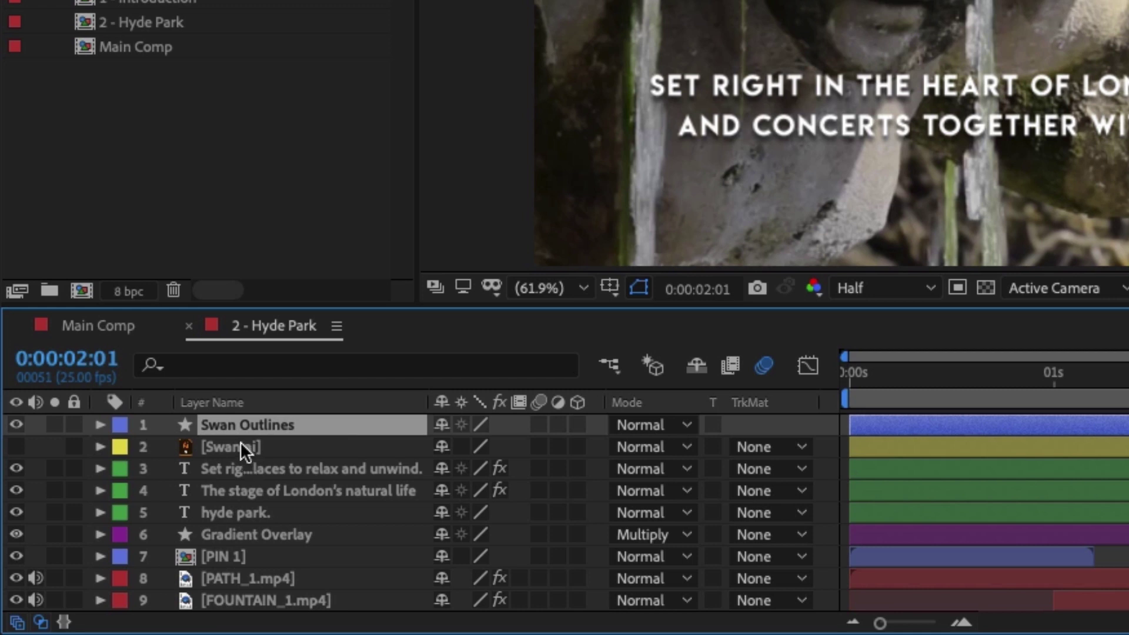
{"action": "left_click", "coordinate": [228, 444]}
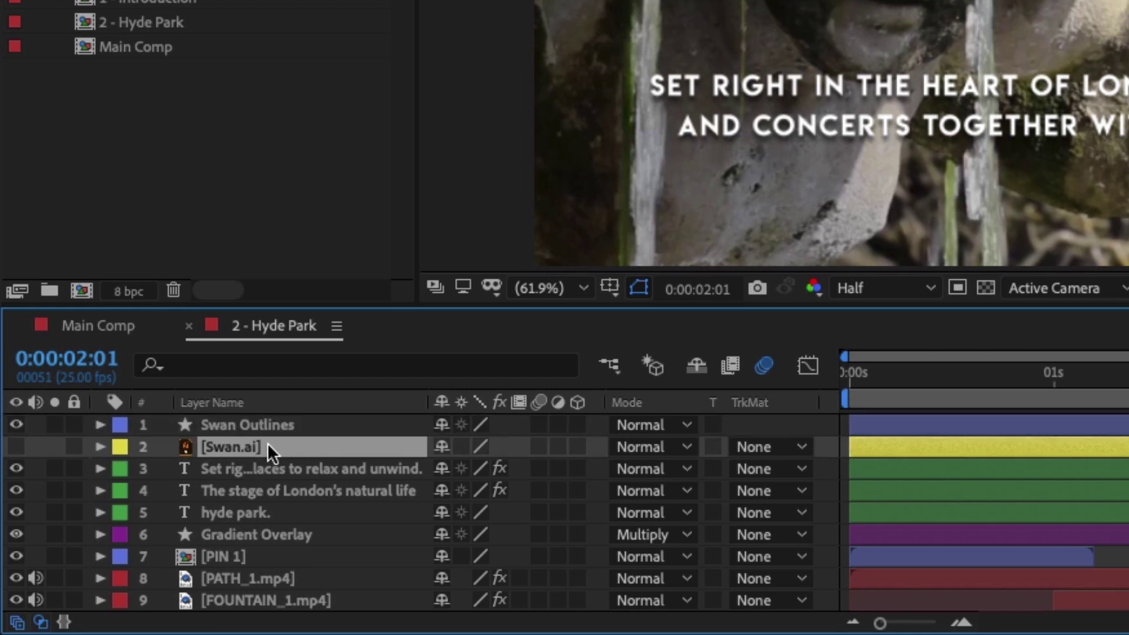
{"action": "key", "text": "Delete"}
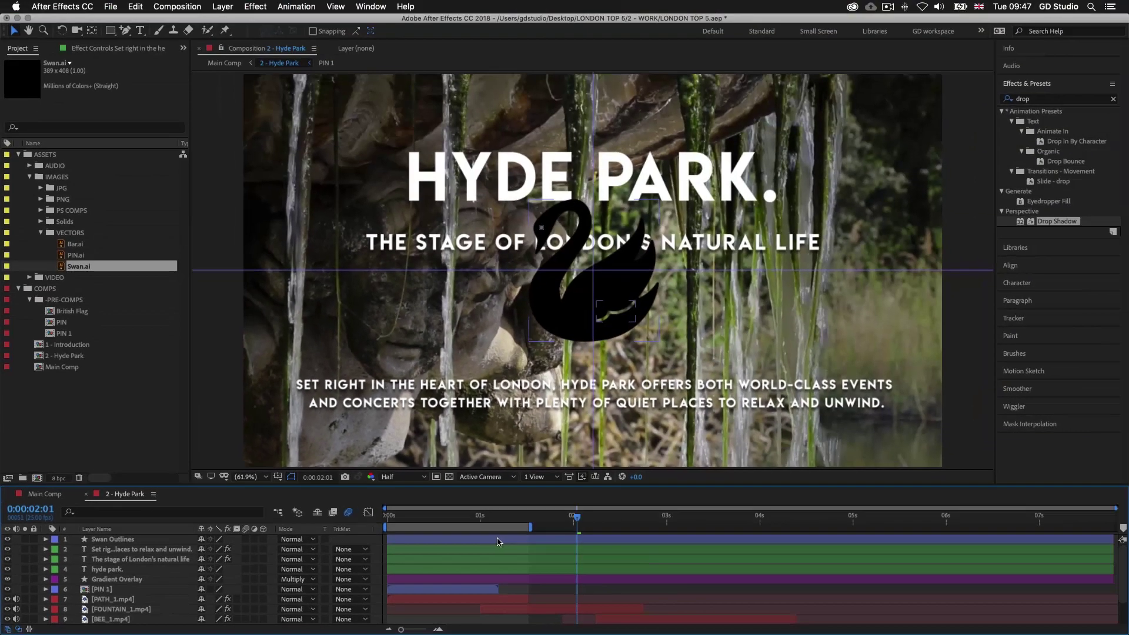
Step: Change the fill colour of the Swan Outlines shape layer to white (FFFFFF)
{"action": "left_click", "coordinate": [501, 540]}
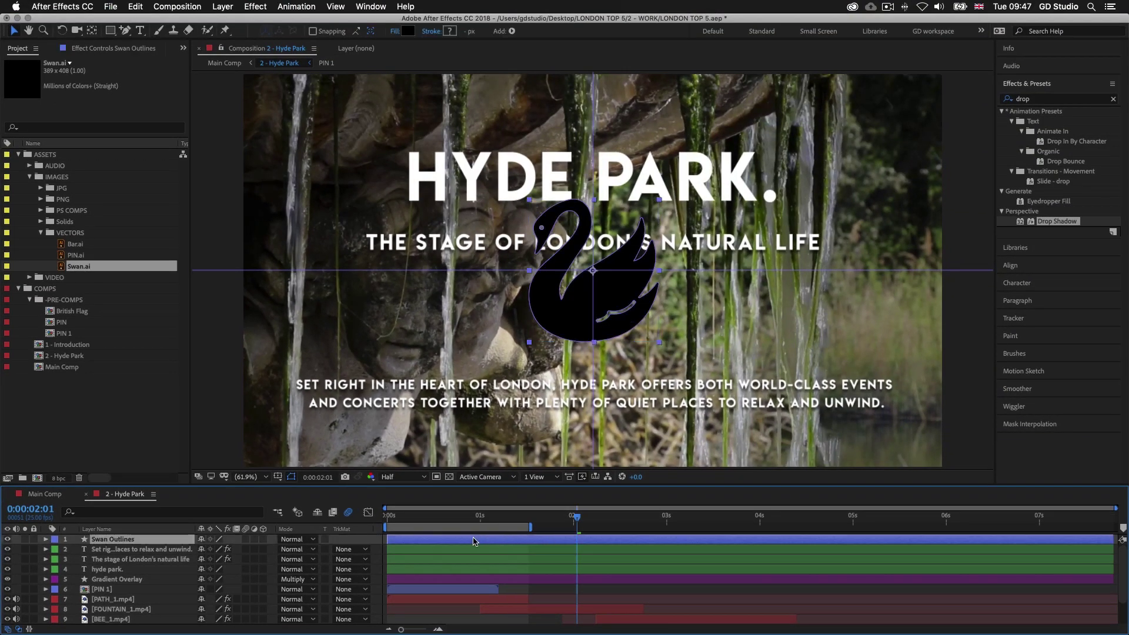
{"action": "left_click", "coordinate": [407, 31]}
{"action": "left_click_drag", "start_coordinate": [451, 270], "coordinate": [412, 247]}
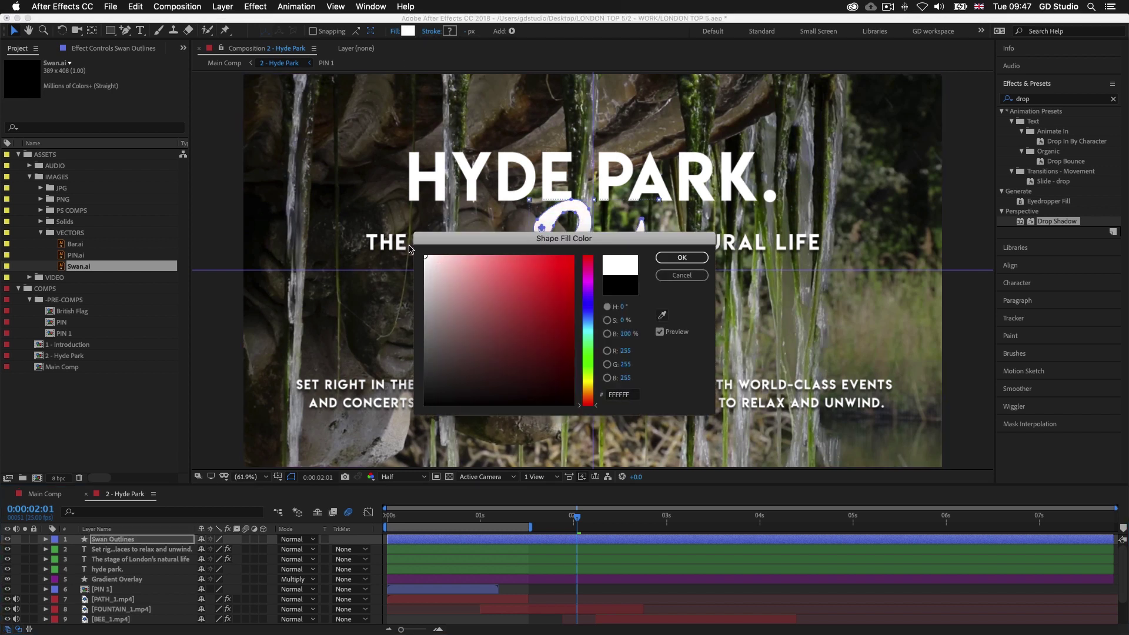
{"action": "left_click", "coordinate": [682, 259]}
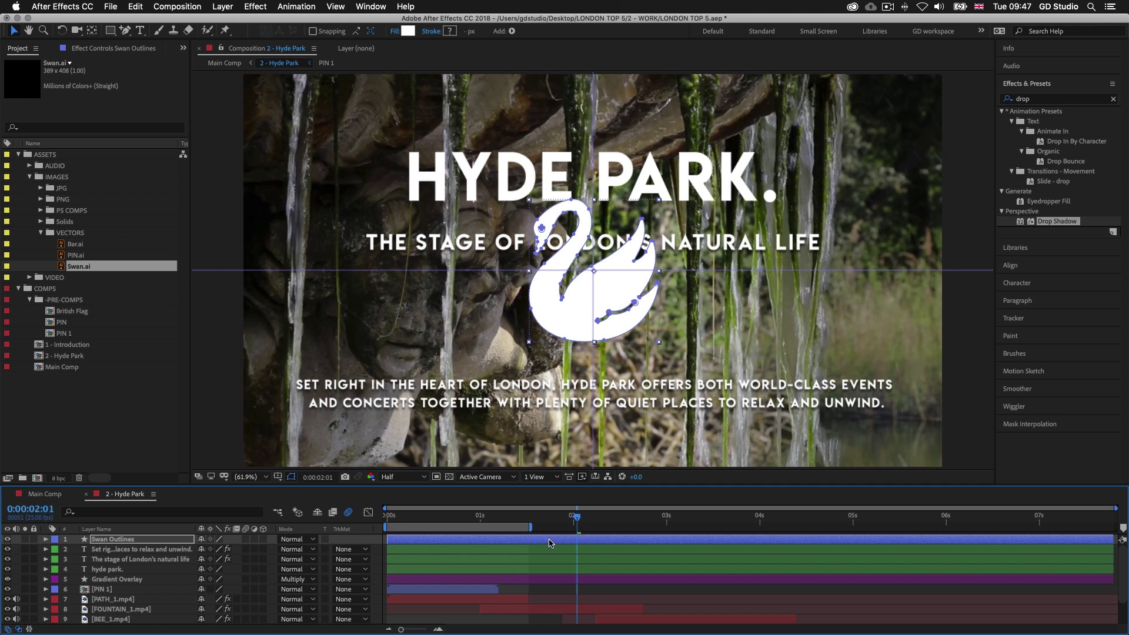
Step: Scale the swan down to 36% and move it into the gap between the subtitle and the description text
{"action": "key", "text": "s"}
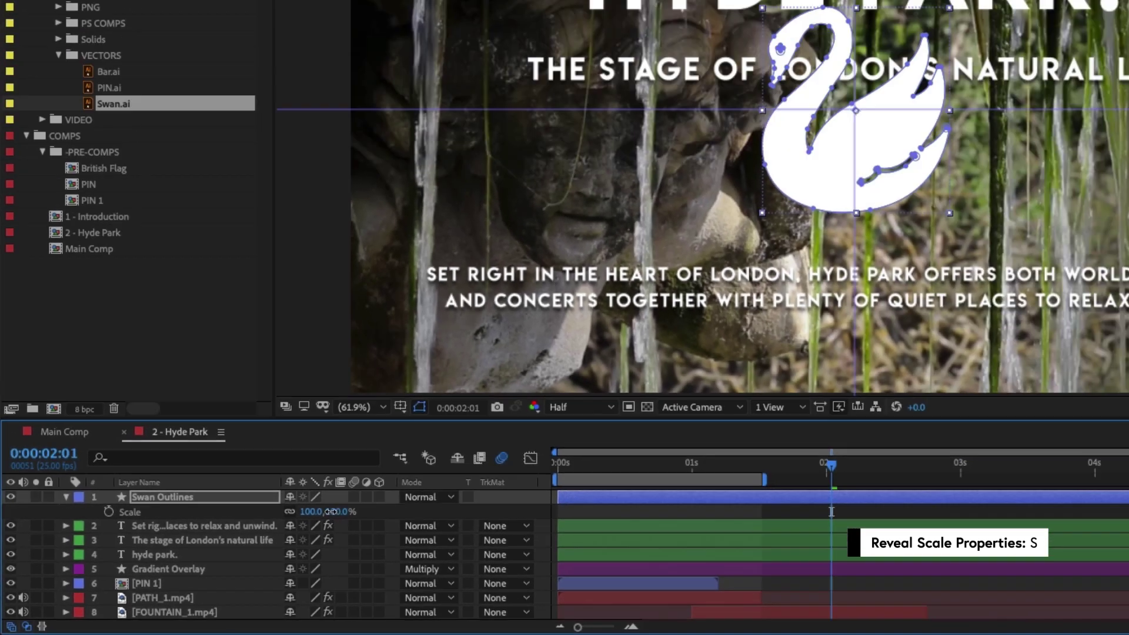
{"action": "left_click_drag", "start_coordinate": [509, 456], "coordinate": [438, 446]}
{"action": "left_click_drag", "start_coordinate": [199, 549], "coordinate": [196, 549]}
{"action": "left_click", "coordinate": [14, 29]}
{"action": "left_click_drag", "start_coordinate": [601, 285], "coordinate": [601, 329]}
Step: Rename the Swan Outlines layer as Swan and nudge the graphic slightly down
{"action": "left_click", "coordinate": [639, 542]}
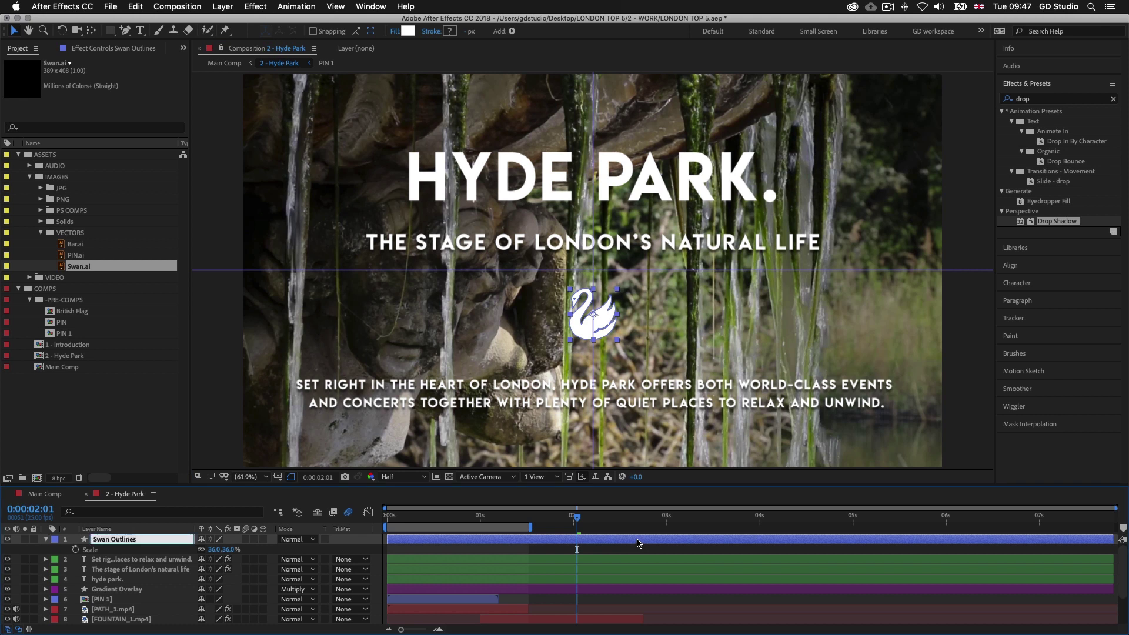
{"action": "type", "text": "Swan"}
{"action": "key", "text": "Return"}
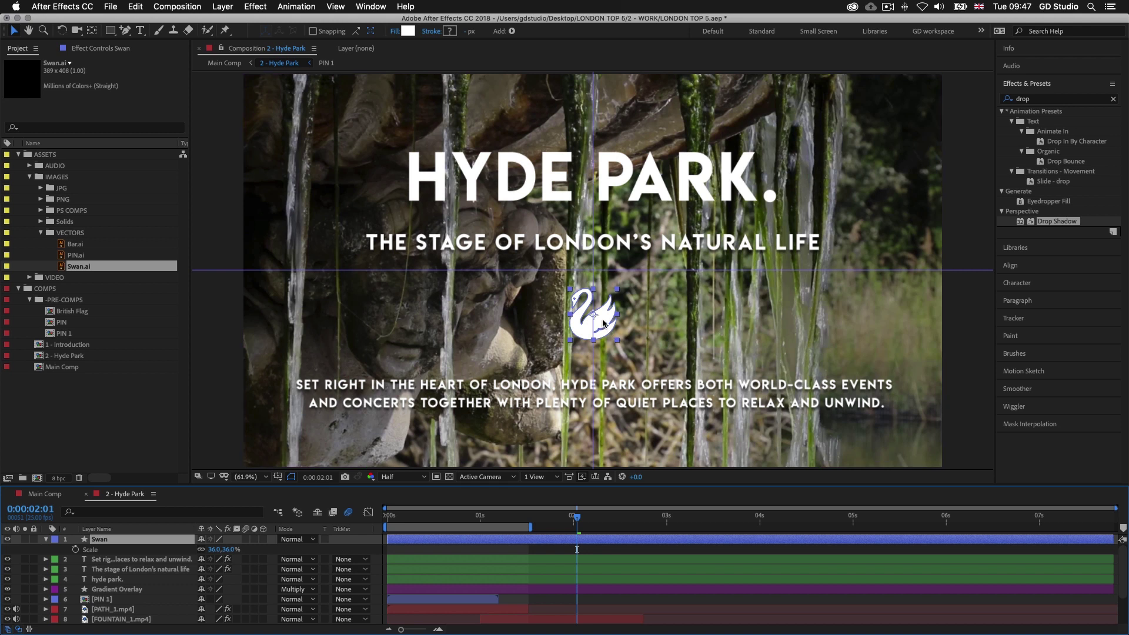
{"action": "key", "text": "Return"}
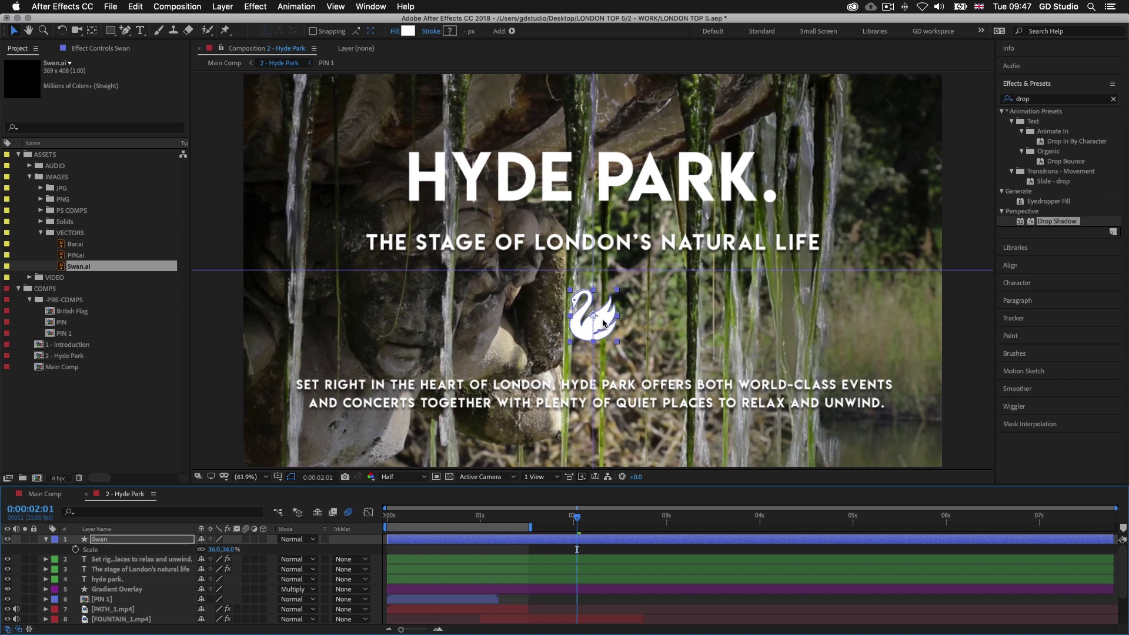
Step: Set the Swan layer's label colour to purple, collapse its scale property and nudge the swan slightly lower
{"action": "left_click", "coordinate": [57, 543]}
{"action": "left_click", "coordinate": [74, 558]}
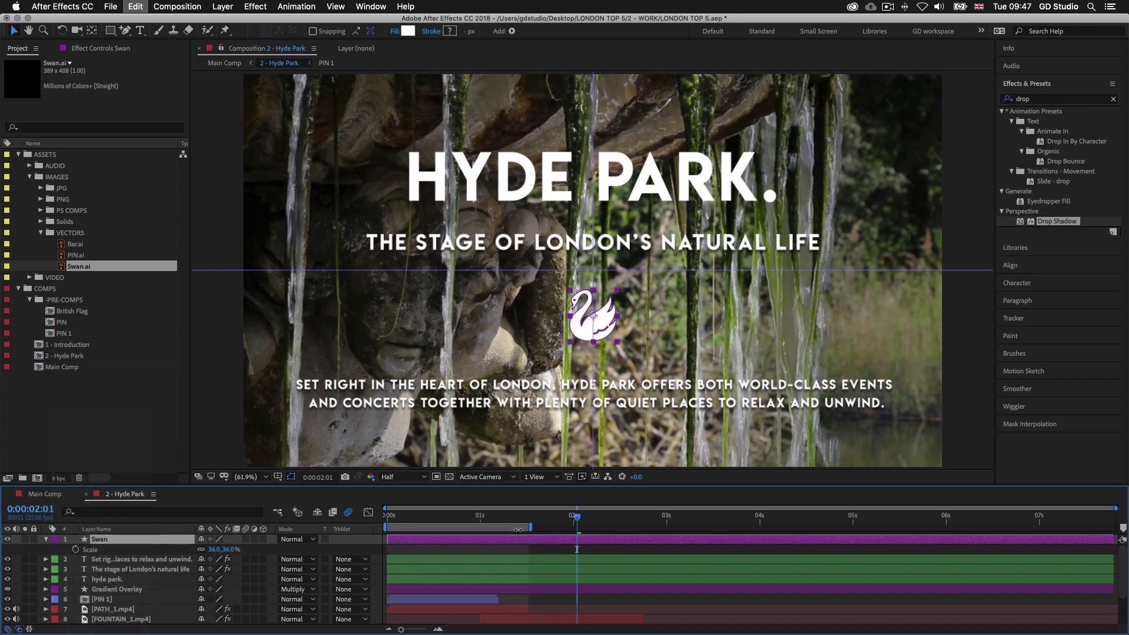
{"action": "key", "text": "s"}
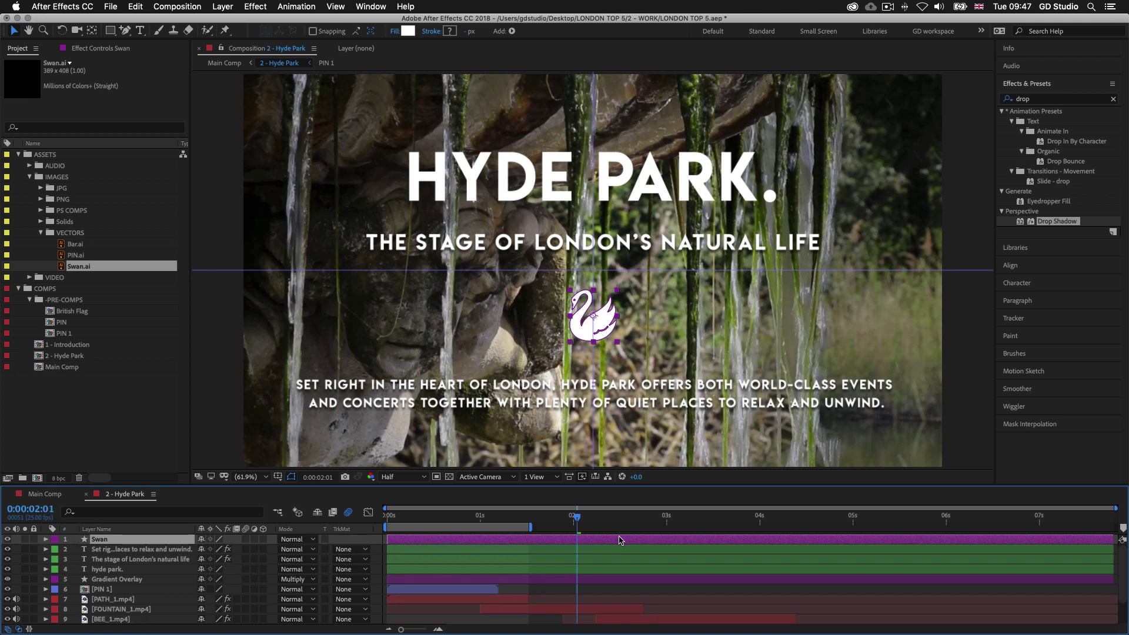
{"action": "key", "text": "Return"}
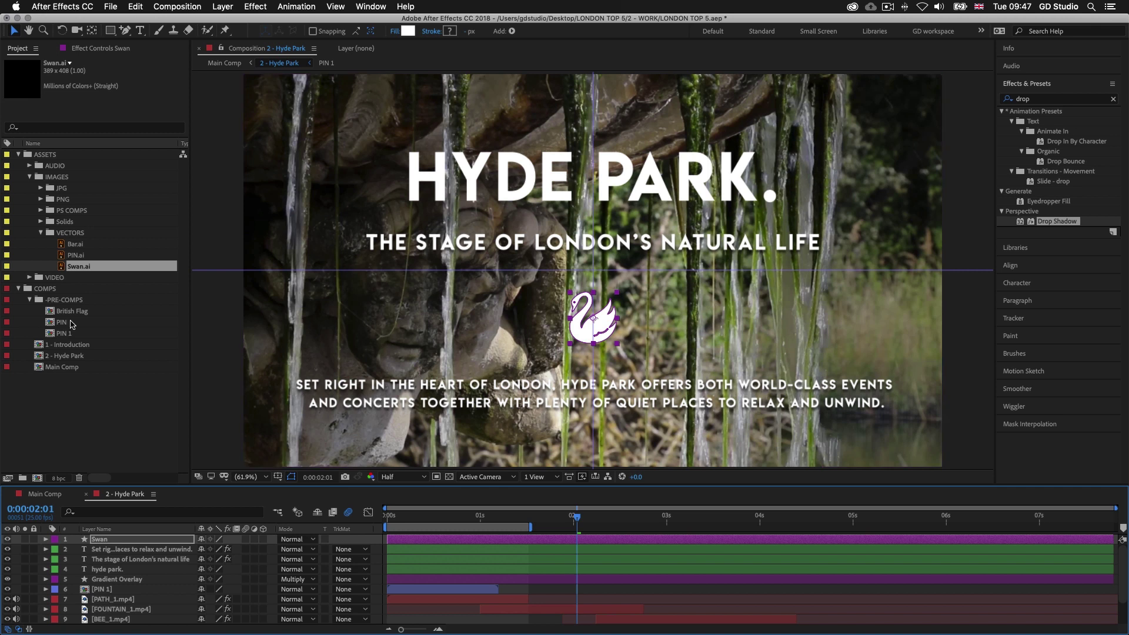
Step: Place Bar.ai from the VECTORS folder as a layer in the 2 - Hyde Park composition
{"action": "left_click", "coordinate": [73, 244]}
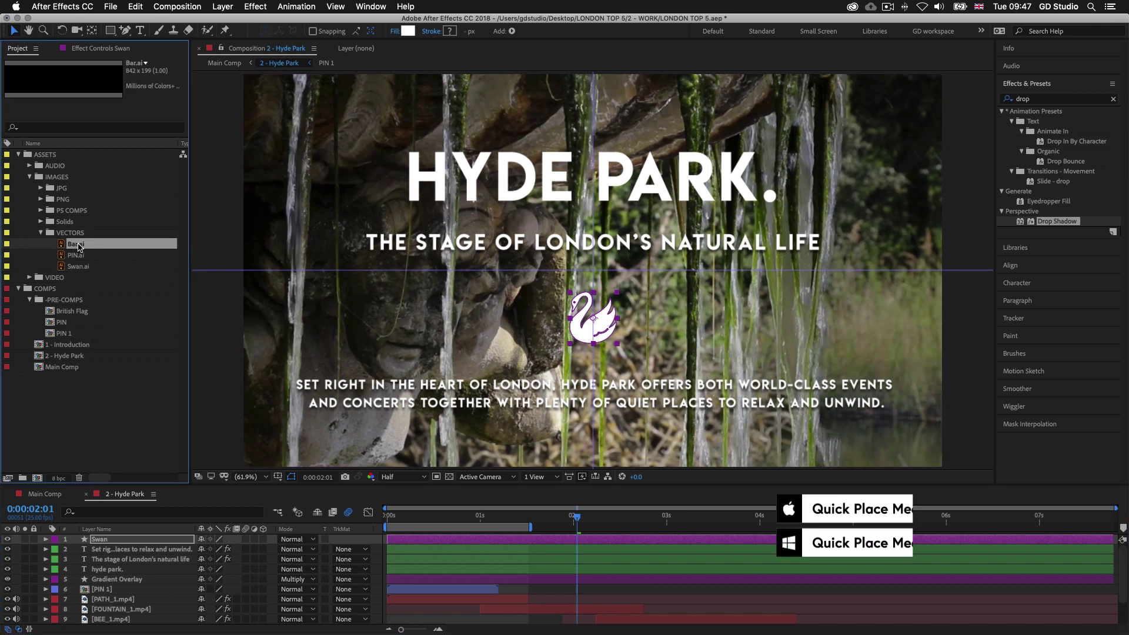
{"action": "key", "text": "super+slash"}
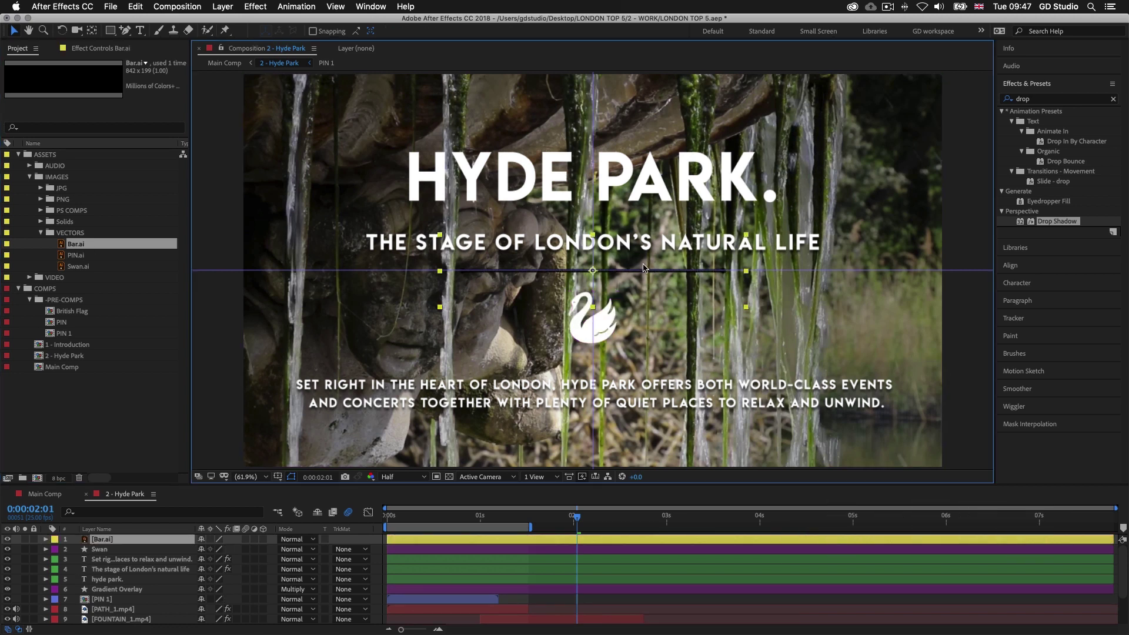
{"action": "key", "text": "slash"}
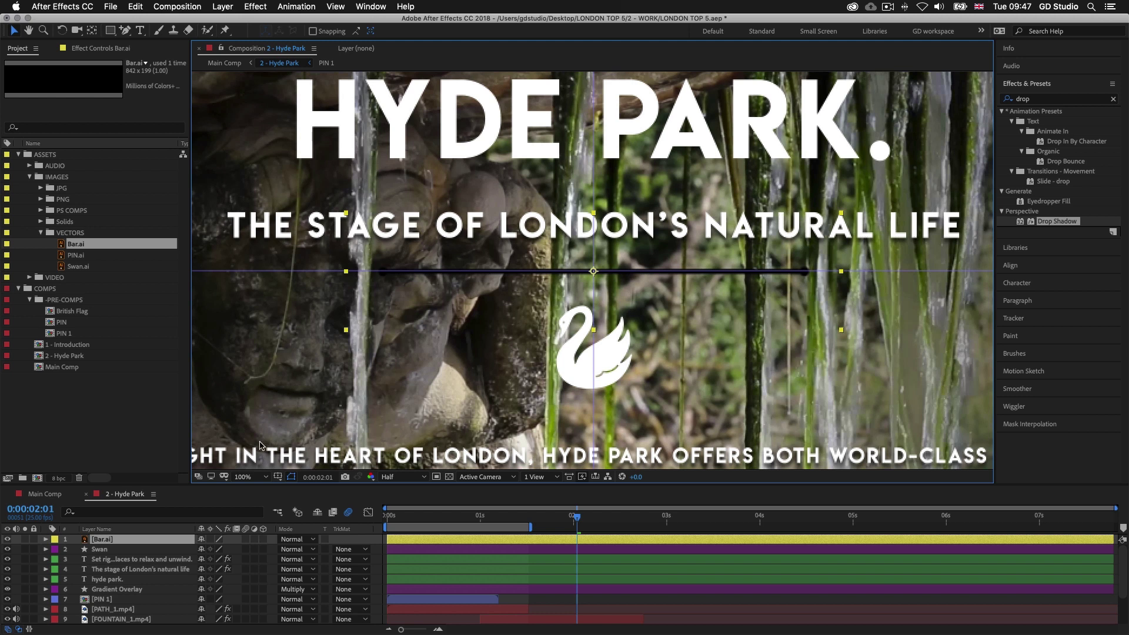
{"action": "key", "text": "shift+slash"}
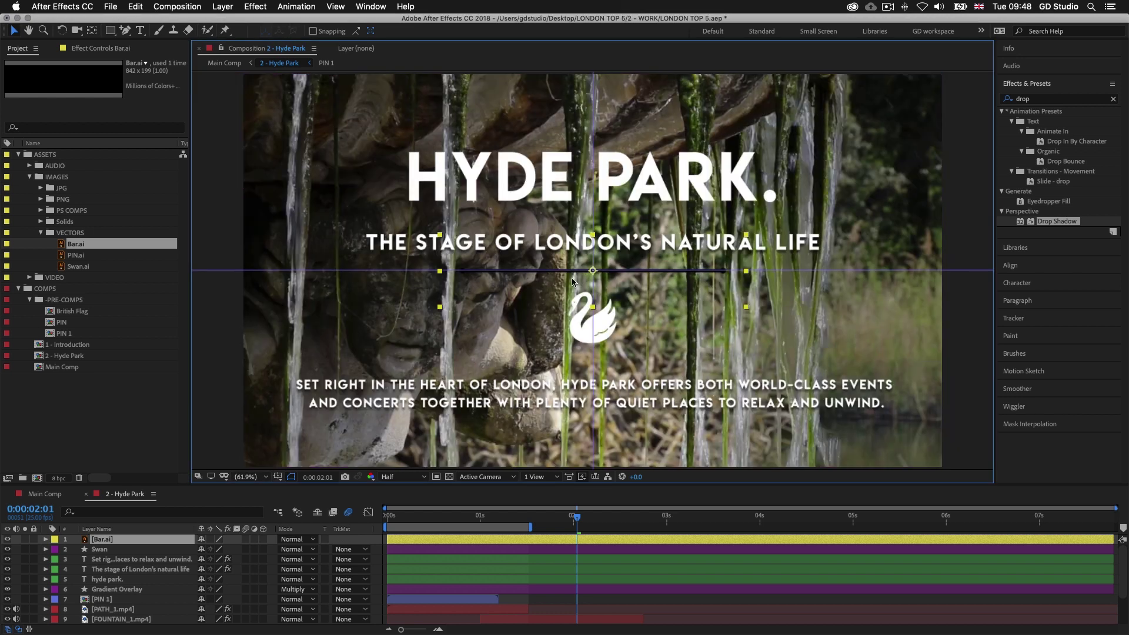
Step: Create a shape layer from the Bar.ai vector layer and delete the original Bar.ai layer
{"action": "right_click", "coordinate": [610, 541]}
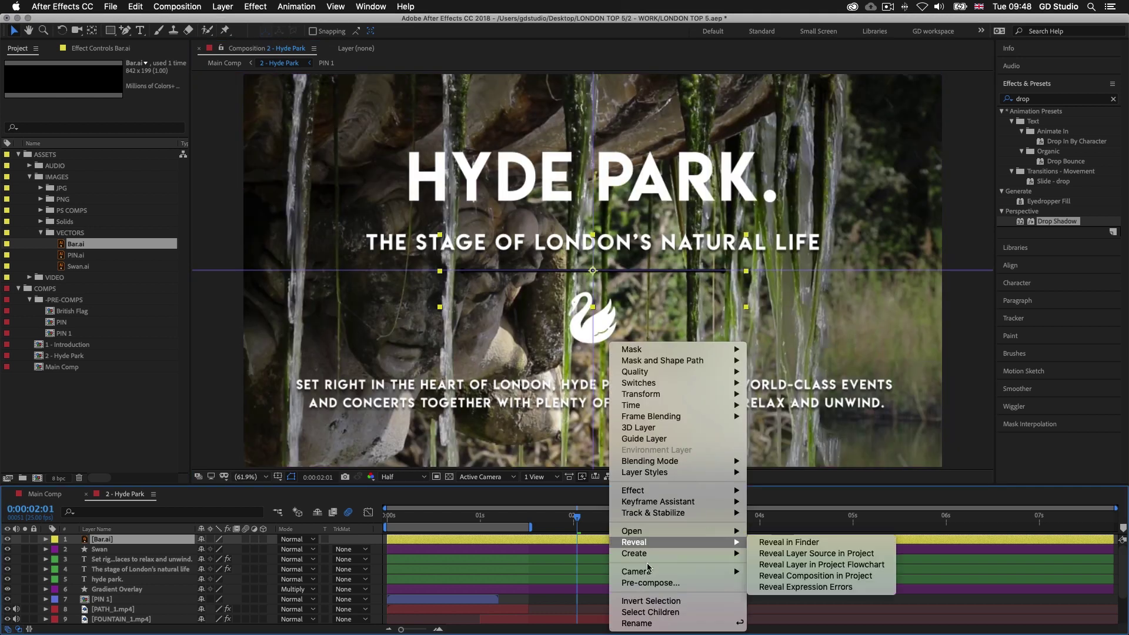
{"action": "mouse_move", "coordinate": [656, 556]}
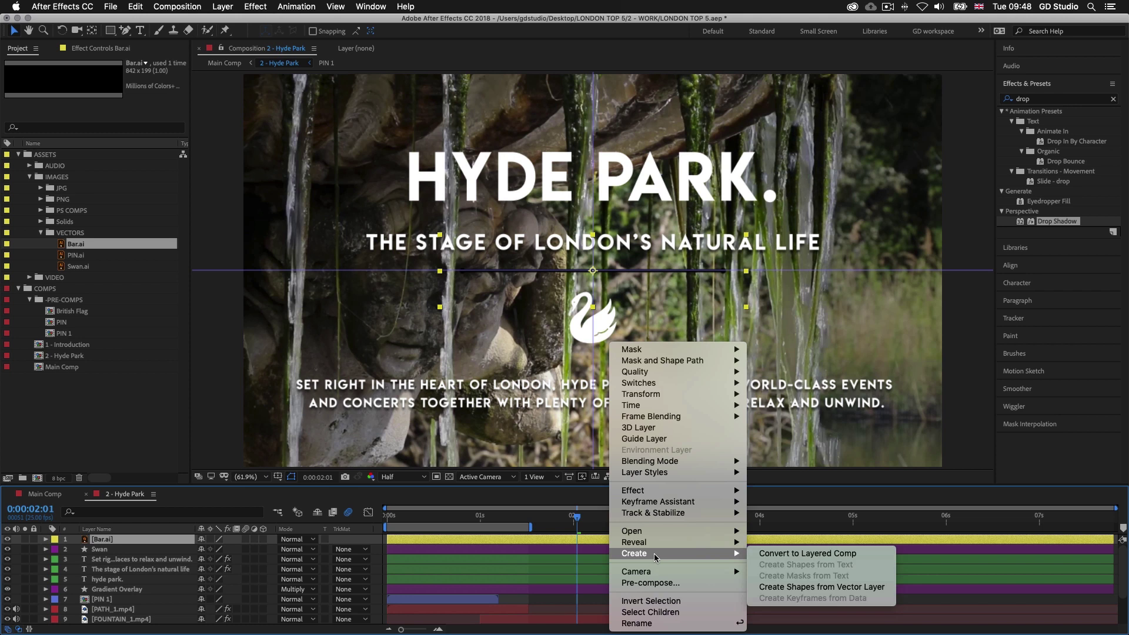
{"action": "left_click", "coordinate": [804, 587]}
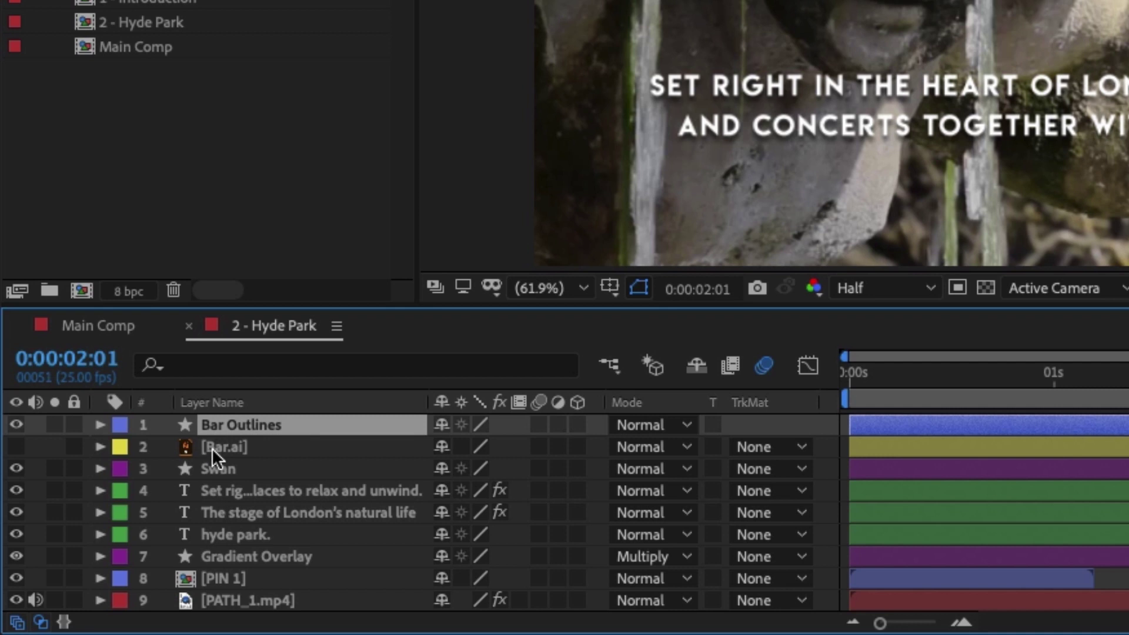
{"action": "left_click", "coordinate": [247, 447]}
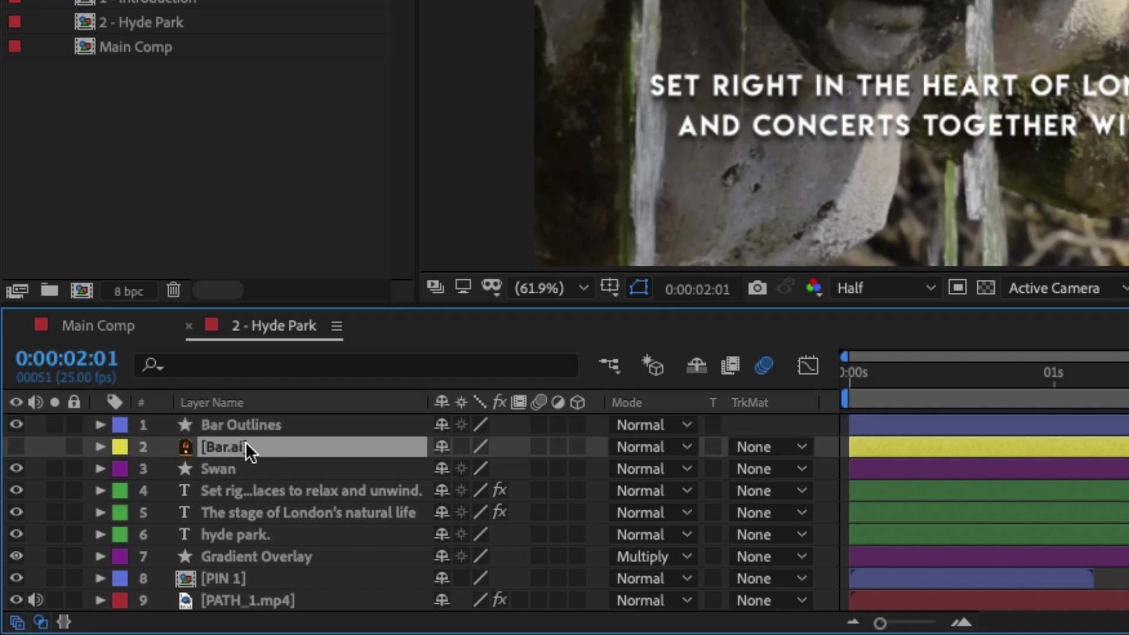
{"action": "key", "text": "Delete"}
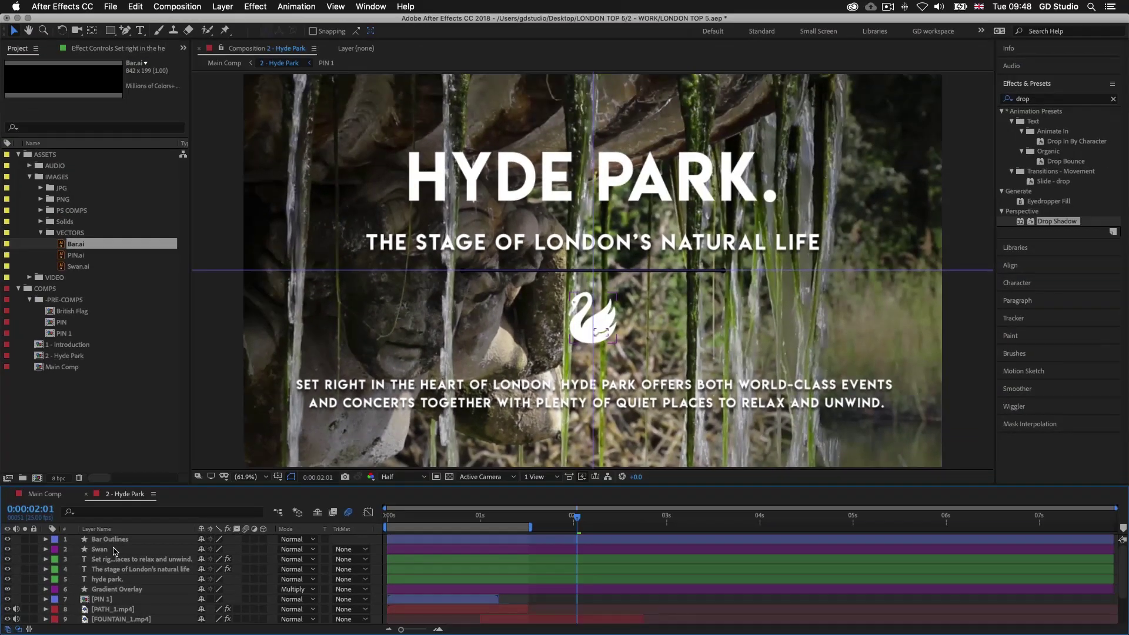
Step: Set the fill colour of the Bar Outlines shape layer to white, FFFFFF
{"action": "left_click", "coordinate": [554, 541]}
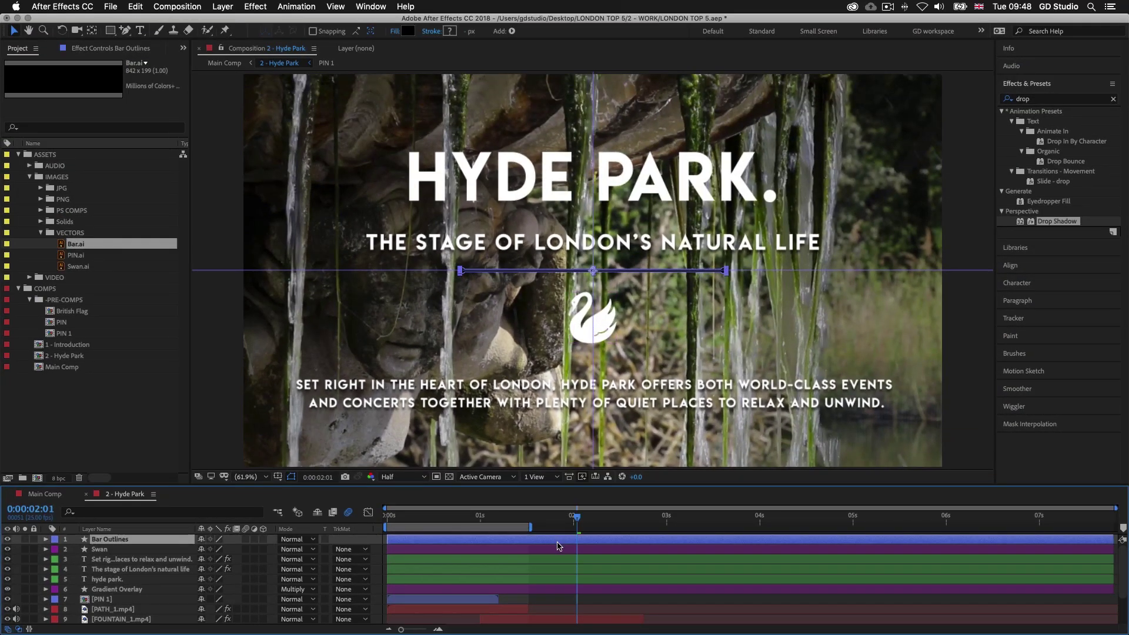
{"action": "left_click", "coordinate": [407, 31]}
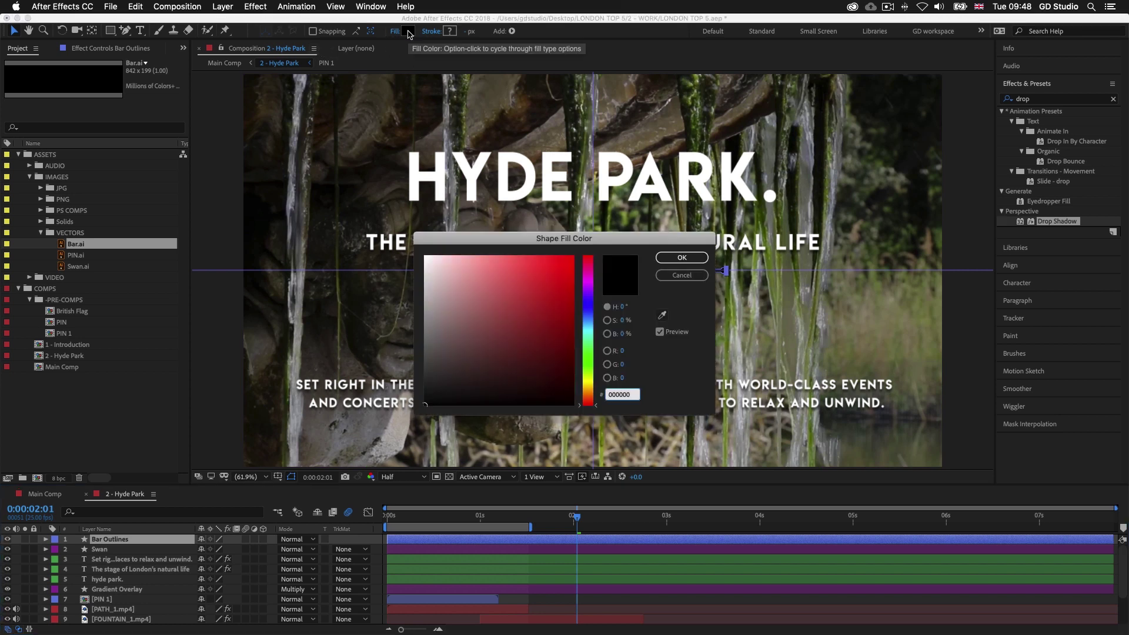
{"action": "left_click_drag", "start_coordinate": [440, 269], "coordinate": [425, 257]}
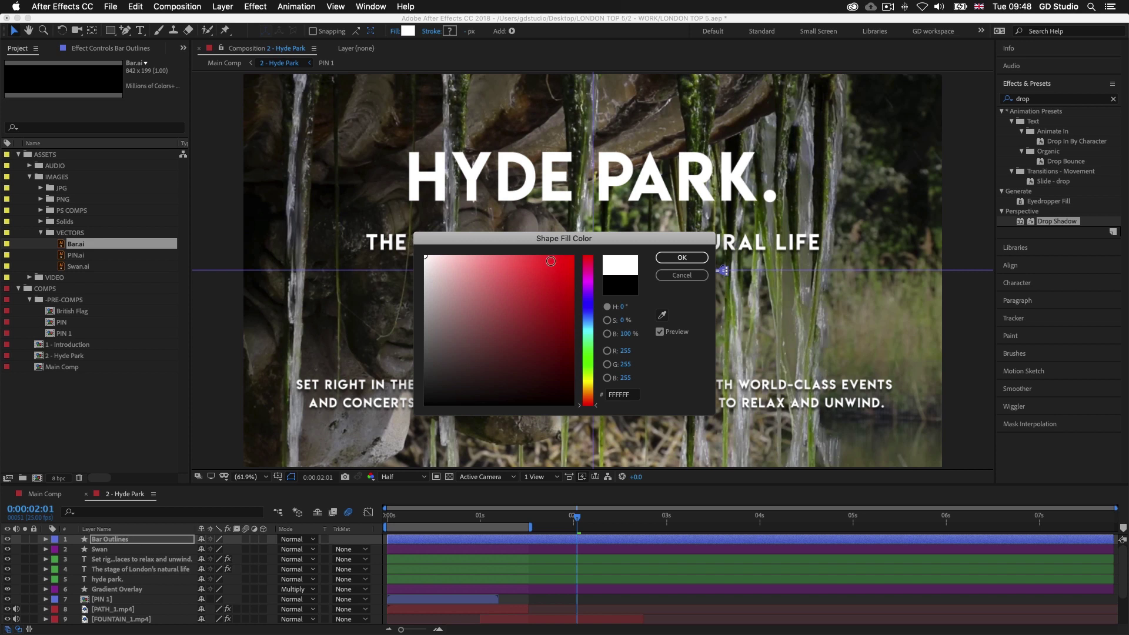
{"action": "left_click", "coordinate": [682, 258]}
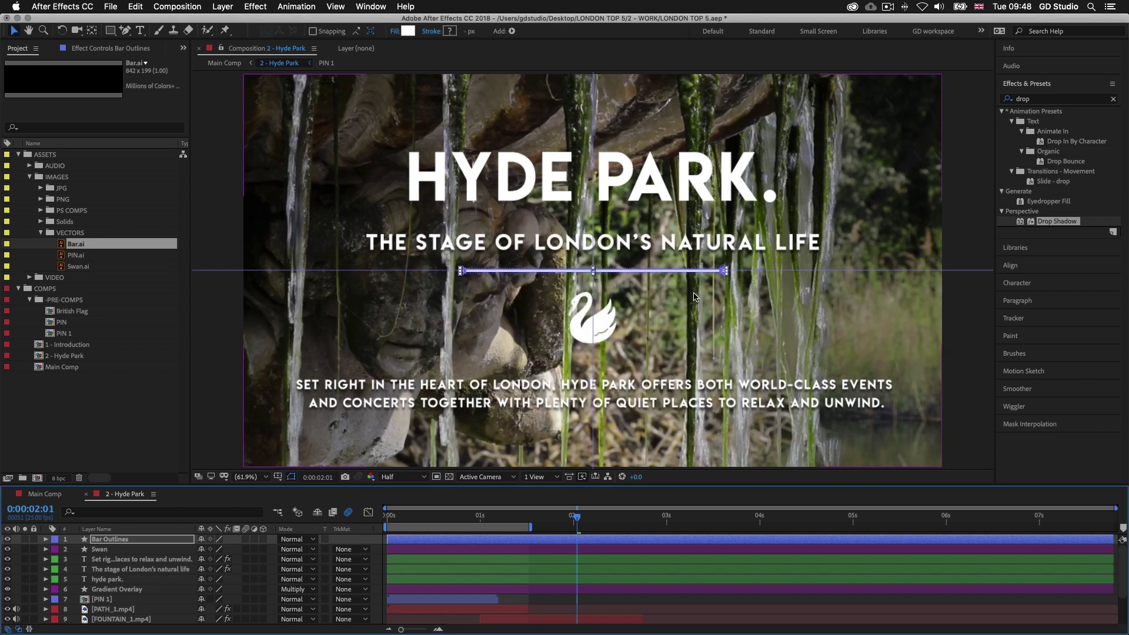
Step: Scale the bar down to 60% and move it beside the swan on its right, level with the swan's middle
{"action": "left_click", "coordinate": [613, 542]}
{"action": "key", "text": "s"}
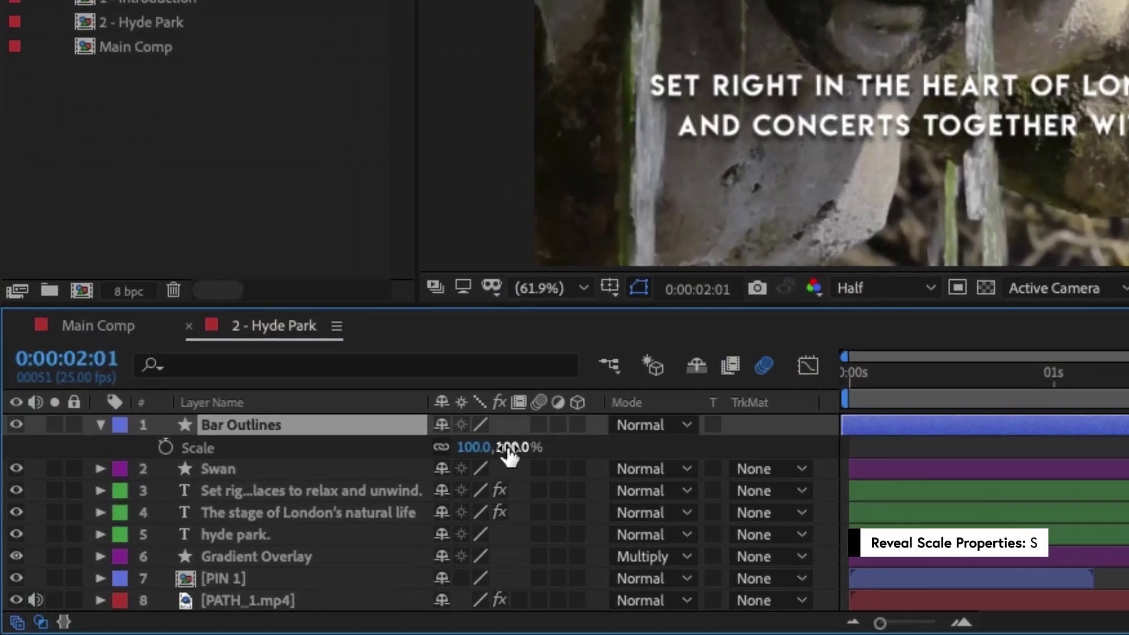
{"action": "left_click_drag", "start_coordinate": [242, 545], "coordinate": [240, 545]}
{"action": "left_click_drag", "start_coordinate": [500, 449], "coordinate": [449, 448]}
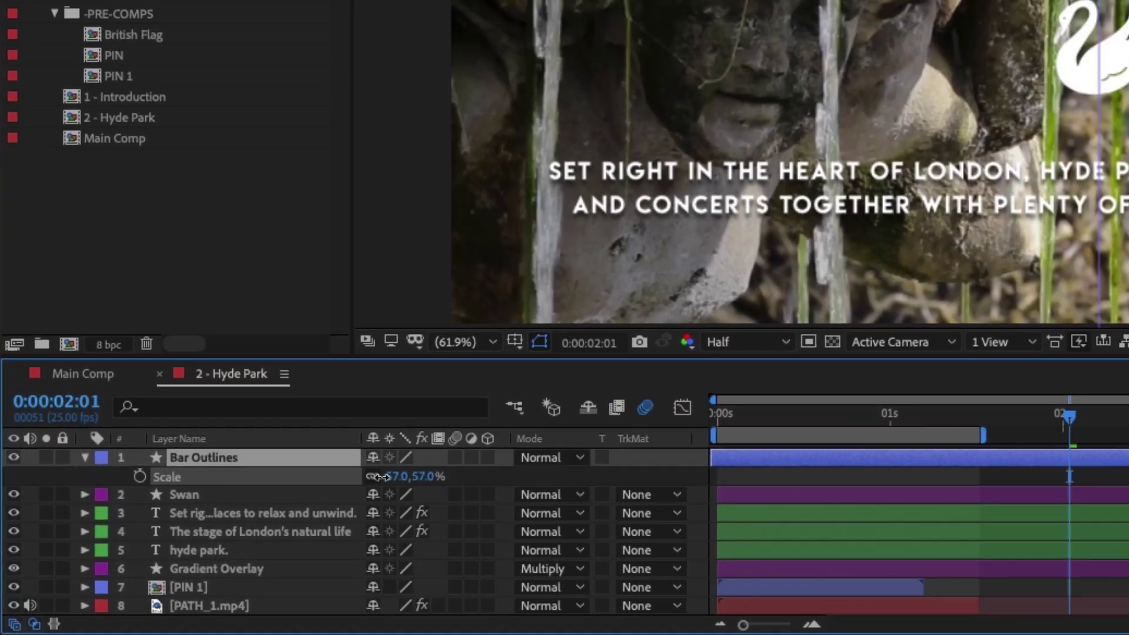
{"action": "left_click_drag", "start_coordinate": [380, 477], "coordinate": [383, 476]}
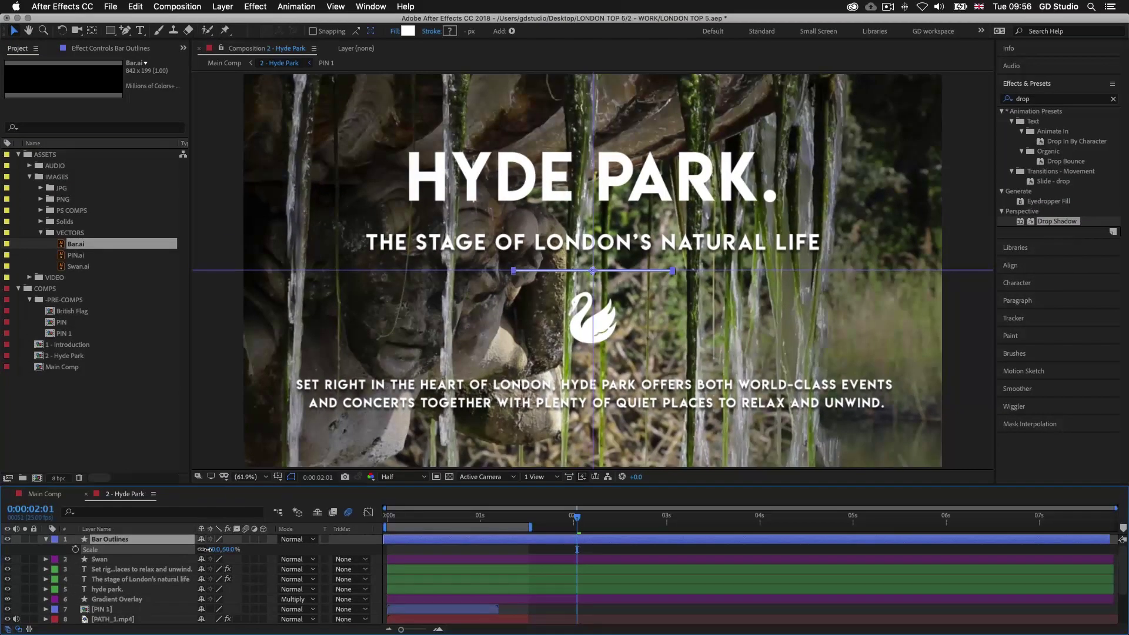
{"action": "key", "text": "v"}
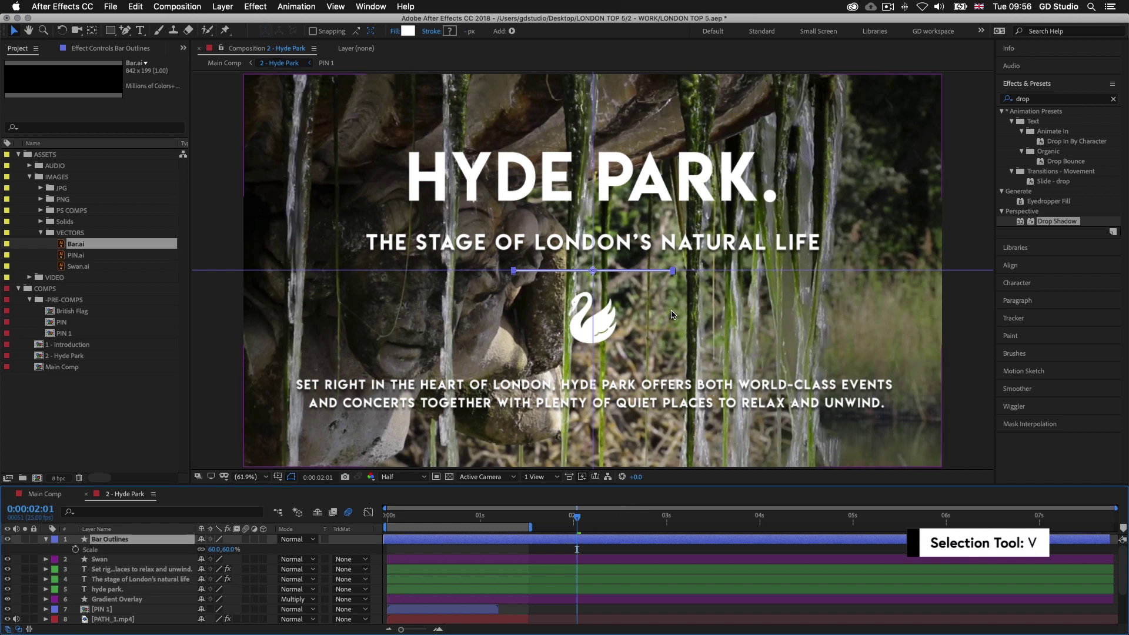
{"action": "left_click_drag", "start_coordinate": [659, 271], "coordinate": [786, 322]}
Step: Rename the Bar Outlines layer as Bar Right and set its label colour to purple
{"action": "key", "text": "Return"}
{"action": "type", "text": "Bar r"}
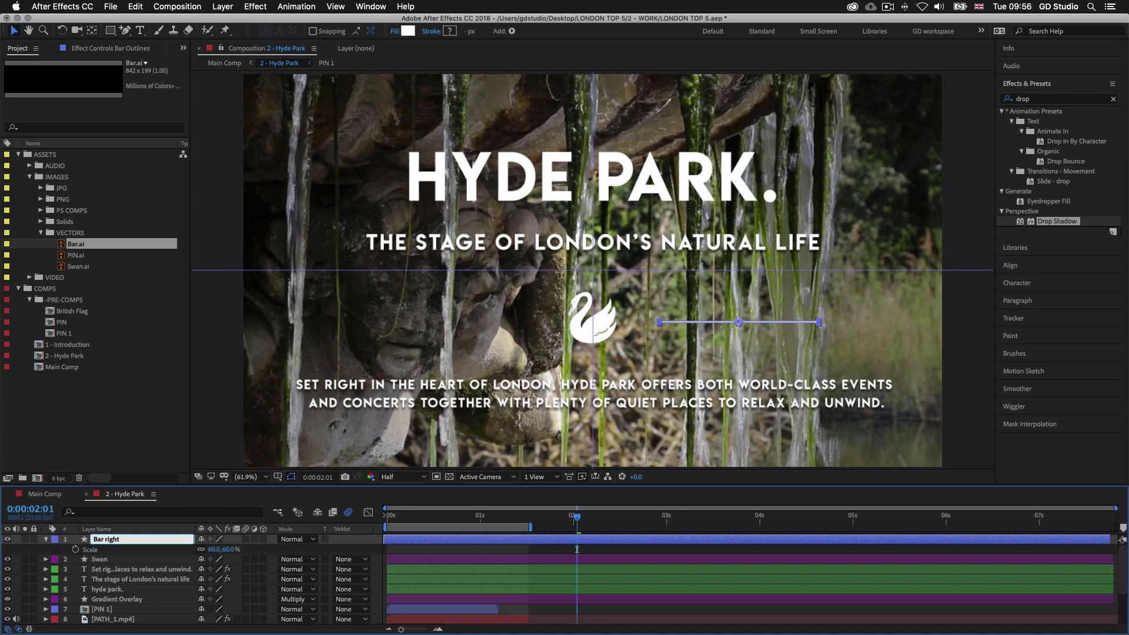
{"action": "type", "text": "ight"}
{"action": "key", "text": "Return"}
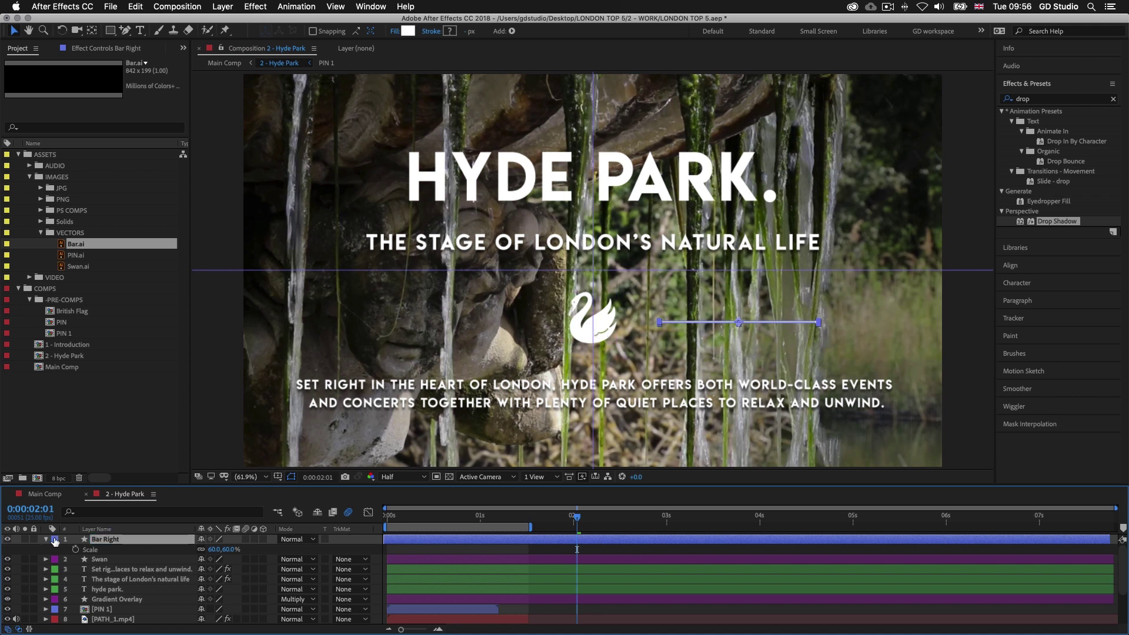
{"action": "left_click", "coordinate": [55, 540]}
{"action": "left_click", "coordinate": [71, 553]}
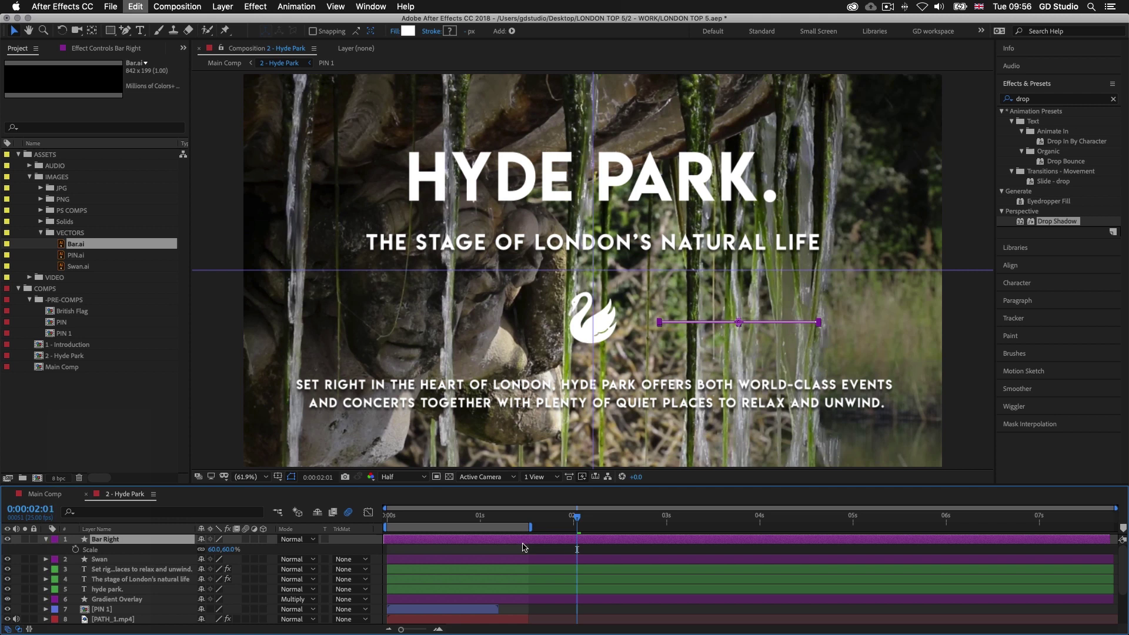
Step: Duplicate the Bar Right layer and move the copy horizontally to the left side of the swan
{"action": "key", "text": "super+d"}
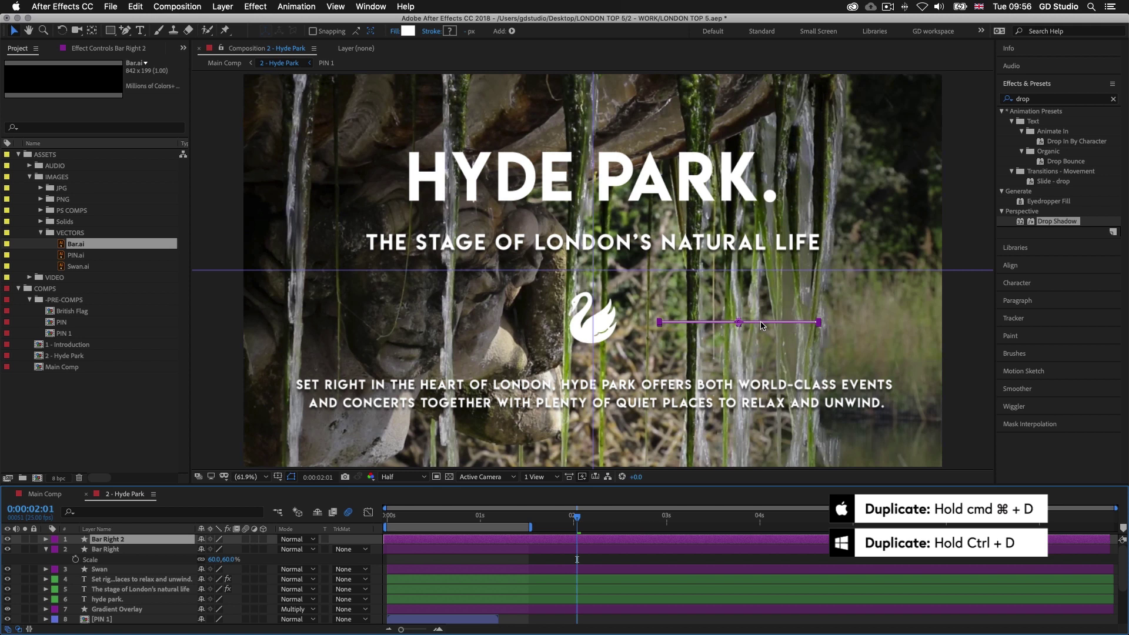
{"action": "left_click_drag", "start_coordinate": [715, 325], "coordinate": [471, 327]}
{"action": "left_click", "coordinate": [553, 543]}
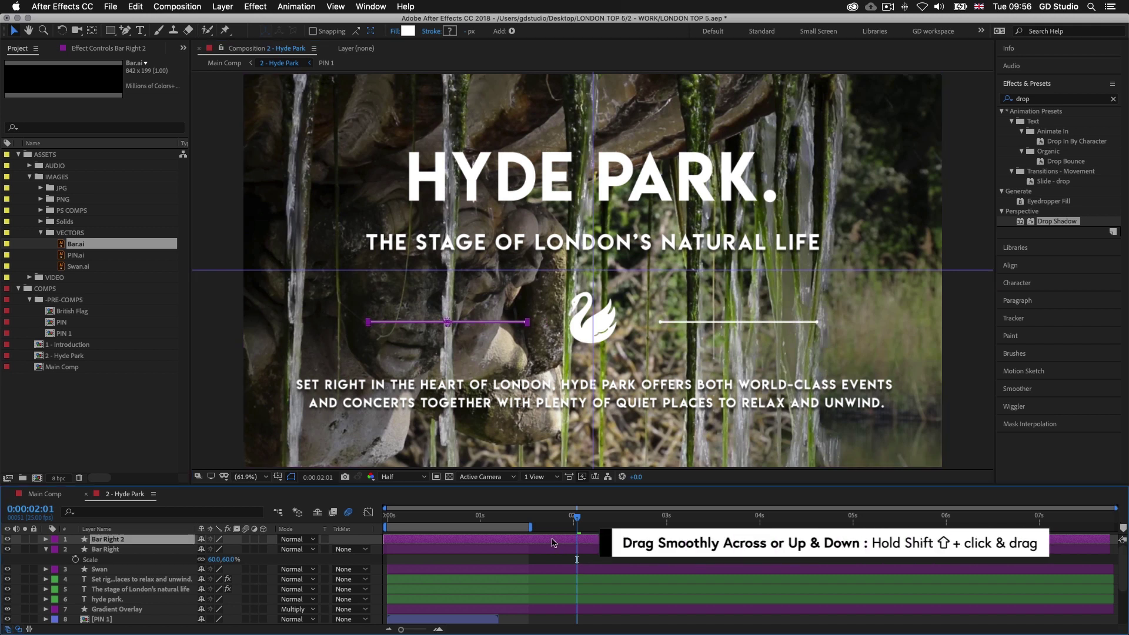
Step: Rename the duplicated bar layer as Bar Left
{"action": "key", "text": "Return"}
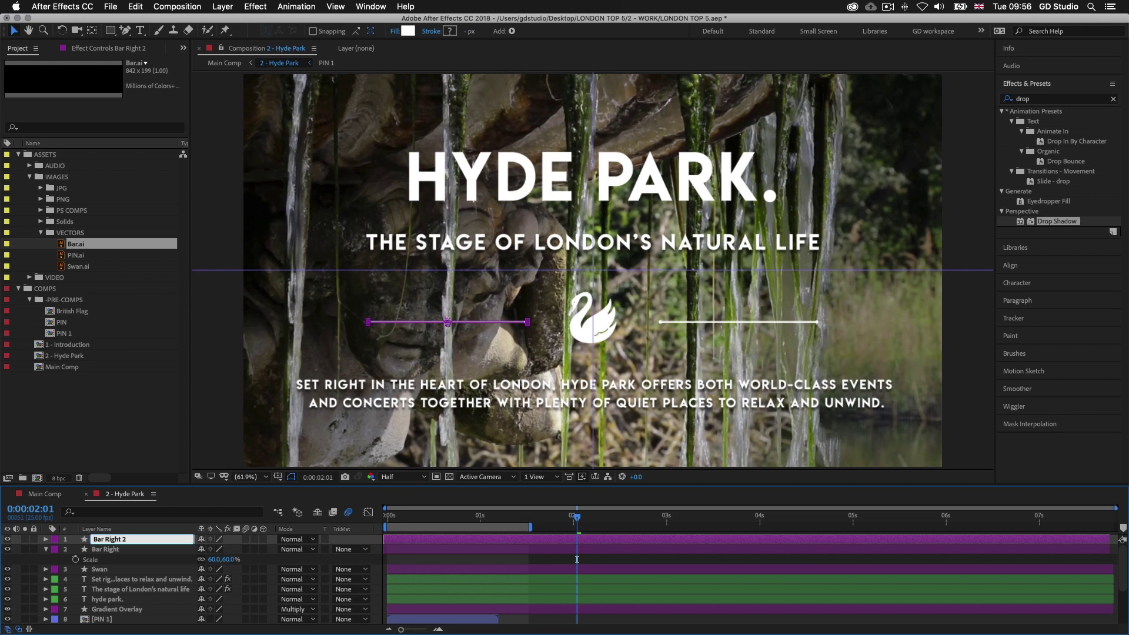
{"action": "type", "text": "Bar R"}
{"action": "key", "text": "BackSpace"}
{"action": "type", "text": "Left"}
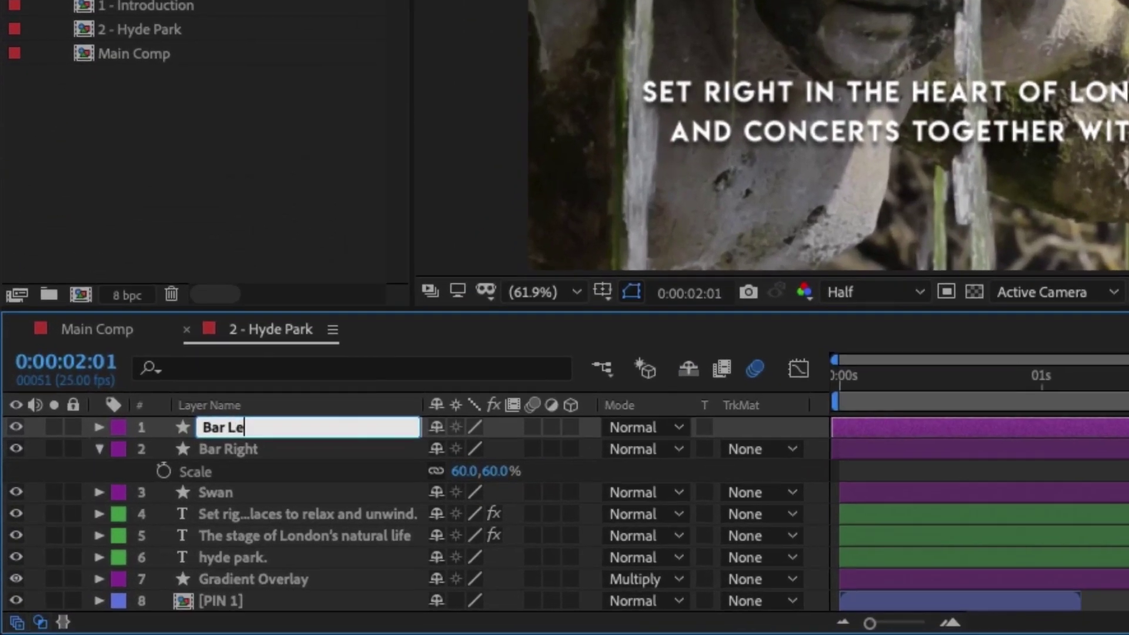
{"action": "key", "text": "Return"}
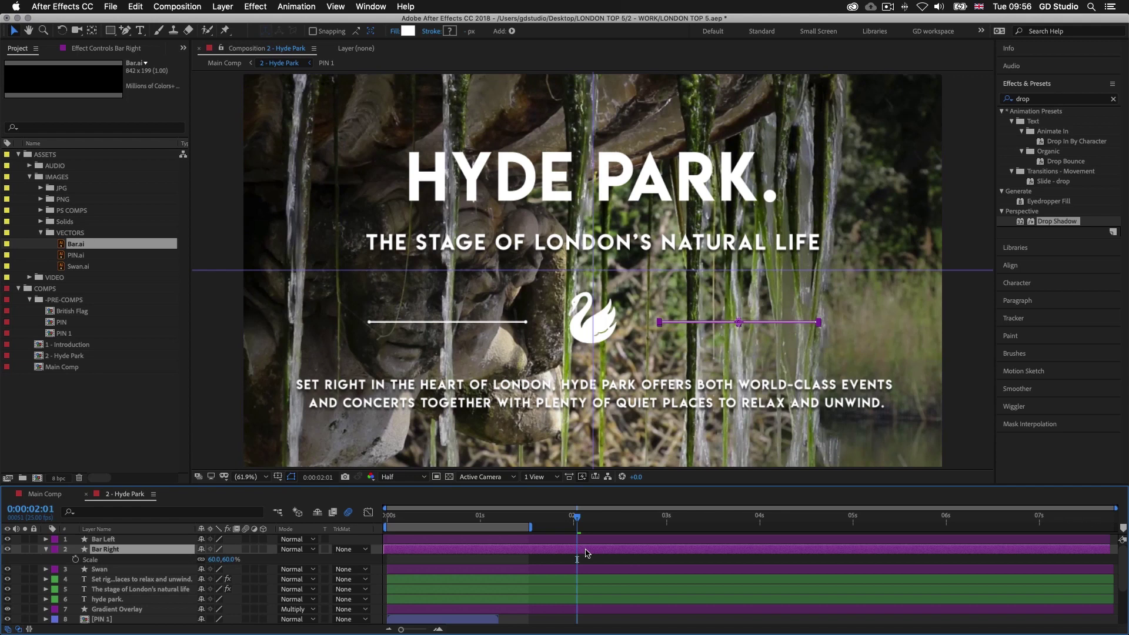
Step: Collapse the Bar Right layer's scale property and assign the purple label to the Bar Left layer
{"action": "left_click", "coordinate": [590, 550]}
{"action": "left_click", "coordinate": [589, 540]}
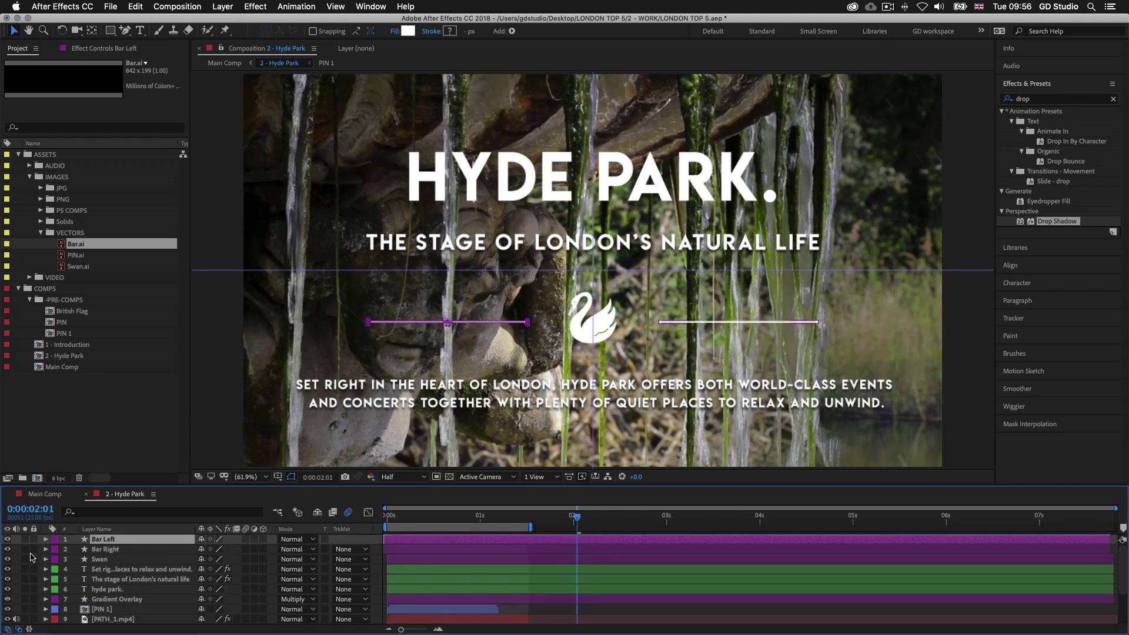
{"action": "left_click", "coordinate": [54, 539]}
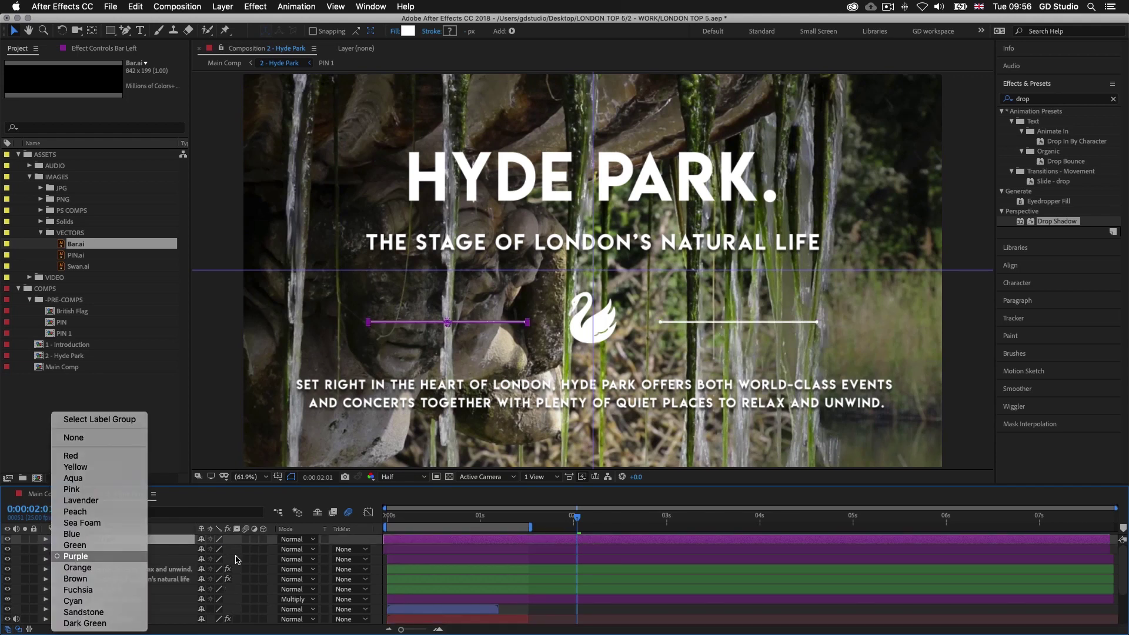
{"action": "left_click", "coordinate": [75, 556]}
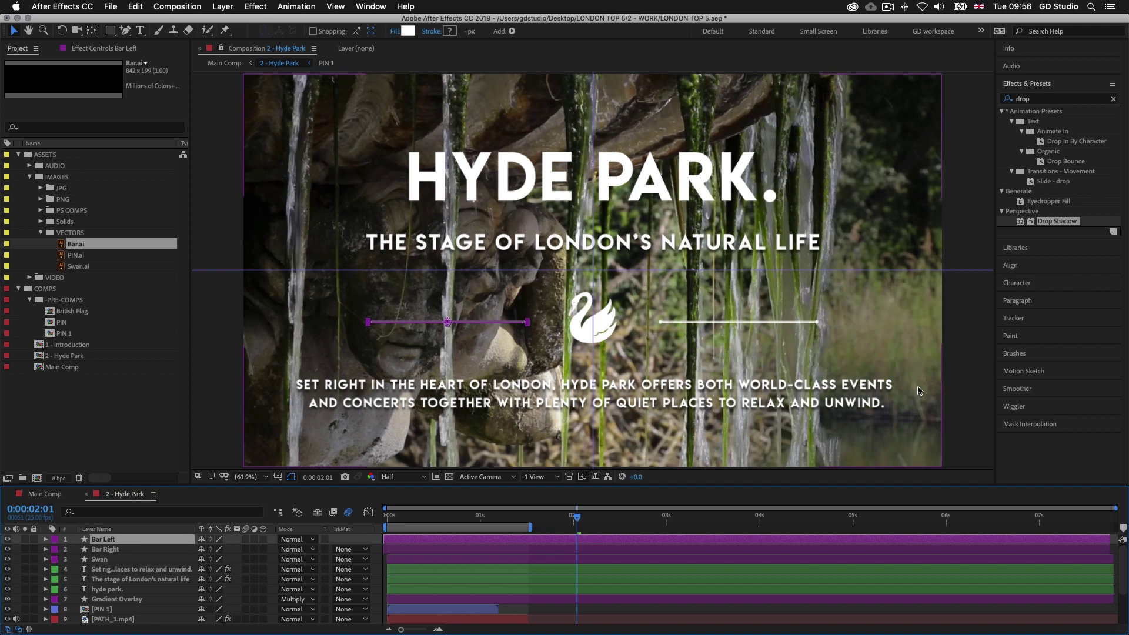
{"action": "left_click", "coordinate": [723, 261]}
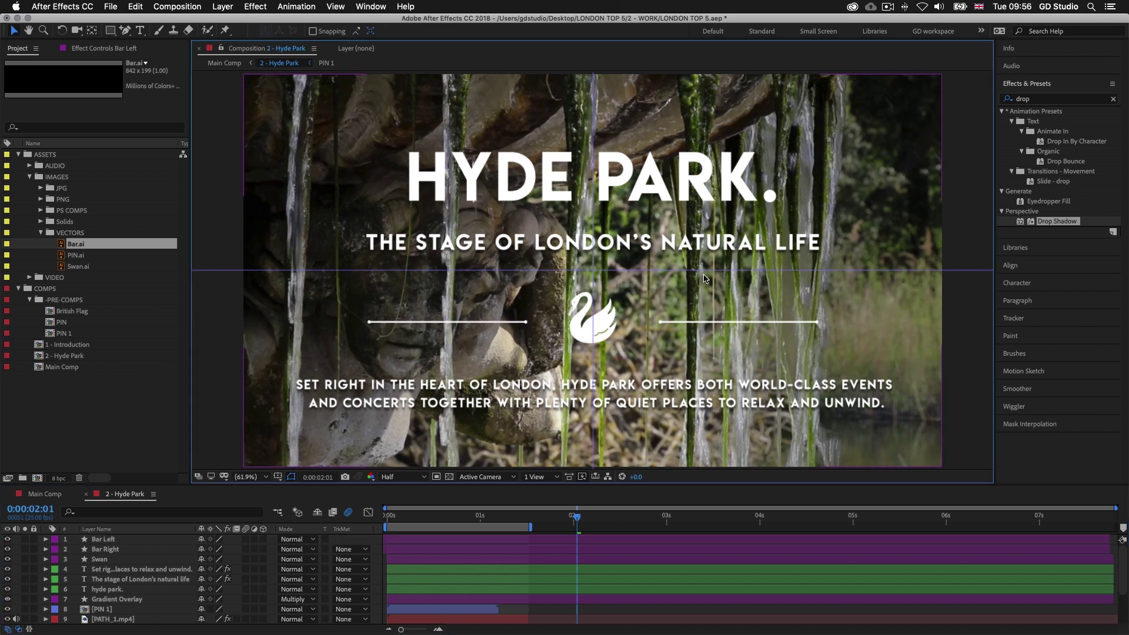
Step: Nudge the Hyde Park title slightly up to widen its gap from the subtitle
{"action": "left_click", "coordinate": [642, 387]}
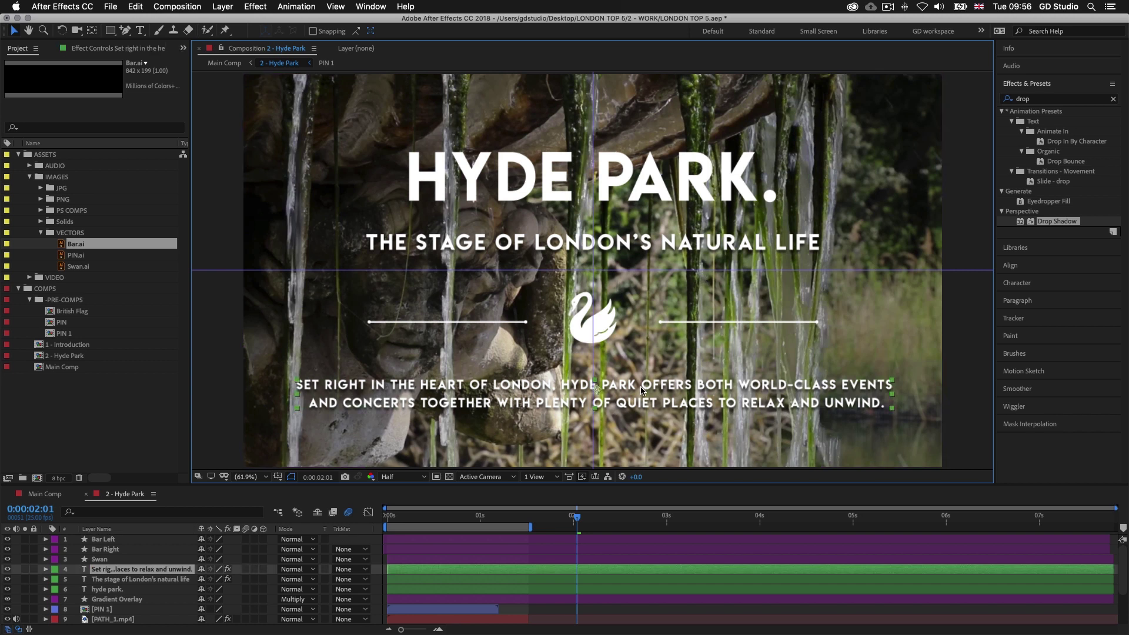
{"action": "left_click", "coordinate": [609, 179]}
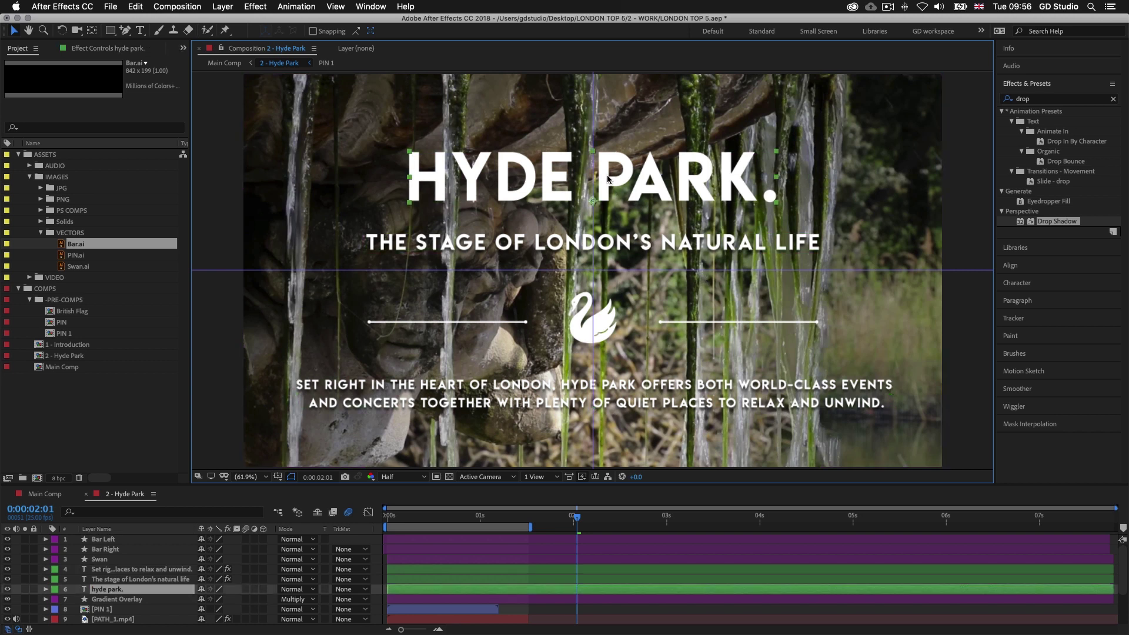
{"action": "key", "text": "shift+Up"}
{"action": "key", "text": "shift+Up"}
{"action": "key", "text": "Down"}
{"action": "key", "text": "Down"}
{"action": "key", "text": "Down"}
{"action": "key", "text": "Down"}
{"action": "key", "text": "Down"}
{"action": "key", "text": "Down"}
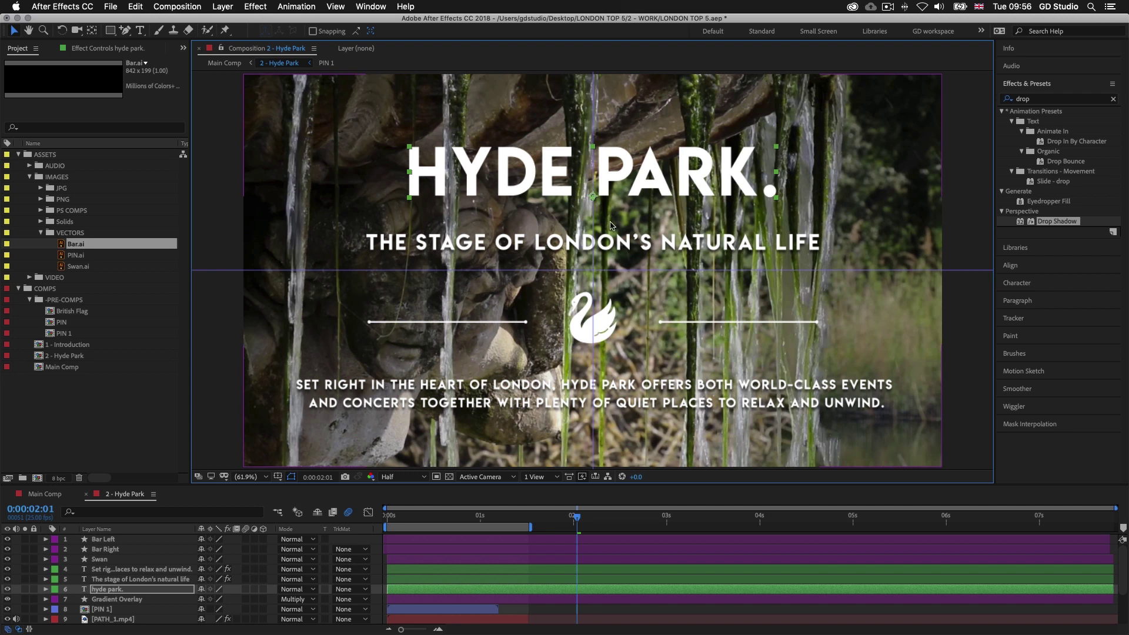
Step: Nudge the two-line description text up closer to the swan and bars
{"action": "left_click", "coordinate": [634, 410]}
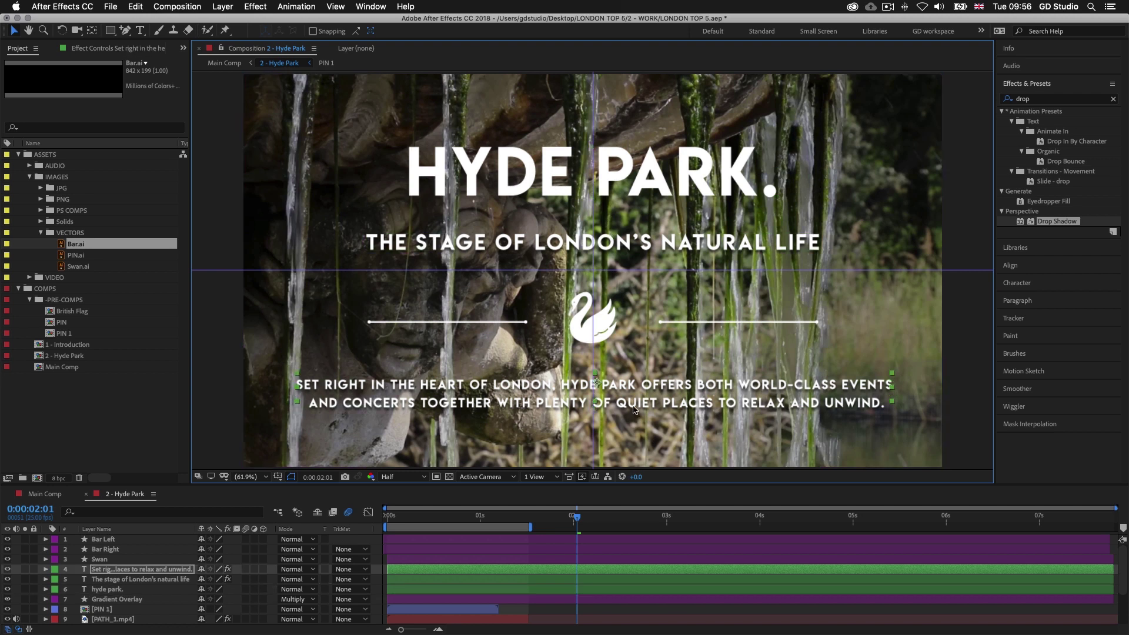
{"action": "key", "text": "shift+Up"}
{"action": "key", "text": "shift+Up"}
{"action": "key", "text": "Up"}
Step: Nudge the subtitle "The stage of London's natural life" up towards the title
{"action": "left_click", "coordinate": [609, 242]}
{"action": "key", "text": "shift+Up"}
{"action": "key", "text": "Up"}
{"action": "key", "text": "Up"}
{"action": "key", "text": "Up"}
{"action": "key", "text": "Up"}
{"action": "key", "text": "Up"}
{"action": "key", "text": "Up"}
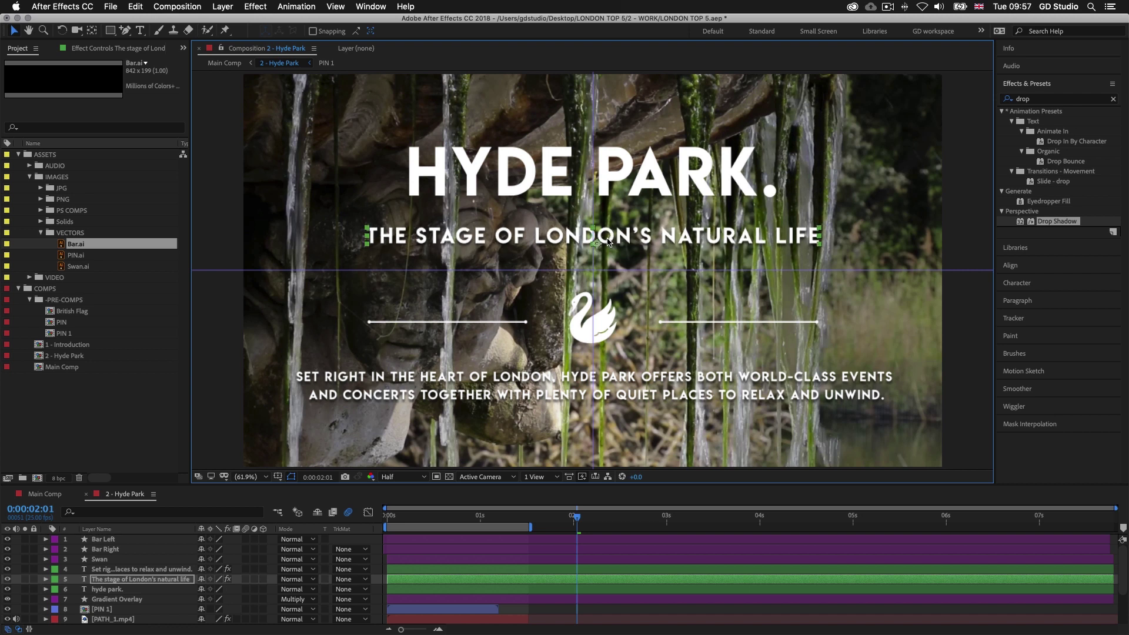
Step: Select the Bar Left, Swan and Bar Right graphics together and nudge them slightly up
{"action": "left_click", "coordinate": [514, 322]}
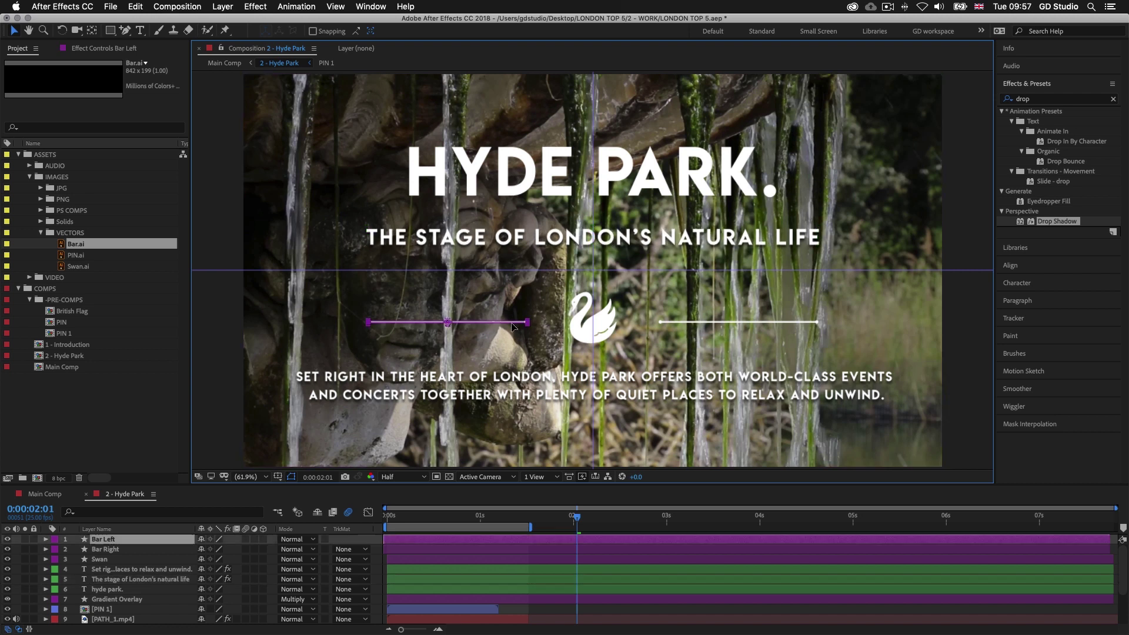
{"action": "left_click", "coordinate": [594, 321], "text": "shift"}
{"action": "left_click", "coordinate": [666, 327], "text": "shift"}
{"action": "key", "text": "shift+Up"}
{"action": "key", "text": "Up"}
{"action": "key", "text": "Up"}
{"action": "key", "text": "Up"}
{"action": "key", "text": "Up"}
{"action": "key", "text": "Up"}
{"action": "key", "text": "Up"}
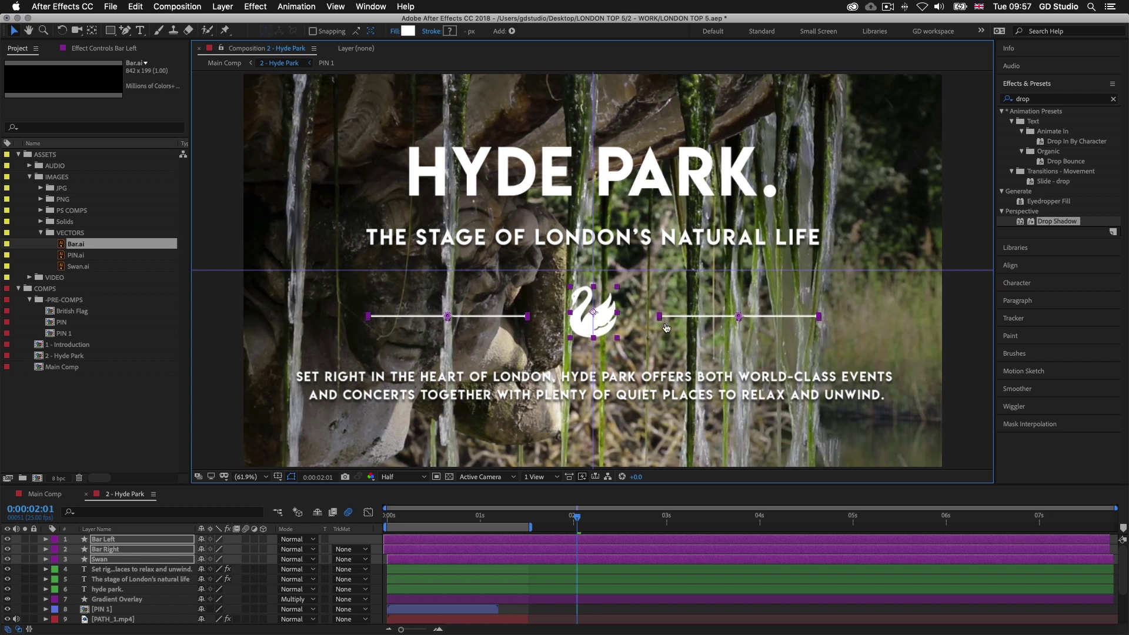
Step: Switch to Photoshop to compare the spacing with the Hyde Park design in Project Design.psd, and return to After Effects
{"action": "key", "text": "super+Tab"}
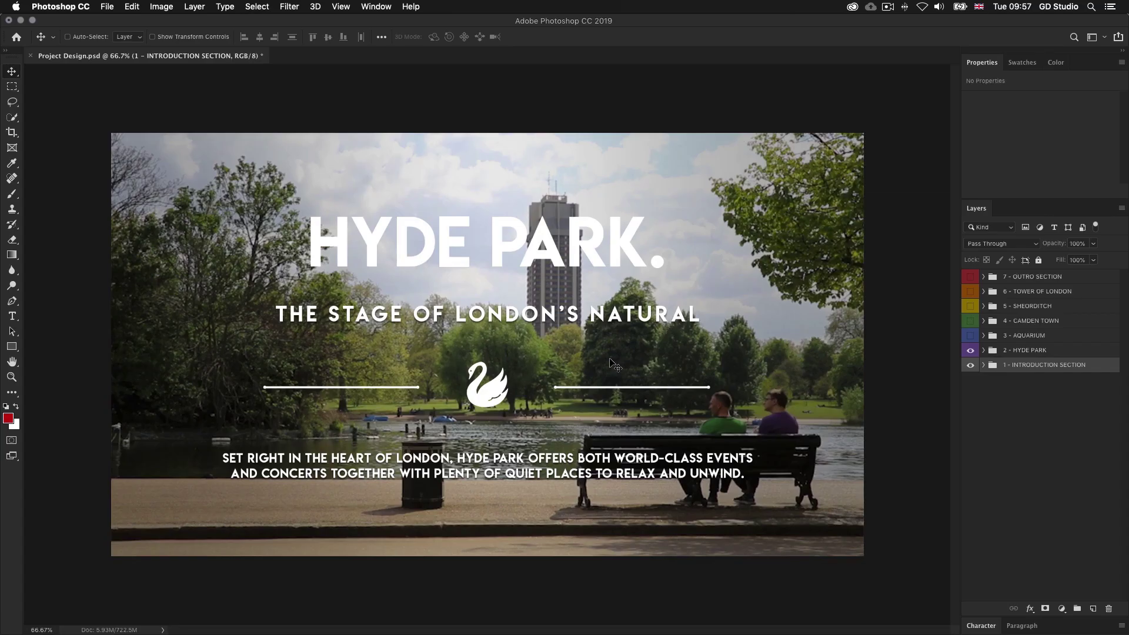
{"action": "key", "text": "super+Tab"}
{"action": "key", "text": "super+Tab"}
{"action": "key", "text": "super+Tab"}
Step: Nudge the description text slightly further up towards the swan and hide the composition guides
{"action": "left_click", "coordinate": [601, 383]}
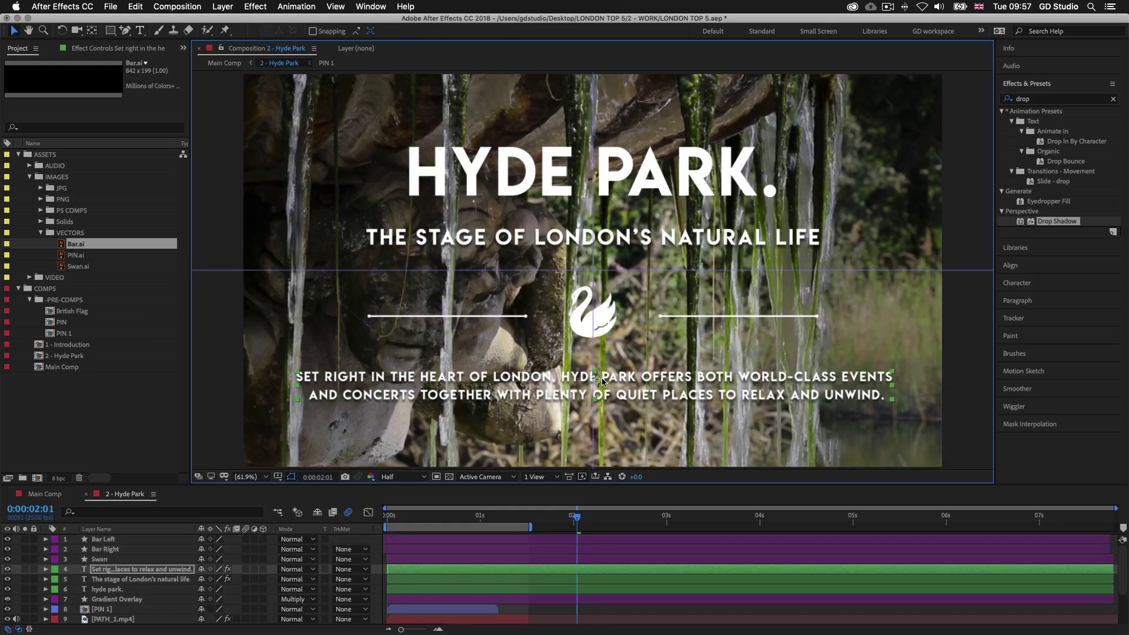
{"action": "key", "text": "Up"}
{"action": "key", "text": "Up"}
{"action": "key", "text": "Up"}
{"action": "key", "text": "Up"}
{"action": "key", "text": "Up"}
{"action": "key", "text": "Up"}
{"action": "key", "text": "Up"}
{"action": "key", "text": "Up"}
{"action": "key", "text": "Up"}
{"action": "key", "text": "Up"}
{"action": "key", "text": "super+semicolon"}
{"action": "left_click", "coordinate": [595, 312]}
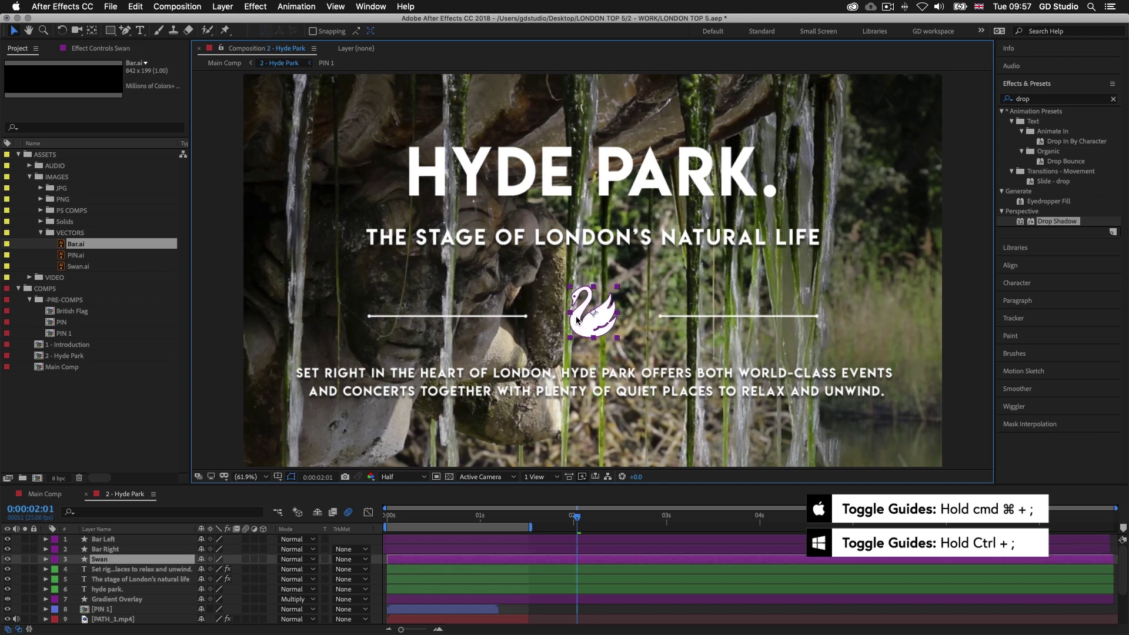
Step: Select the Swan, Bar Left and Bar Right graphics together and nudge them up towards the subtitle
{"action": "left_click", "coordinate": [491, 318], "text": "shift"}
{"action": "left_click", "coordinate": [712, 318], "text": "shift"}
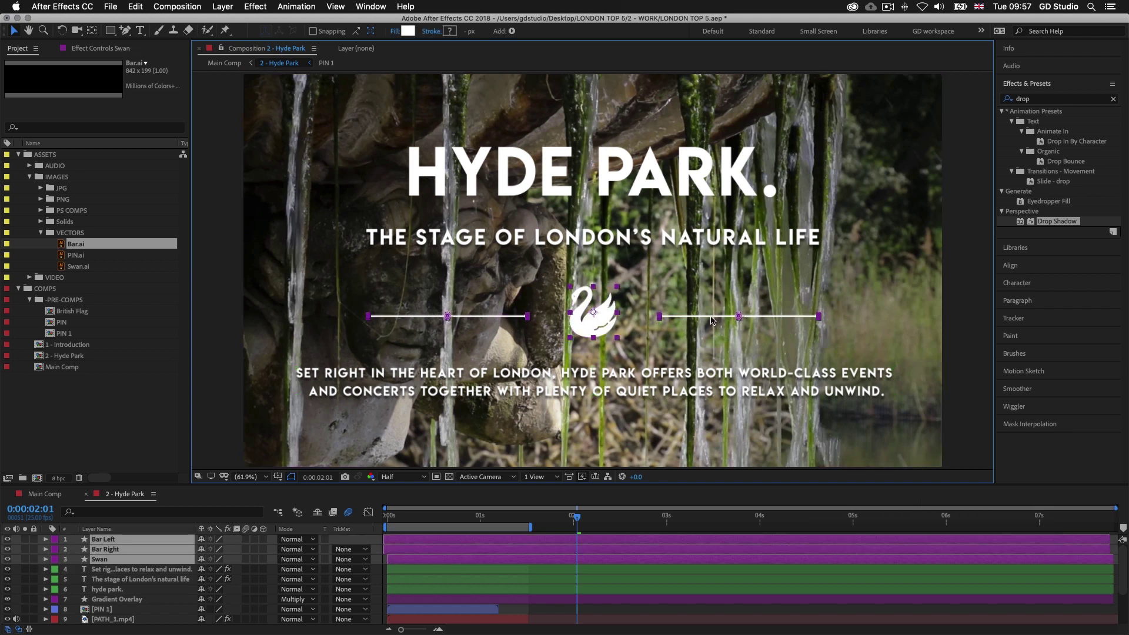
{"action": "key", "text": "Up"}
{"action": "key", "text": "Up"}
{"action": "key", "text": "Up"}
{"action": "key", "text": "Up"}
{"action": "key", "text": "Up"}
{"action": "key", "text": "Up"}
{"action": "key", "text": "Up"}
{"action": "key", "text": "Up"}
{"action": "key", "text": "Up"}
{"action": "key", "text": "Up"}
{"action": "key", "text": "Up"}
{"action": "key", "text": "Up"}
{"action": "key", "text": "Up"}
{"action": "key", "text": "Up"}
{"action": "key", "text": "Up"}
{"action": "key", "text": "Up"}
{"action": "key", "text": "Up"}
{"action": "key", "text": "Up"}
{"action": "key", "text": "Up"}
{"action": "key", "text": "Up"}
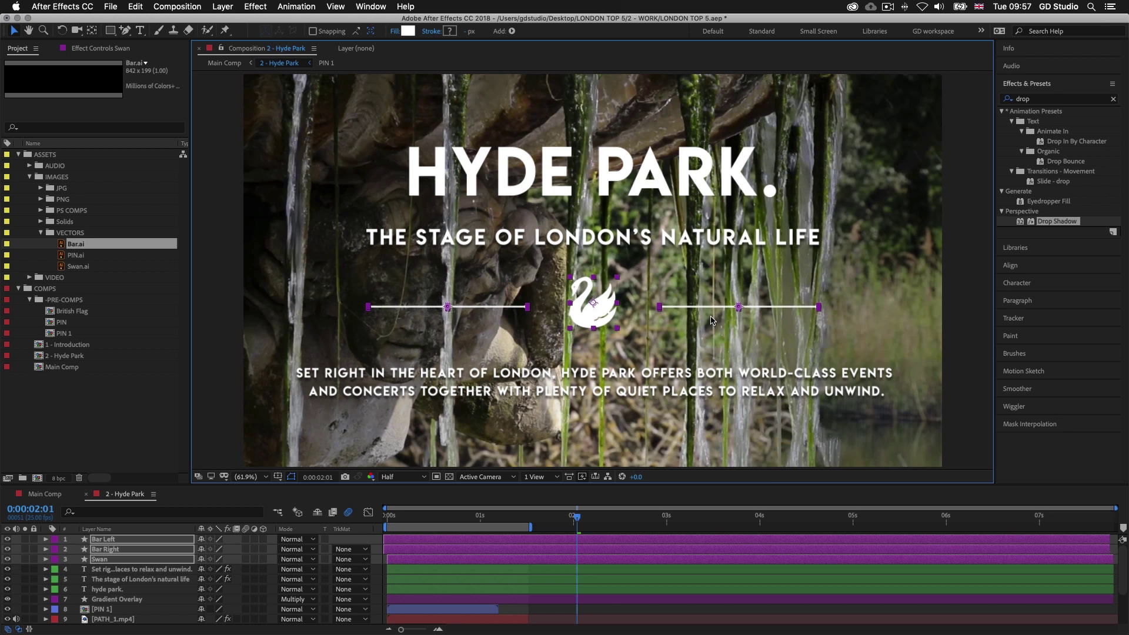
{"action": "key", "text": "super+shift+a"}
Step: Nudge only the Swan graphic slightly down between the two bars and deselect it
{"action": "left_click", "coordinate": [610, 307]}
{"action": "key", "text": "Down"}
{"action": "key", "text": "Down"}
{"action": "key", "text": "Down"}
{"action": "key", "text": "Down"}
{"action": "key", "text": "Down"}
{"action": "key", "text": "Down"}
{"action": "key", "text": "Down"}
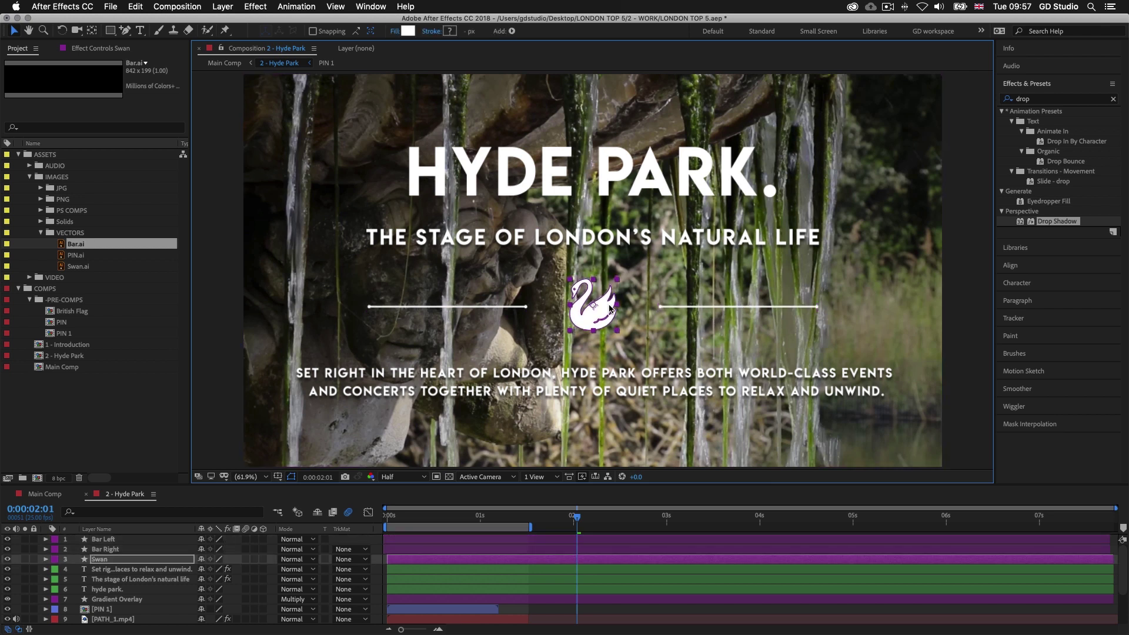
{"action": "key", "text": "super+shift+a"}
Step: Trim the start of the two bars, Swan and three text layers to 0:00:01:06 and deselect them
{"action": "left_click_drag", "start_coordinate": [581, 519], "coordinate": [502, 522]}
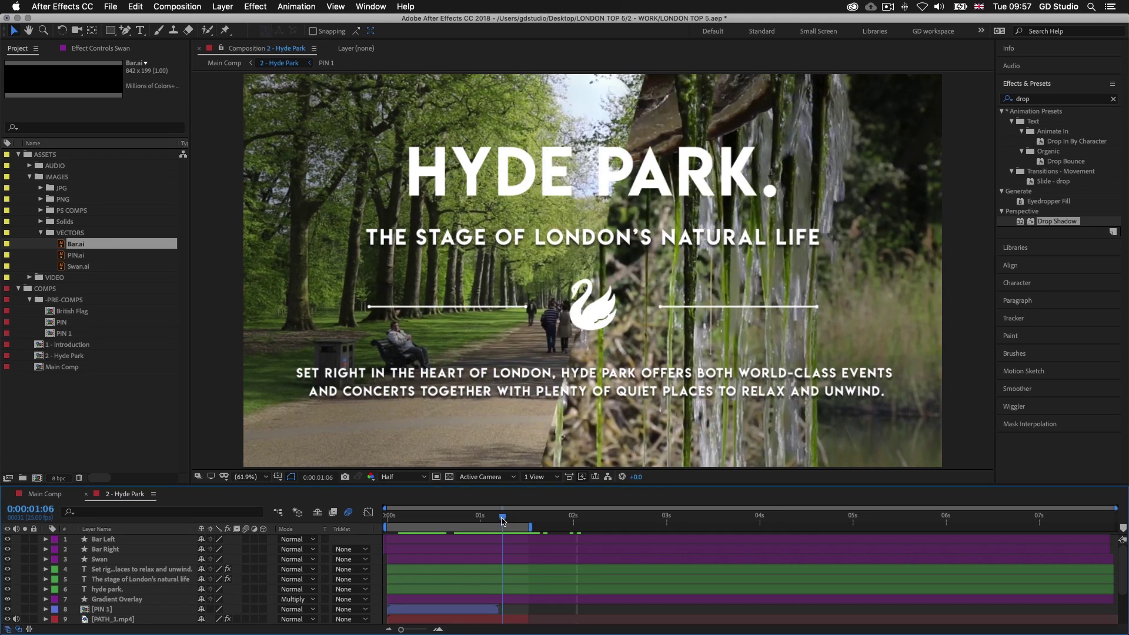
{"action": "left_click", "coordinate": [527, 540]}
{"action": "left_click", "coordinate": [522, 589], "text": "shift"}
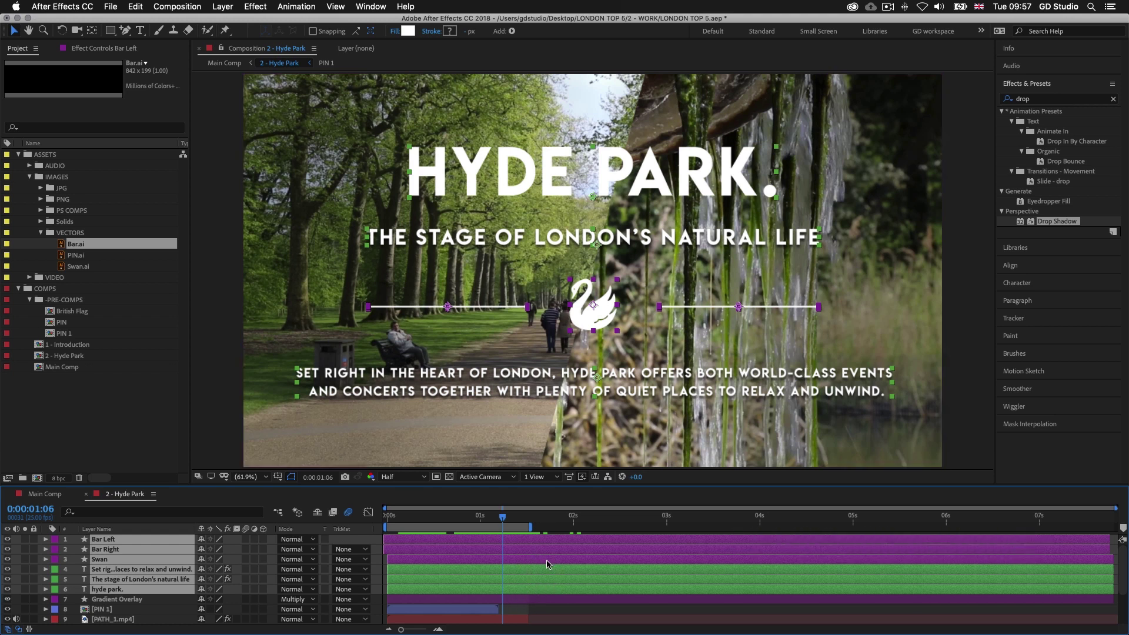
{"action": "key", "text": "alt+bracketleft"}
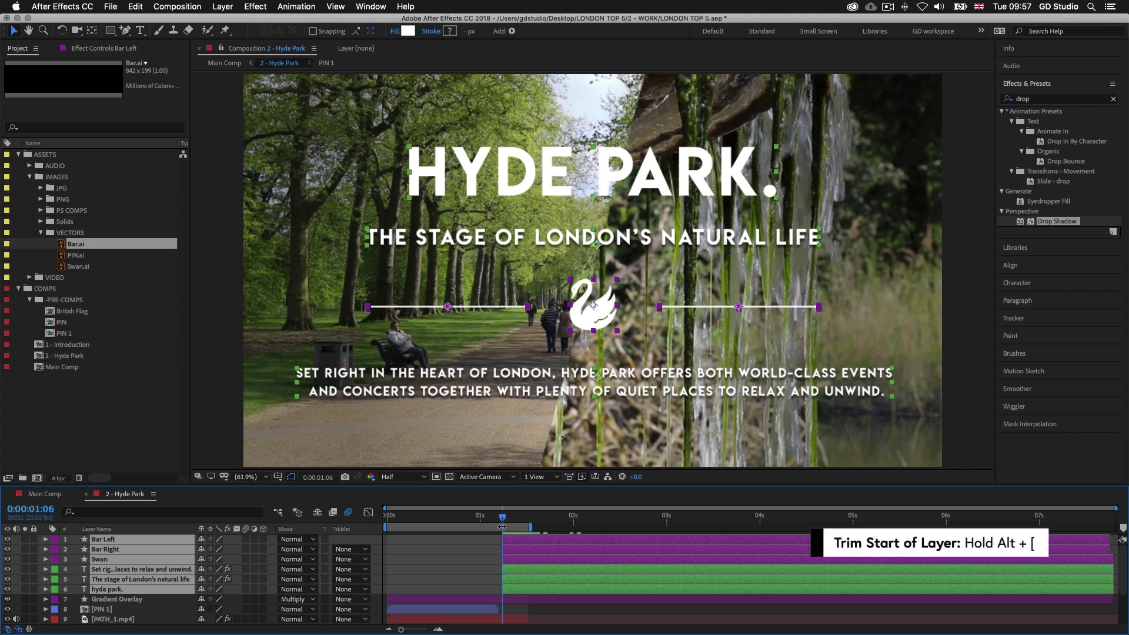
{"action": "mouse_move", "coordinate": [503, 520]}
{"action": "left_mouse_down"}
{"action": "mouse_move", "coordinate": [492, 520]}
{"action": "mouse_move", "coordinate": [506, 521]}
{"action": "left_mouse_up"}
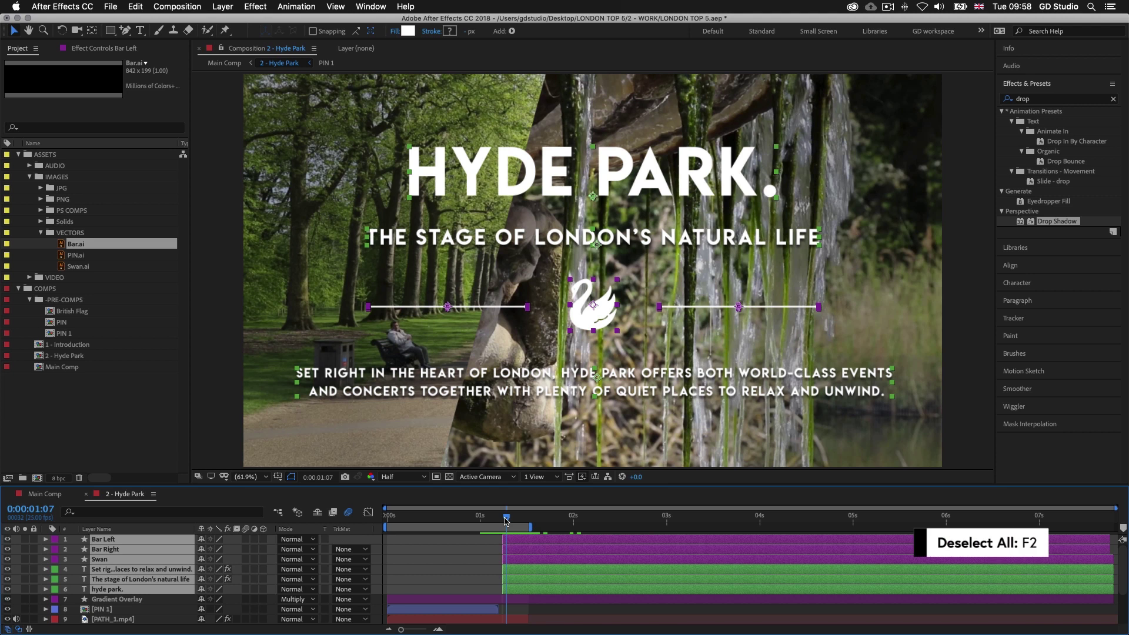
{"action": "key", "text": "F2"}
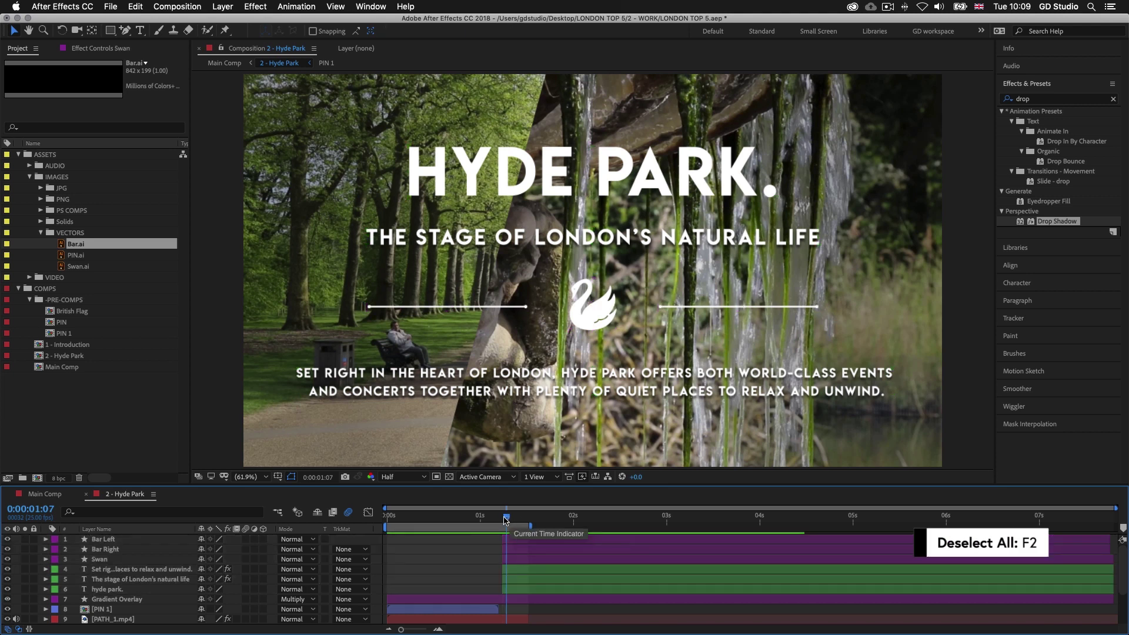
Step: Add opacity keyframes at 0:00:01:06 to the Swan and the three text layers, and enlarge the timeline area
{"action": "left_click", "coordinate": [513, 559]}
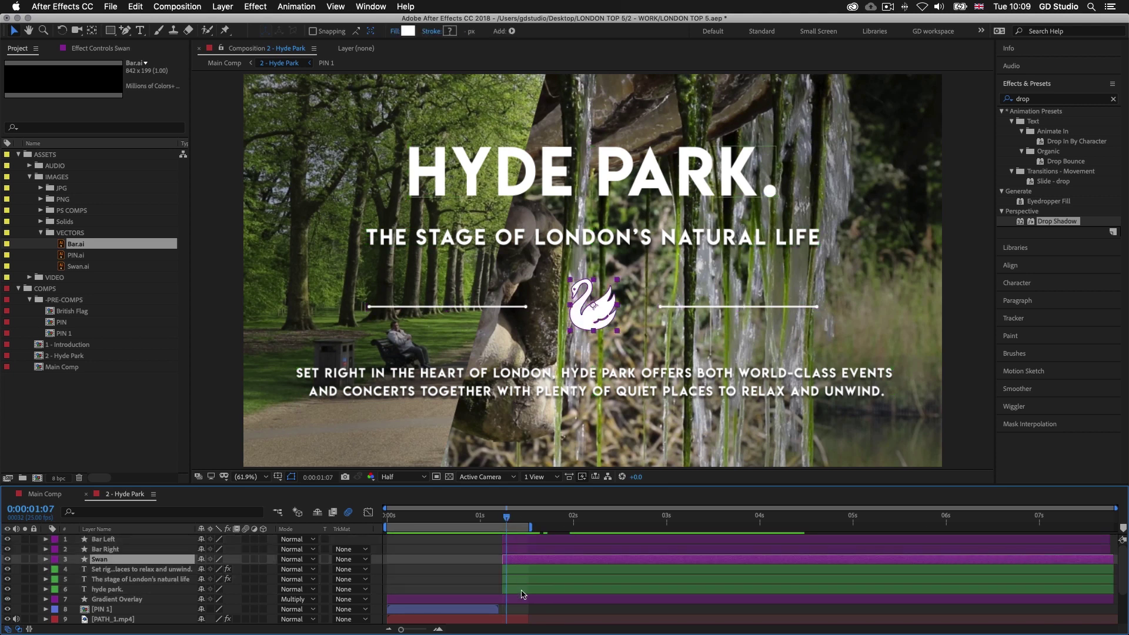
{"action": "left_click", "coordinate": [516, 589], "text": "shift"}
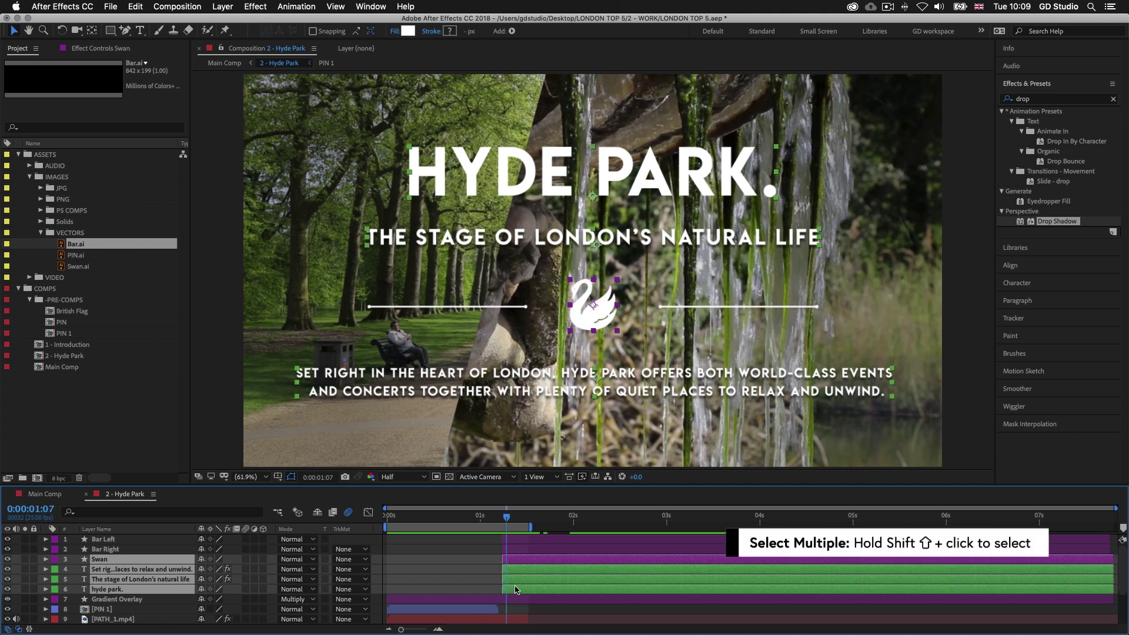
{"action": "key", "text": "t"}
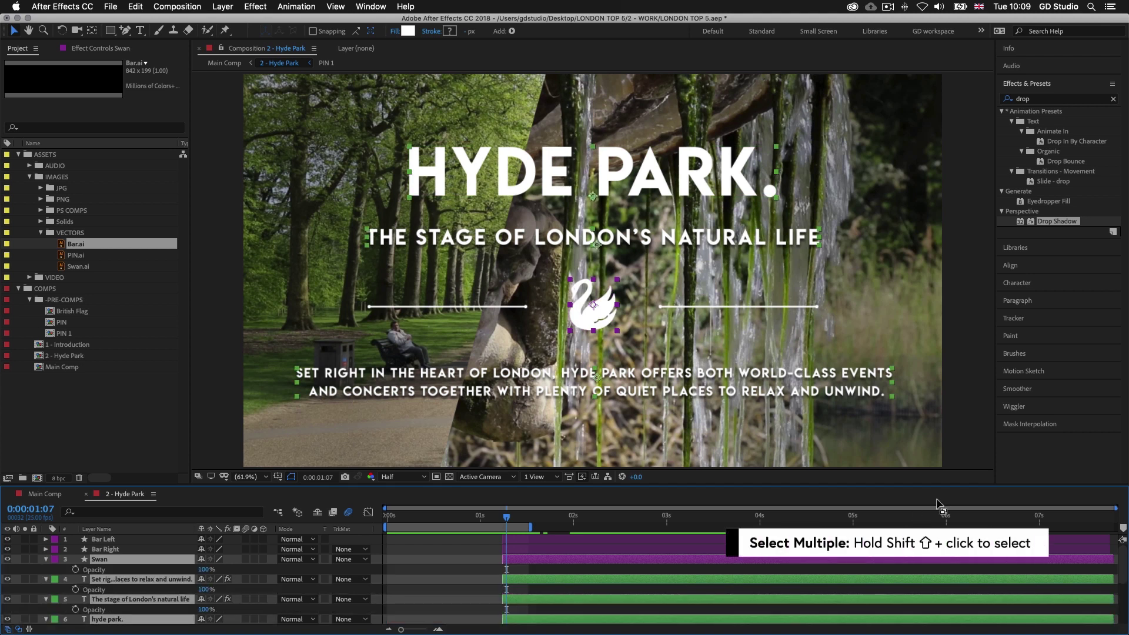
{"action": "left_click_drag", "start_coordinate": [924, 485], "coordinate": [926, 447]}
{"action": "left_click_drag", "start_coordinate": [509, 481], "coordinate": [503, 481]}
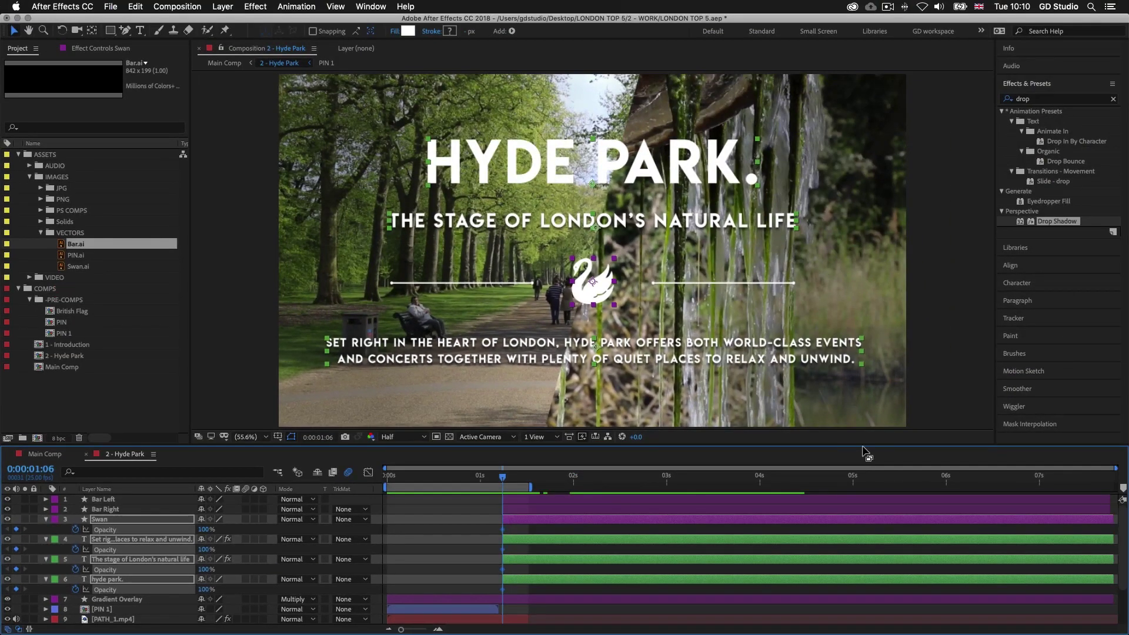
{"action": "left_click_drag", "start_coordinate": [864, 446], "coordinate": [864, 436]}
Step: Fade in the Swan and three text layers with opacity keyframes of 0% at 0:00:01:06 and 100% at 0:00:01:14
{"action": "left_click_drag", "start_coordinate": [502, 469], "coordinate": [534, 471]}
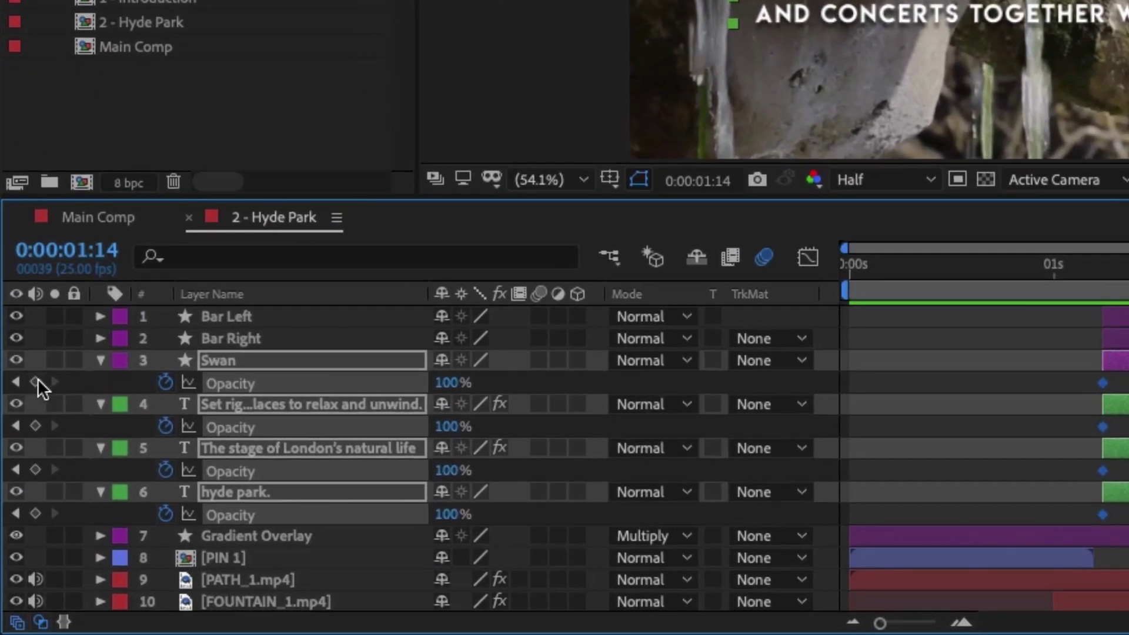
{"action": "left_click", "coordinate": [35, 383]}
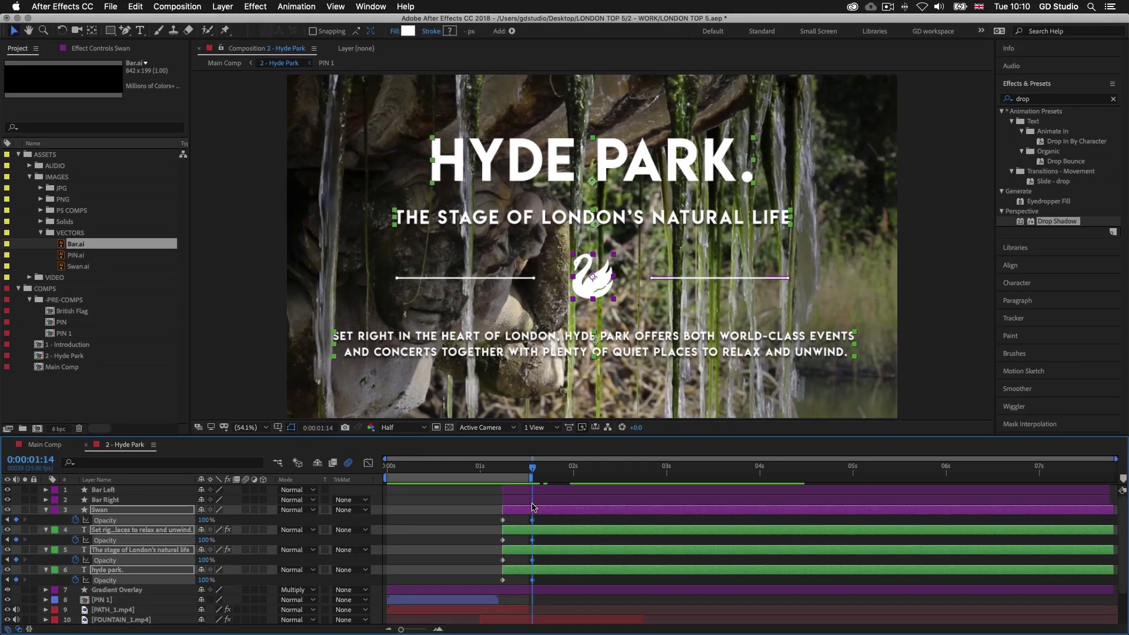
{"action": "left_click_drag", "start_coordinate": [533, 470], "coordinate": [510, 473]}
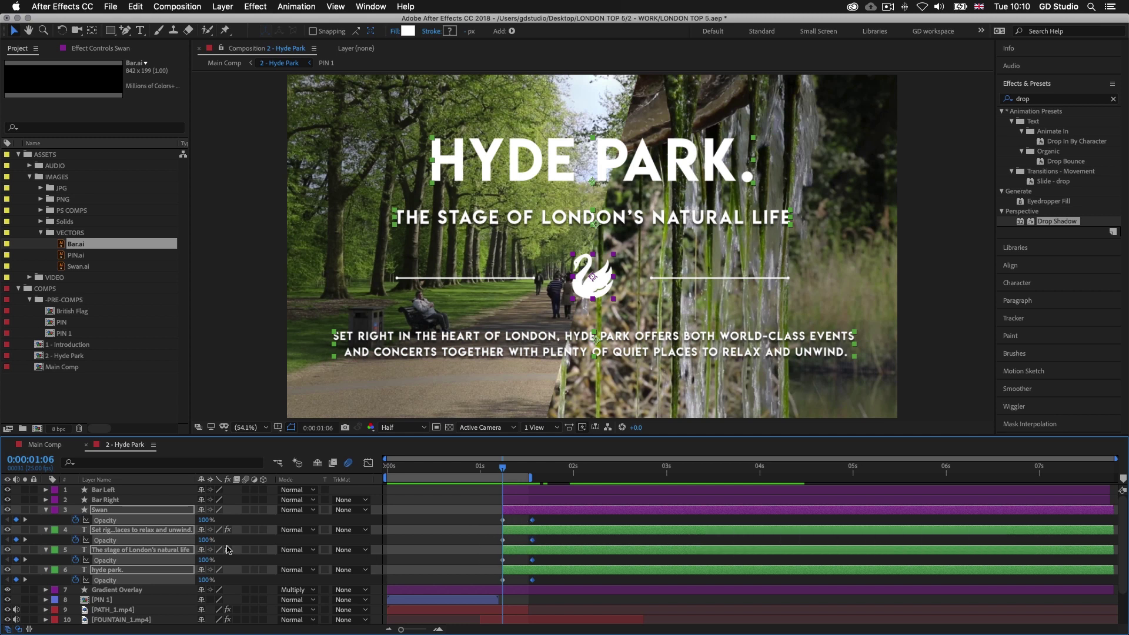
{"action": "left_click_drag", "start_coordinate": [205, 522], "coordinate": [96, 517]}
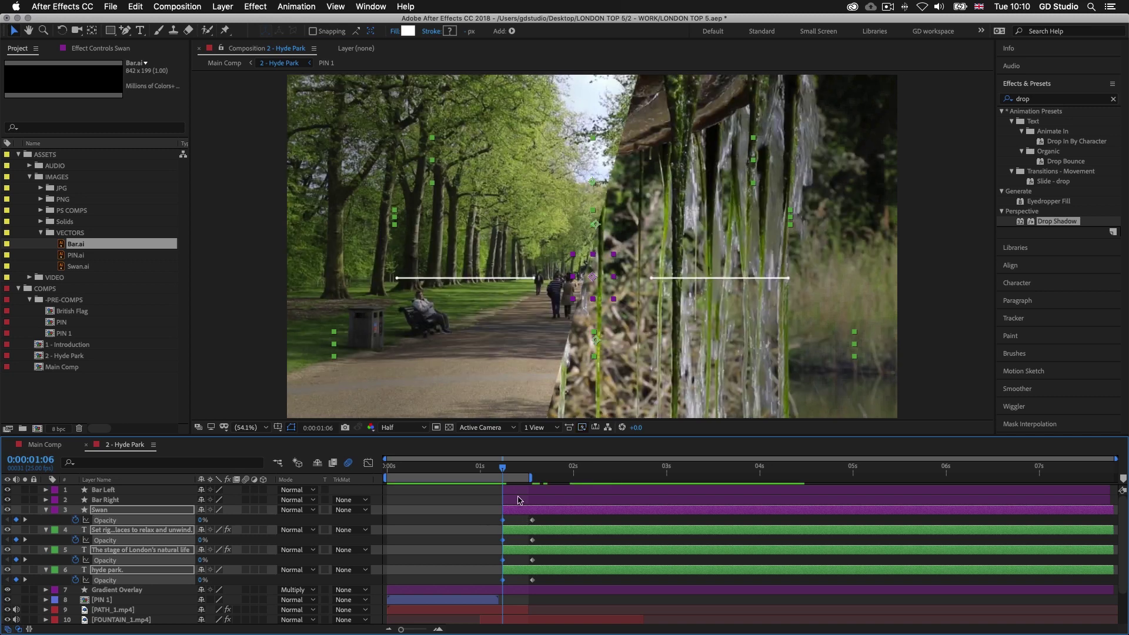
{"action": "left_click_drag", "start_coordinate": [504, 470], "coordinate": [535, 472]}
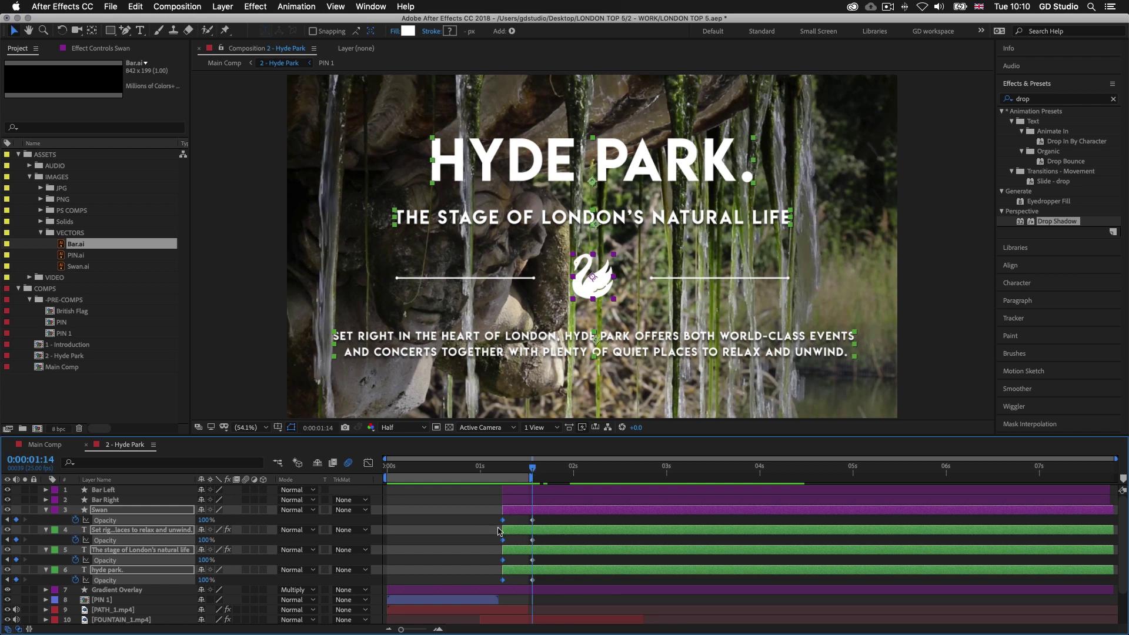
{"action": "left_click", "coordinate": [604, 544]}
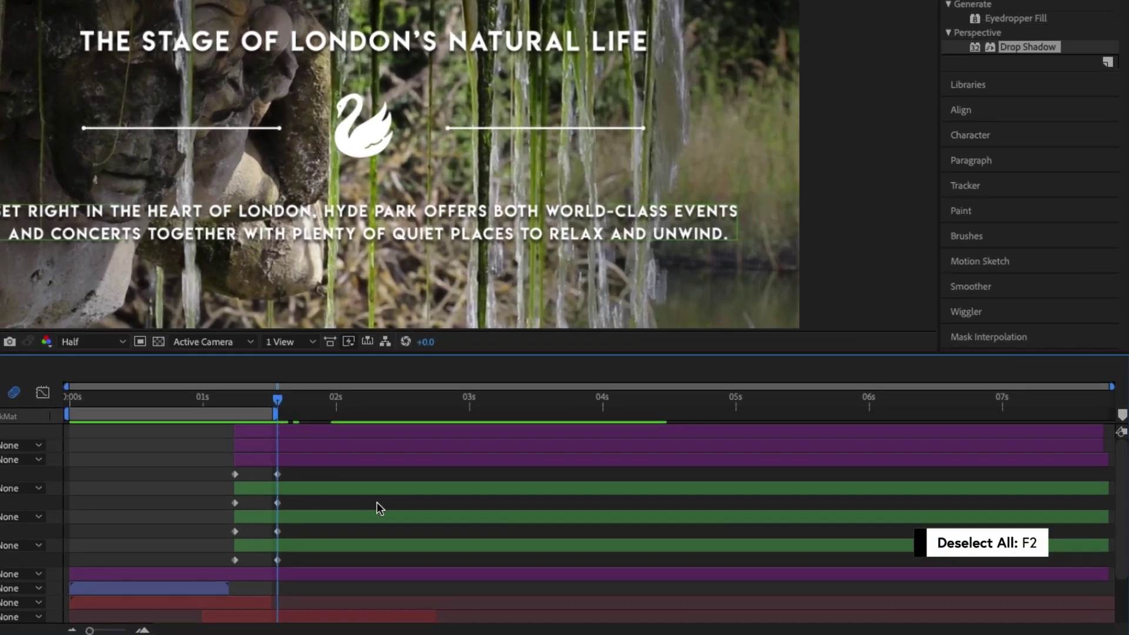
Step: Stagger the fade-ins by shifting the subtitle layer to start at 0:00:01:14 and the description and Swan layers at about 0:00:03:13
{"action": "left_click", "coordinate": [311, 517]}
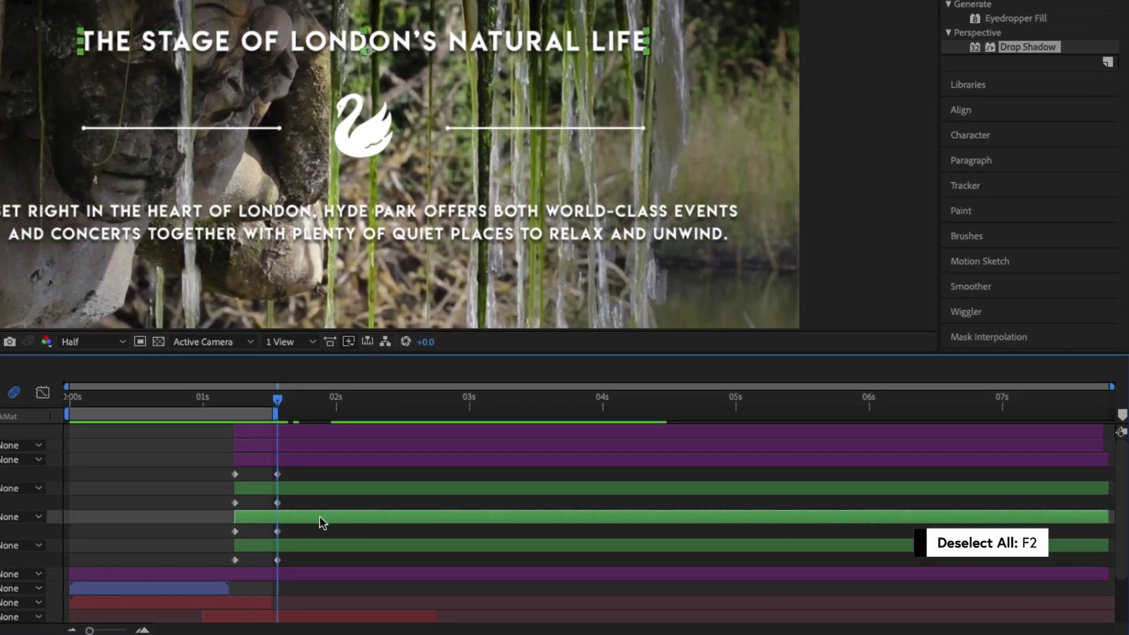
{"action": "left_click_drag", "start_coordinate": [295, 522], "coordinate": [338, 522]}
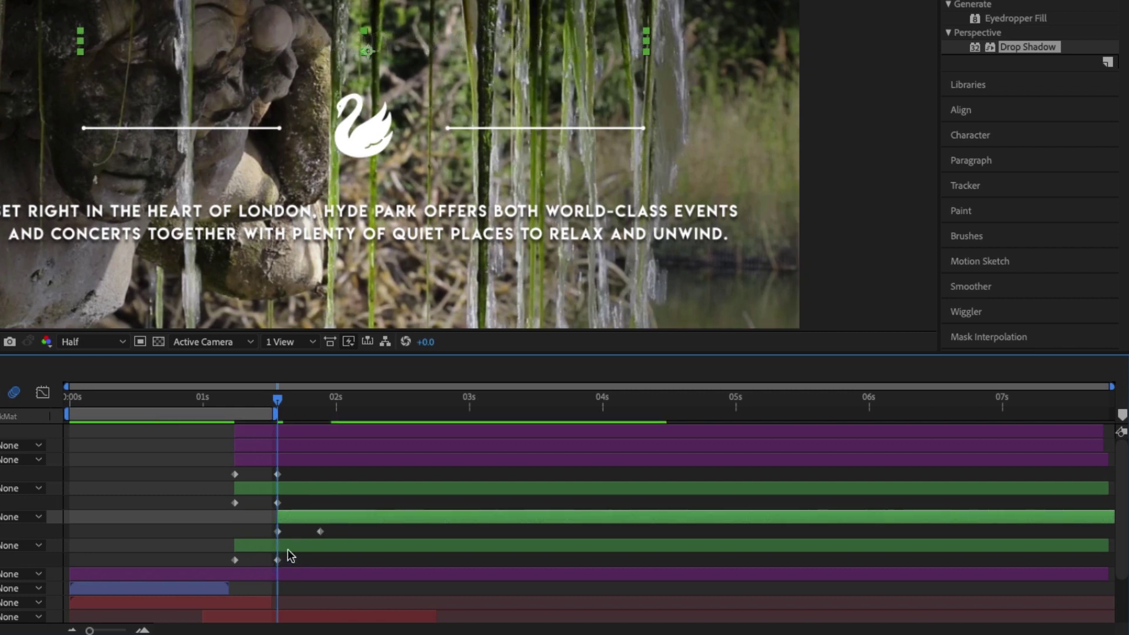
{"action": "left_click", "coordinate": [294, 494]}
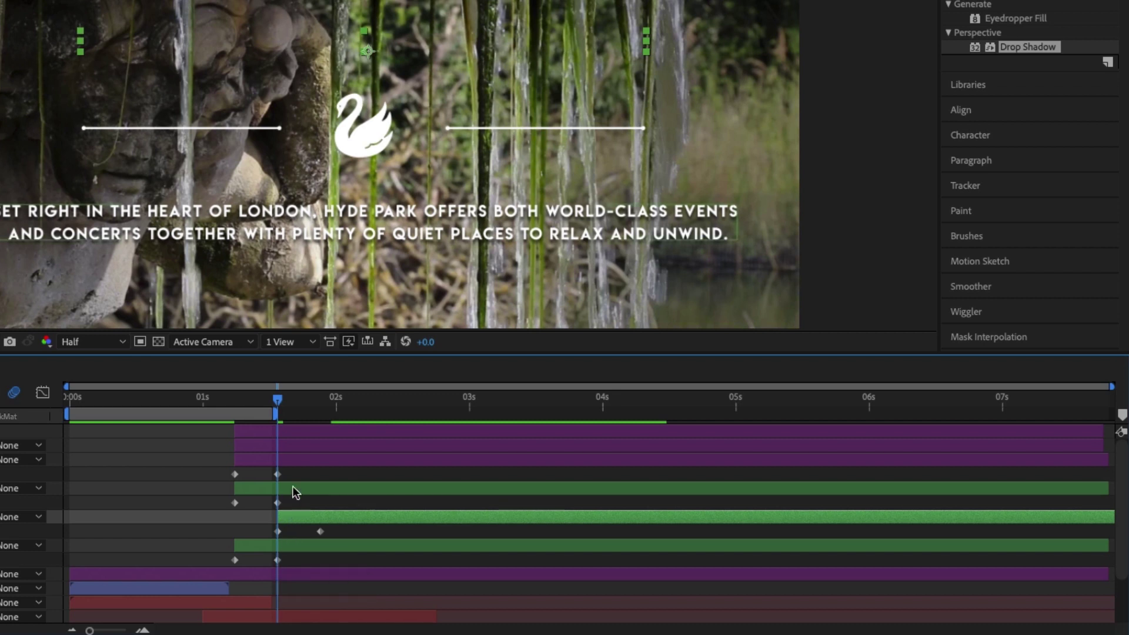
{"action": "left_click", "coordinate": [295, 493]}
{"action": "left_click_drag", "start_coordinate": [294, 493], "coordinate": [494, 493]}
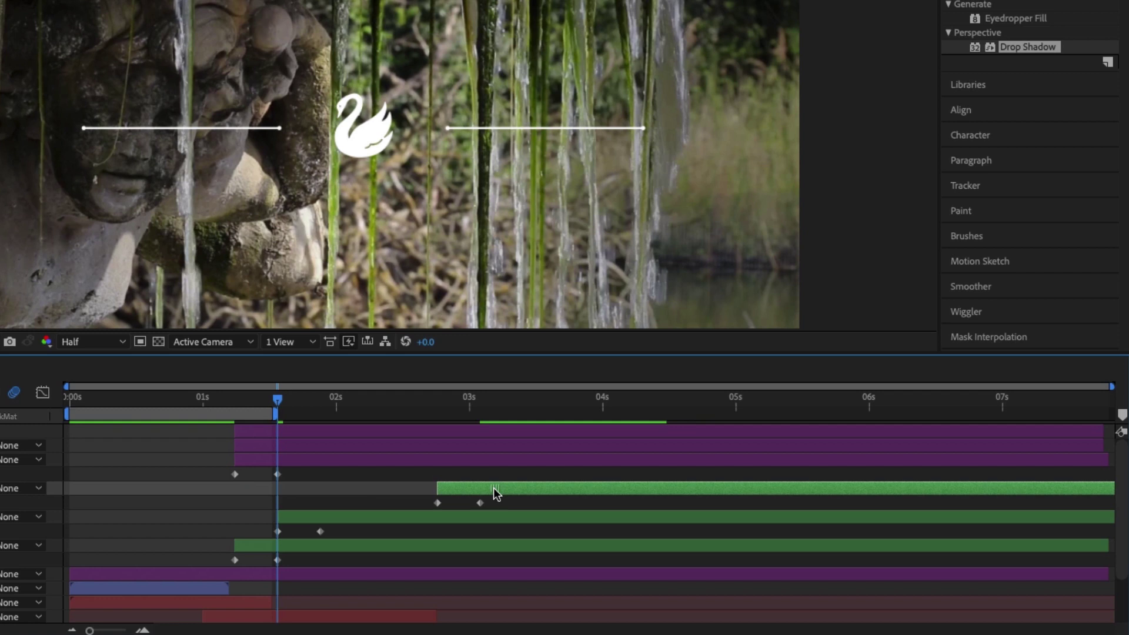
{"action": "left_click", "coordinate": [376, 463]}
{"action": "left_click_drag", "start_coordinate": [292, 464], "coordinate": [597, 464]}
{"action": "left_click_drag", "start_coordinate": [534, 488], "coordinate": [622, 491]}
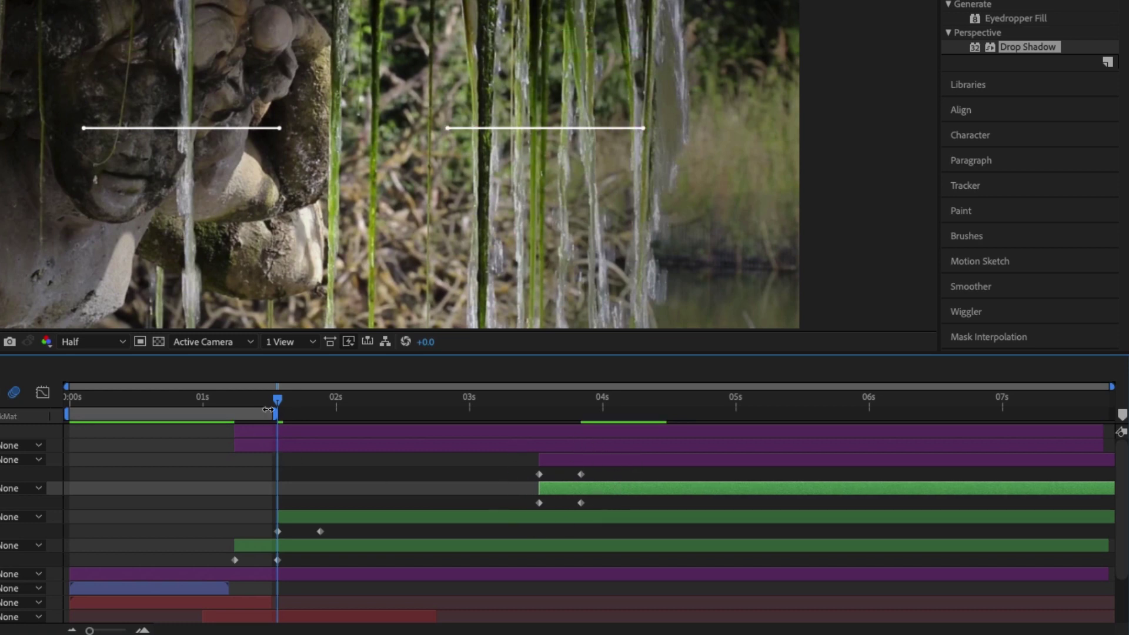
Step: Move Bar Left and Bar Right below the description in the layer stack and shift both to start at the subtitle's last keyframe
{"action": "left_click", "coordinate": [296, 432]}
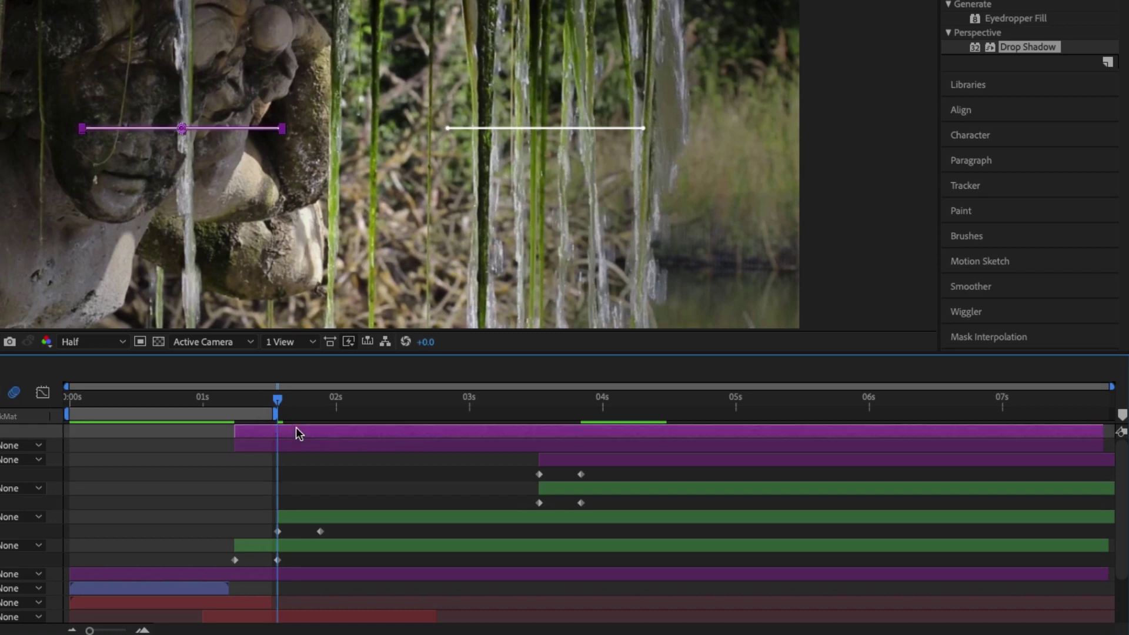
{"action": "left_click", "coordinate": [295, 446]}
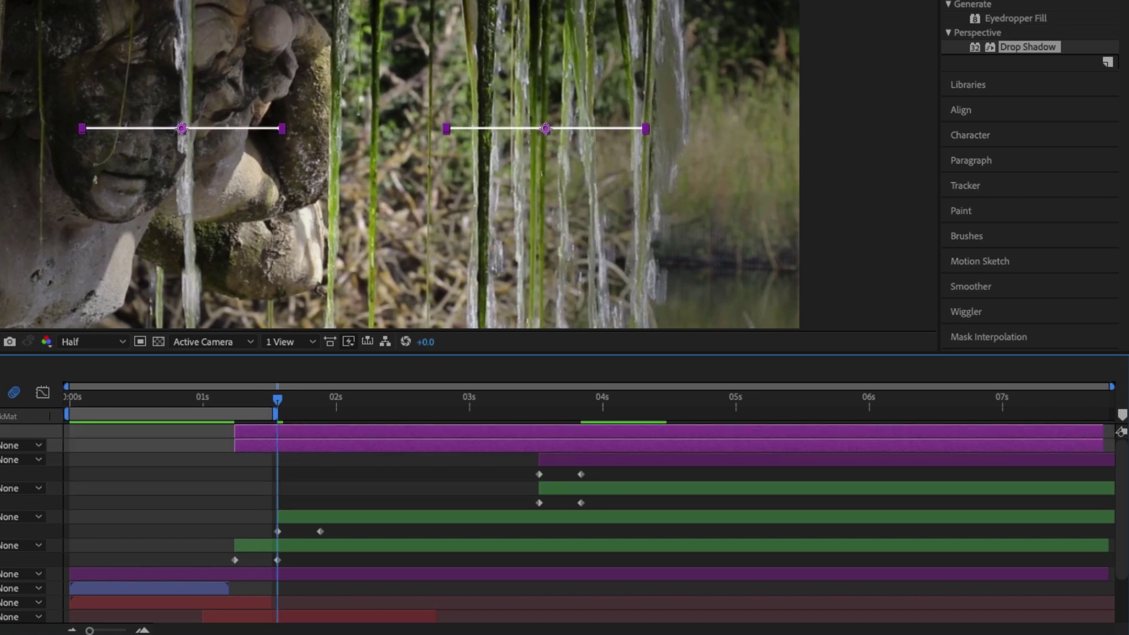
{"action": "key", "text": "ctrl+["}
{"action": "key", "text": "ctrl+["}
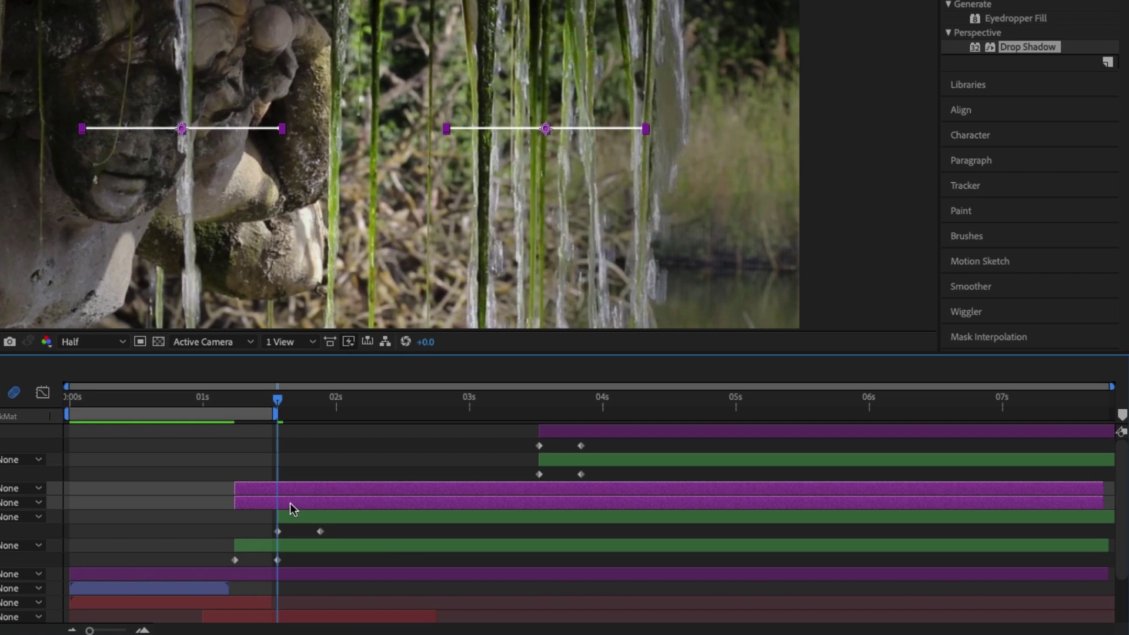
{"action": "left_click_drag", "start_coordinate": [291, 509], "coordinate": [377, 510]}
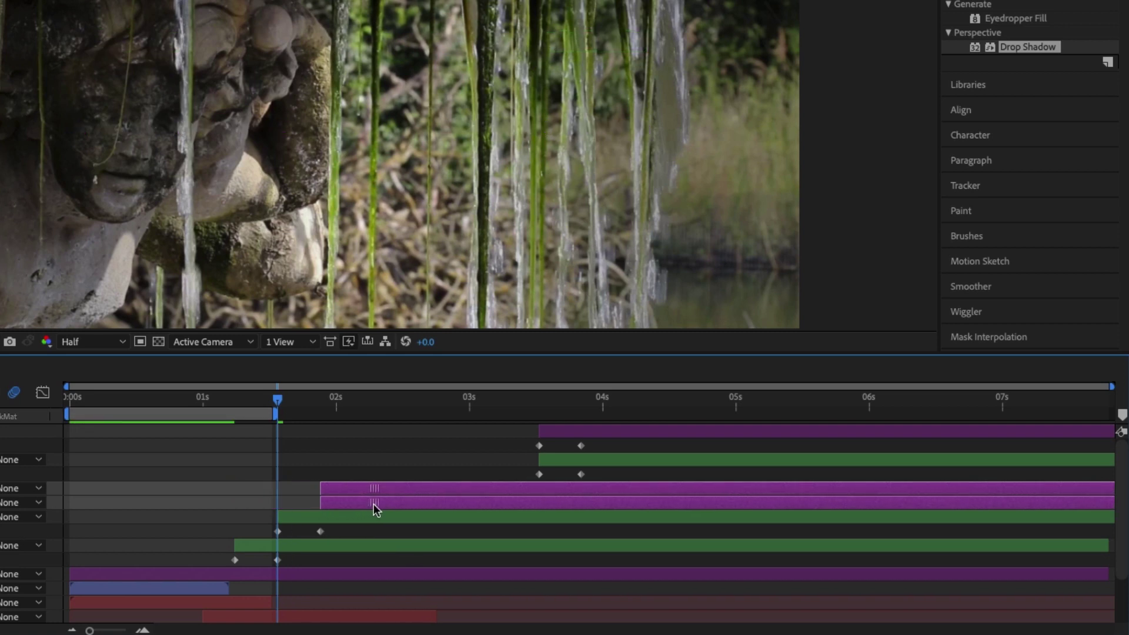
Step: Preview the staggered fade-ins of the title, subtitle and bars, checking the timing from about 0:00:01:06
{"action": "left_click_drag", "start_coordinate": [277, 404], "coordinate": [227, 403]}
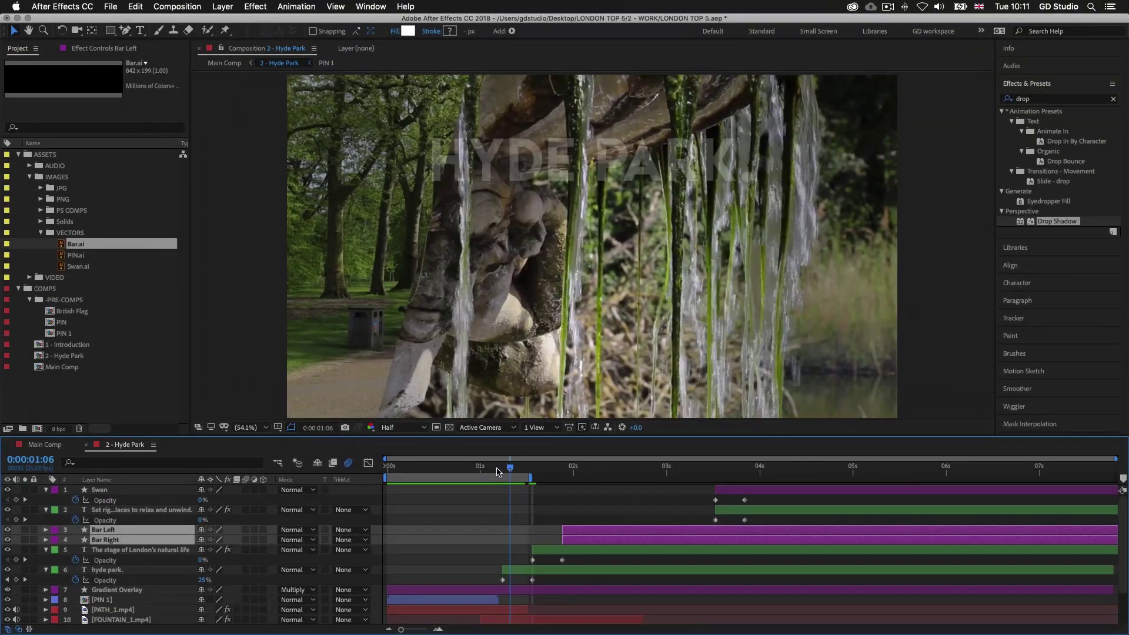
{"action": "left_click_drag", "start_coordinate": [497, 471], "coordinate": [534, 474]}
{"action": "key", "text": "space"}
{"action": "key", "text": "space"}
{"action": "key", "text": "space"}
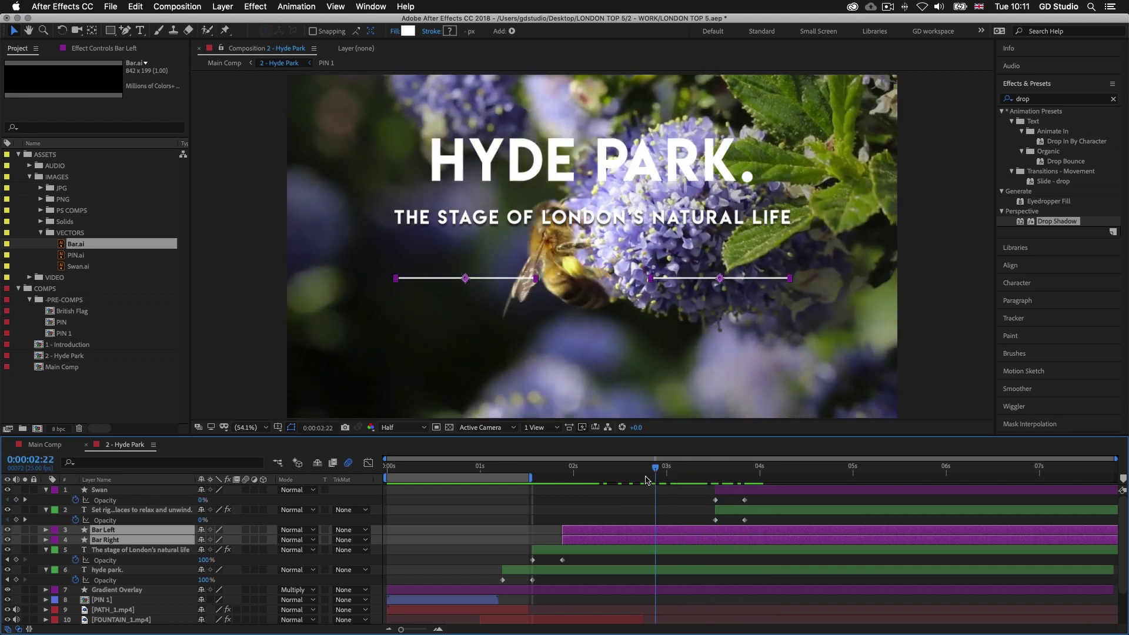
{"action": "left_click_drag", "start_coordinate": [724, 469], "coordinate": [575, 478]}
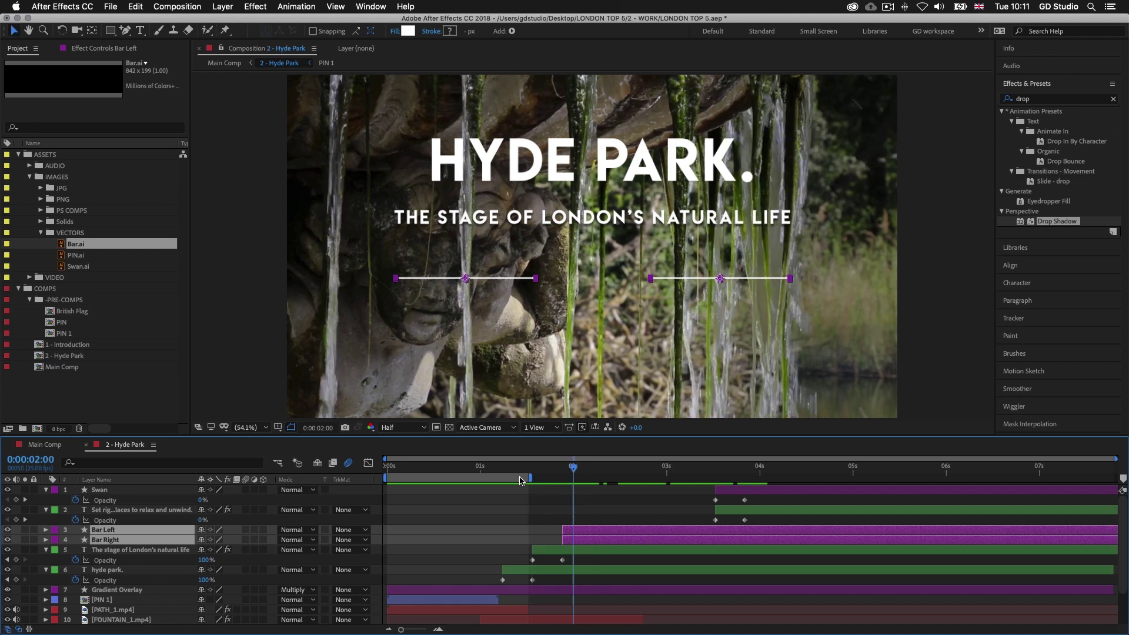
{"action": "left_click", "coordinate": [503, 471]}
{"action": "left_click_drag", "start_coordinate": [503, 470], "coordinate": [535, 474]}
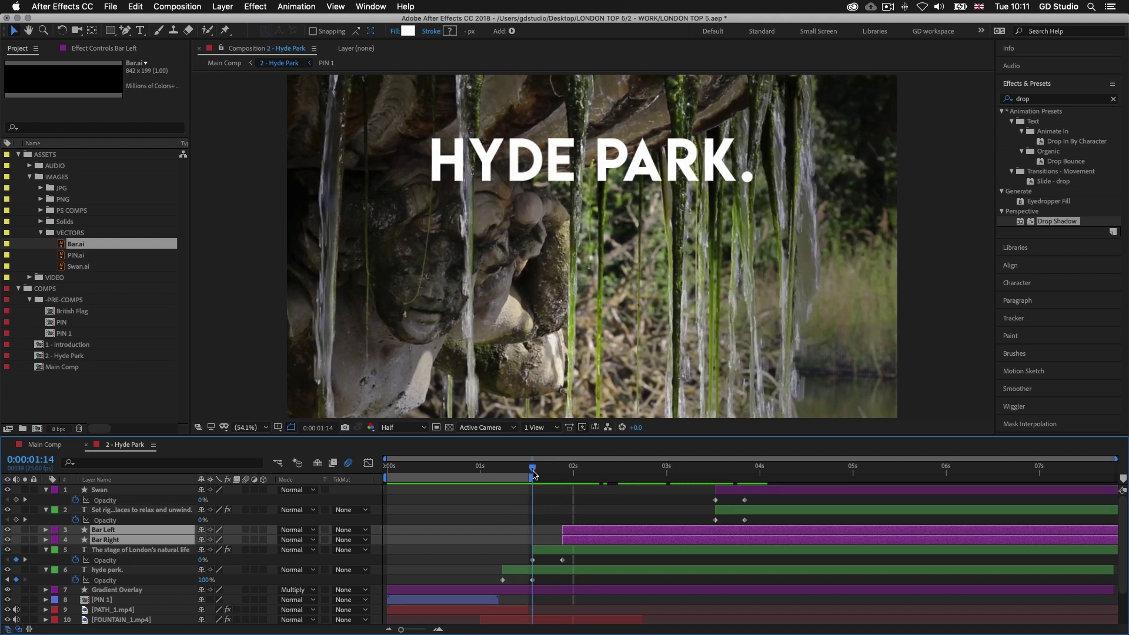
Step: Try moving the "hyde park." title's anchor point with the Pan Behind tool and put it back in its original place
{"action": "left_click", "coordinate": [548, 571]}
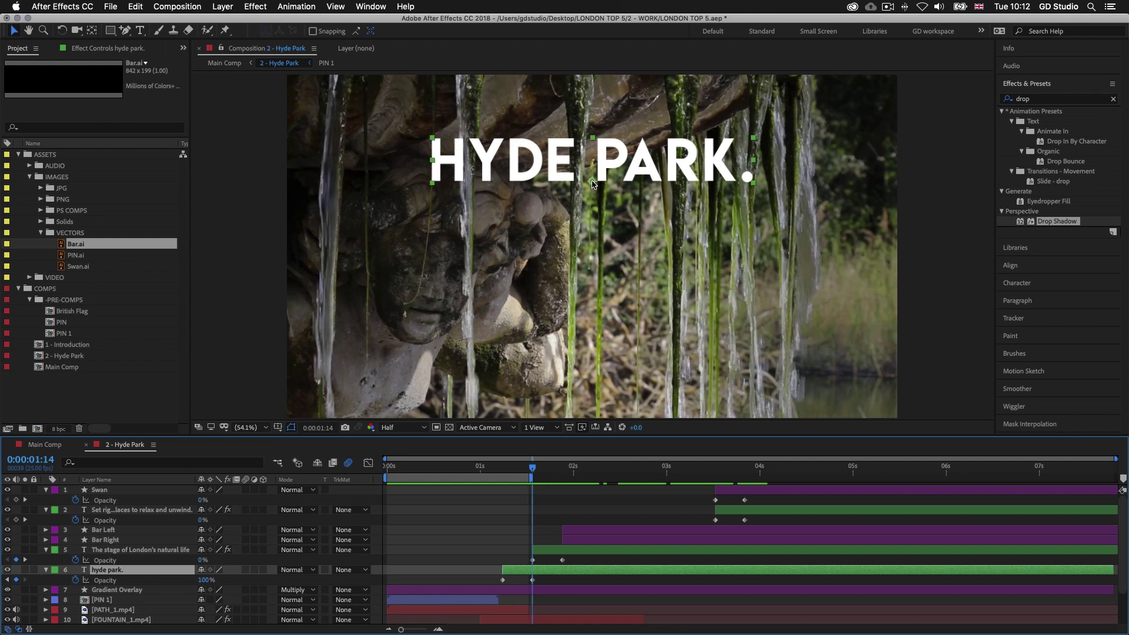
{"action": "left_click", "coordinate": [92, 31]}
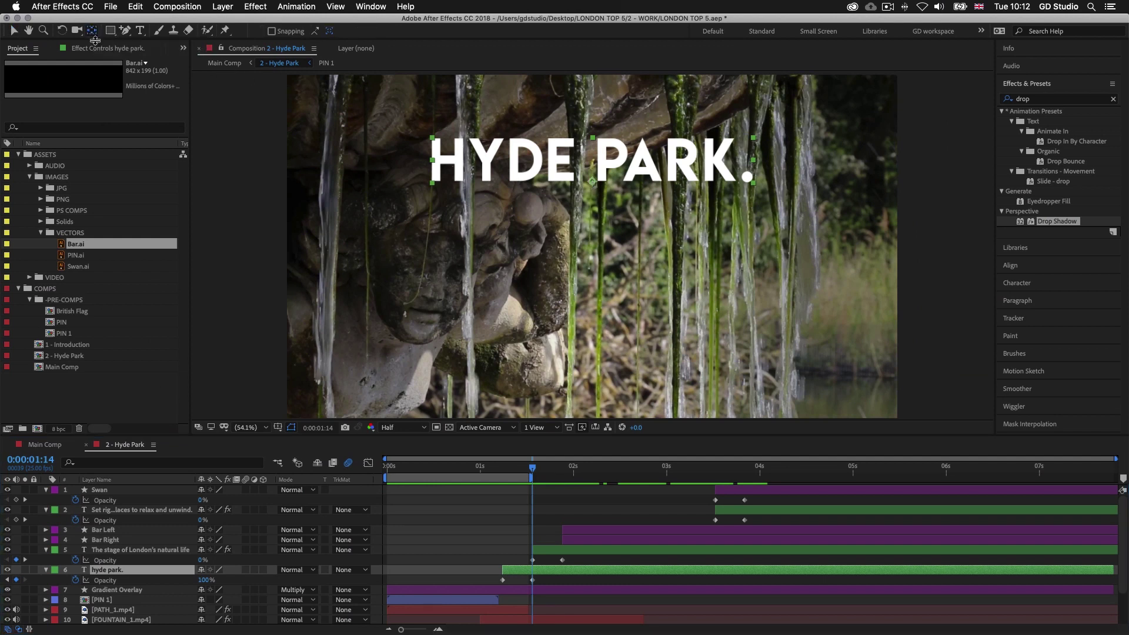
{"action": "left_click_drag", "start_coordinate": [594, 183], "coordinate": [571, 167]}
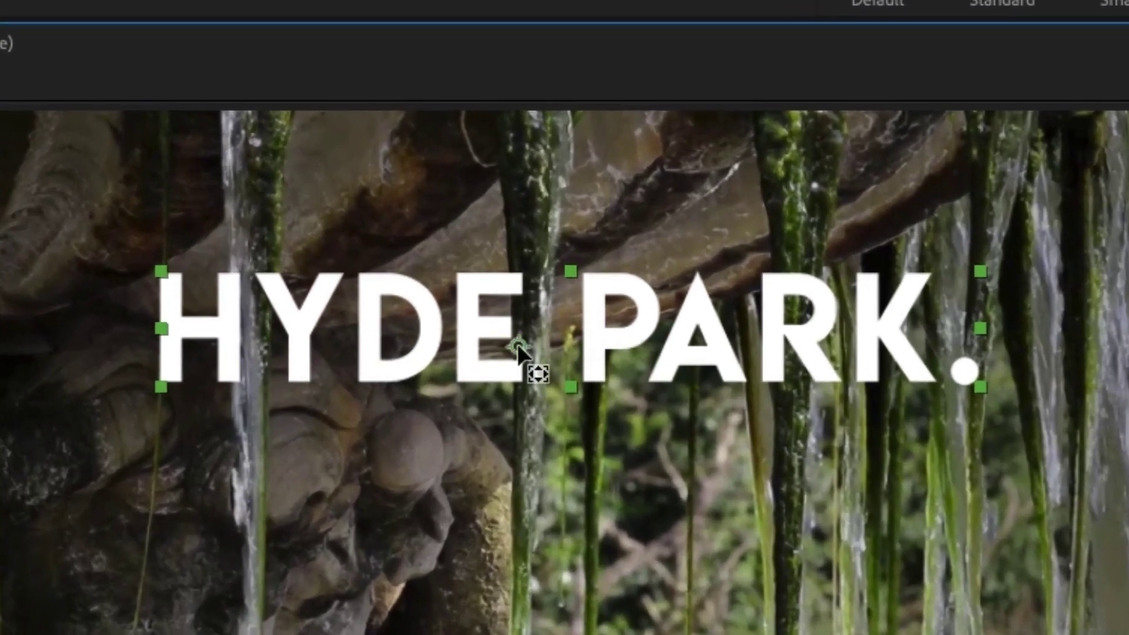
{"action": "left_click_drag", "start_coordinate": [518, 343], "coordinate": [566, 384]}
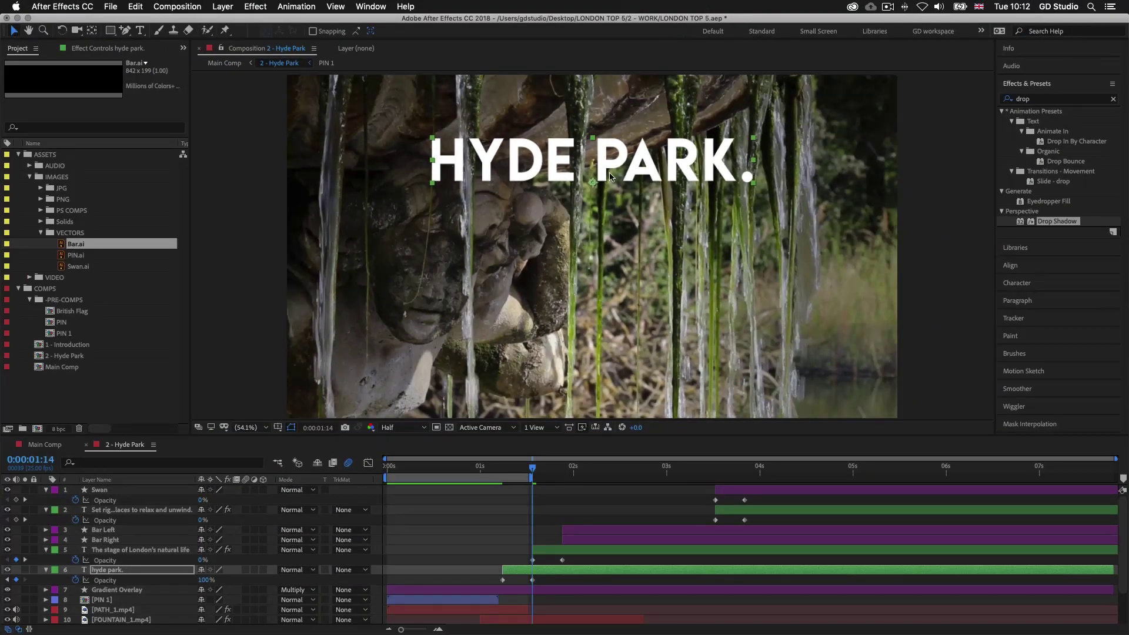
Step: Add a 100% Scale keyframe to the "hyde park." title at 0:00:01:14 and show its Scale and Opacity keyframes together
{"action": "left_click", "coordinate": [568, 574]}
{"action": "key", "text": "s"}
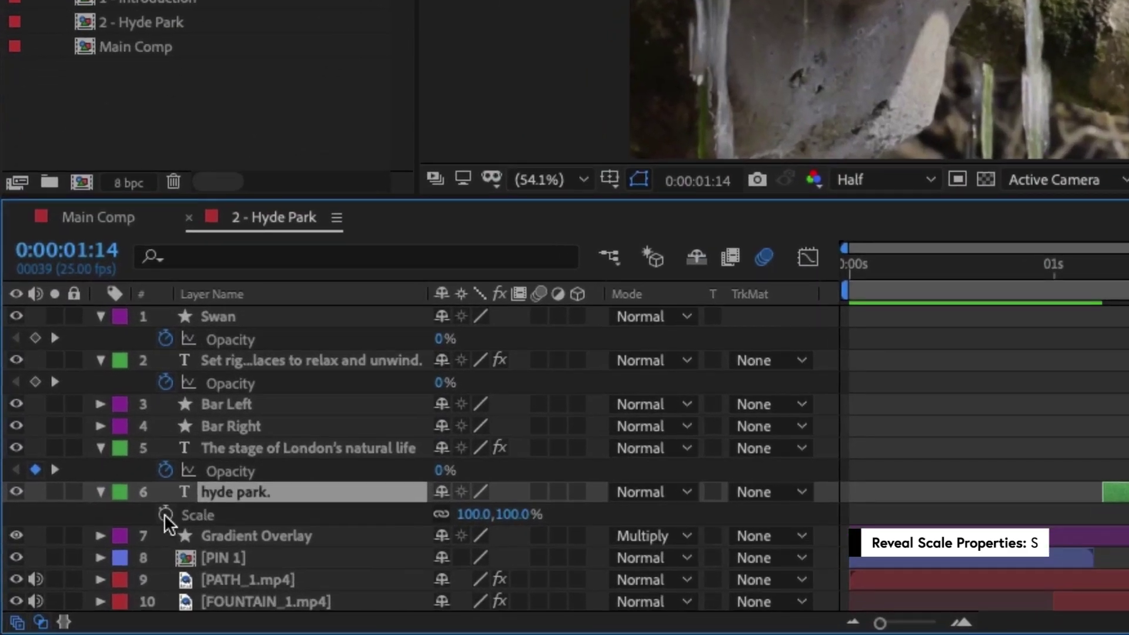
{"action": "left_click", "coordinate": [166, 515]}
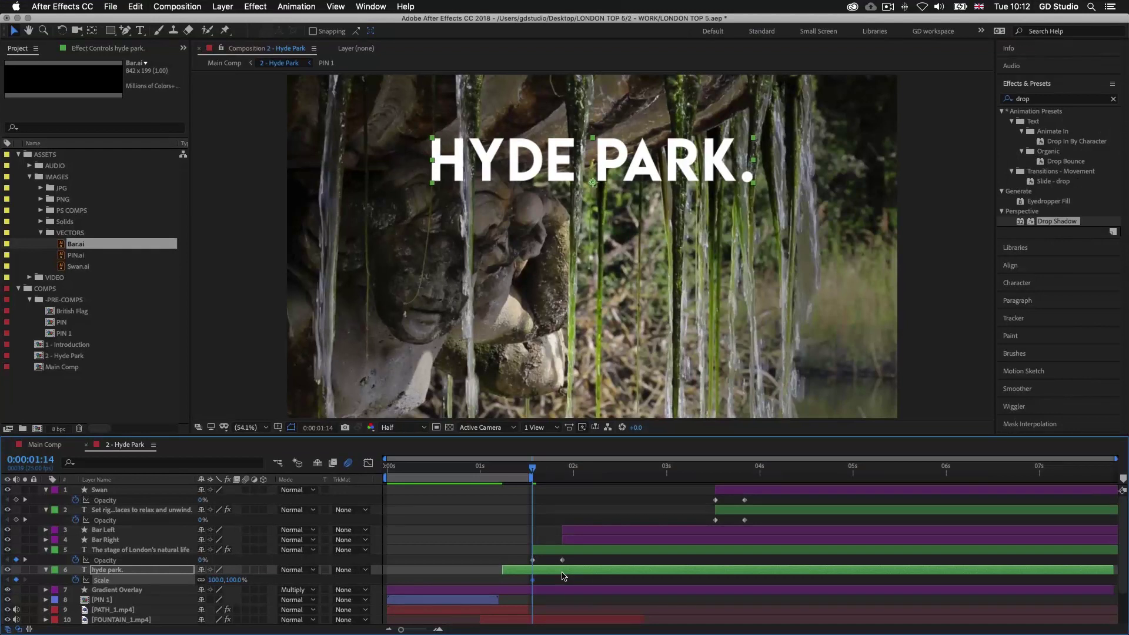
{"action": "key", "text": "s"}
{"action": "key", "text": "u"}
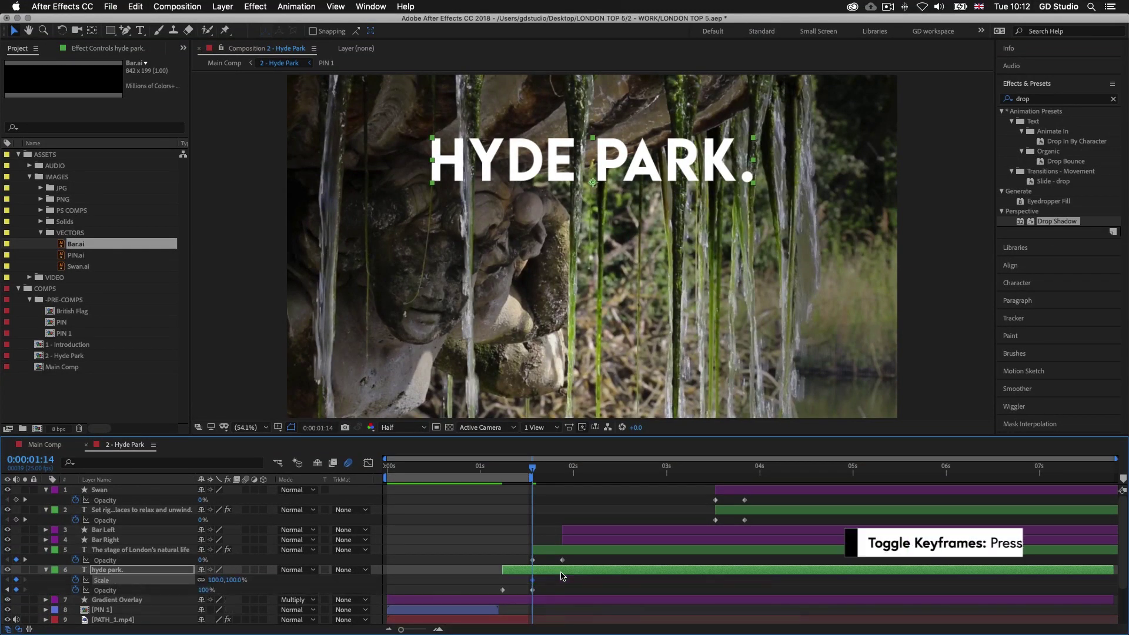
Step: Add a Scale keyframe to the "hyde park." title at its first Opacity keyframe, 0:00:01:06, and reduce the scale to 21%
{"action": "left_click_drag", "start_coordinate": [531, 470], "coordinate": [502, 471]}
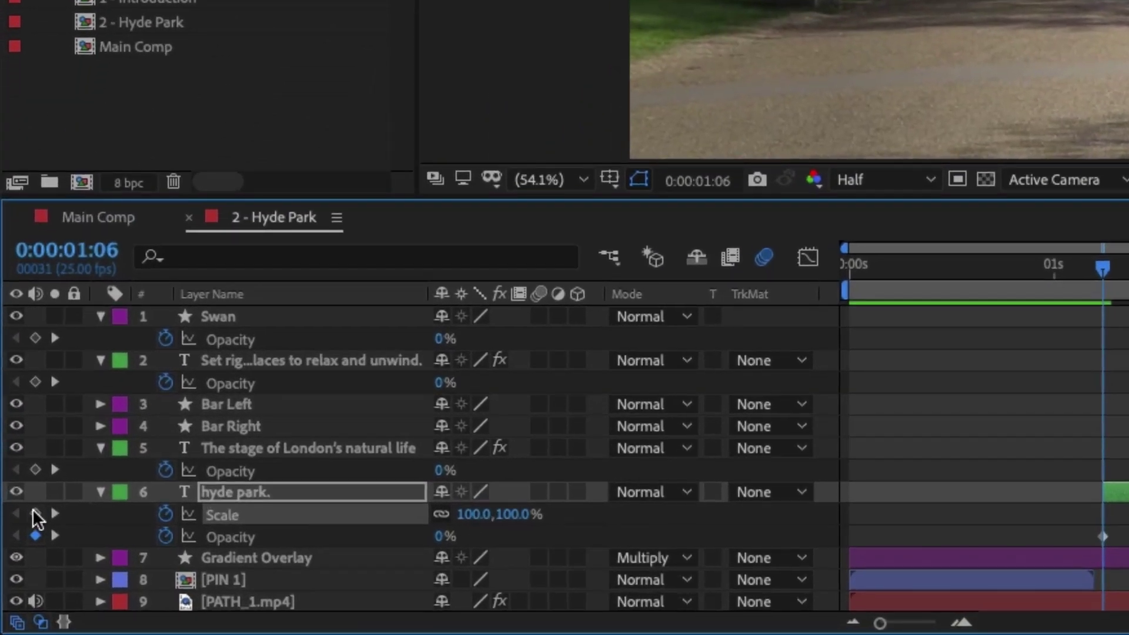
{"action": "left_click", "coordinate": [16, 580]}
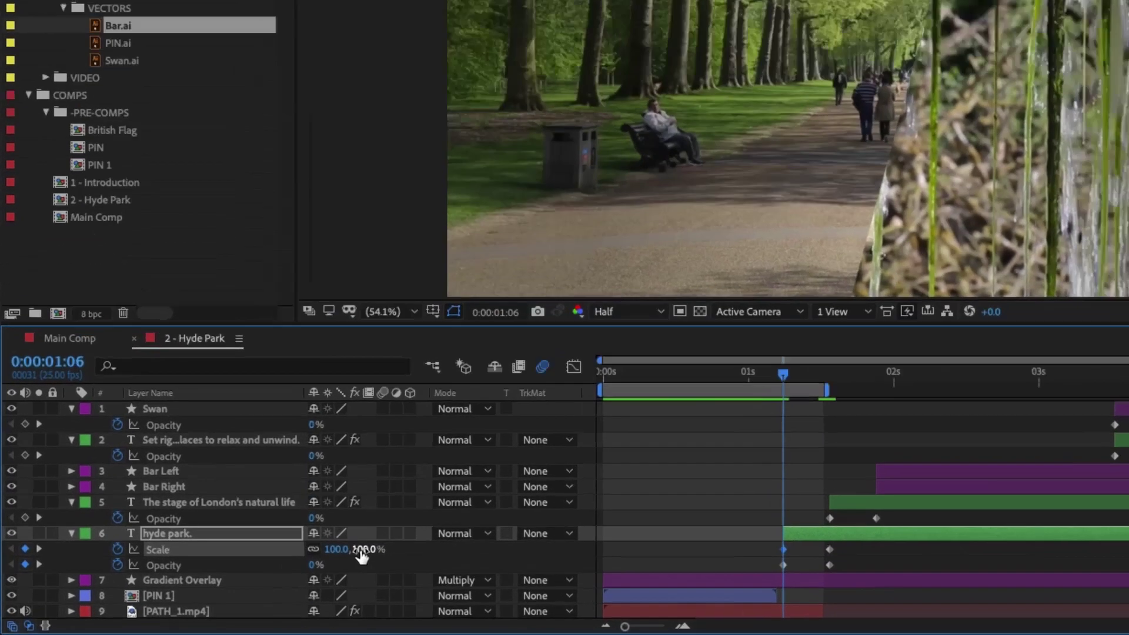
{"action": "left_click_drag", "start_coordinate": [235, 582], "coordinate": [190, 581]}
{"action": "left_click_drag", "start_coordinate": [410, 515], "coordinate": [401, 515]}
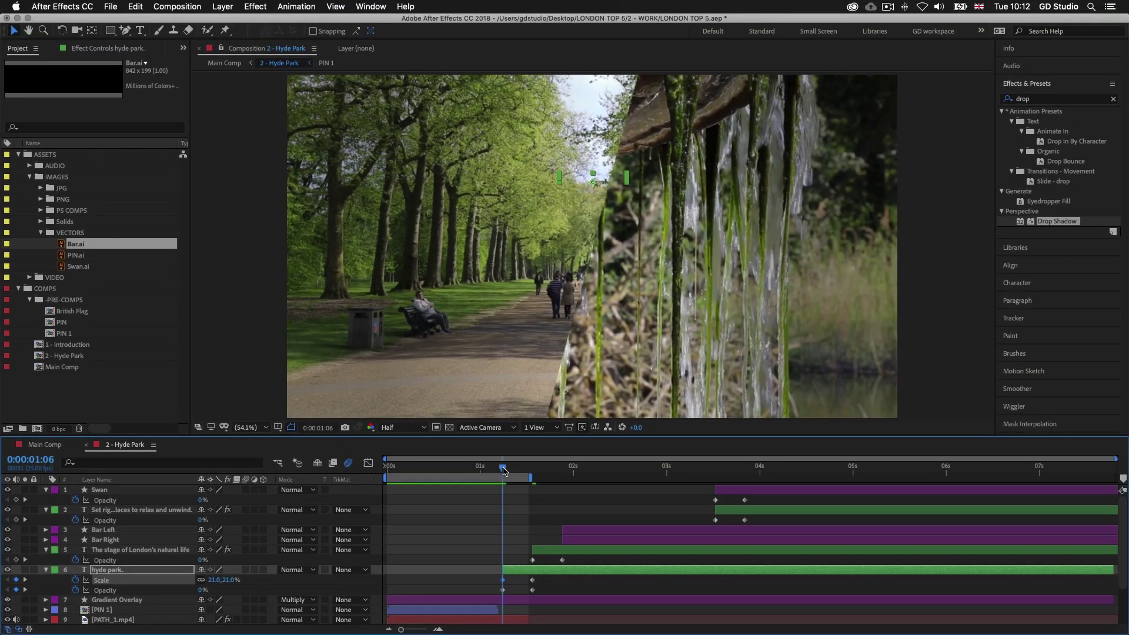
Step: Set the end of the work area to 0:00:05:00 and preview the composition from the beginning
{"action": "left_click_drag", "start_coordinate": [505, 471], "coordinate": [853, 468]}
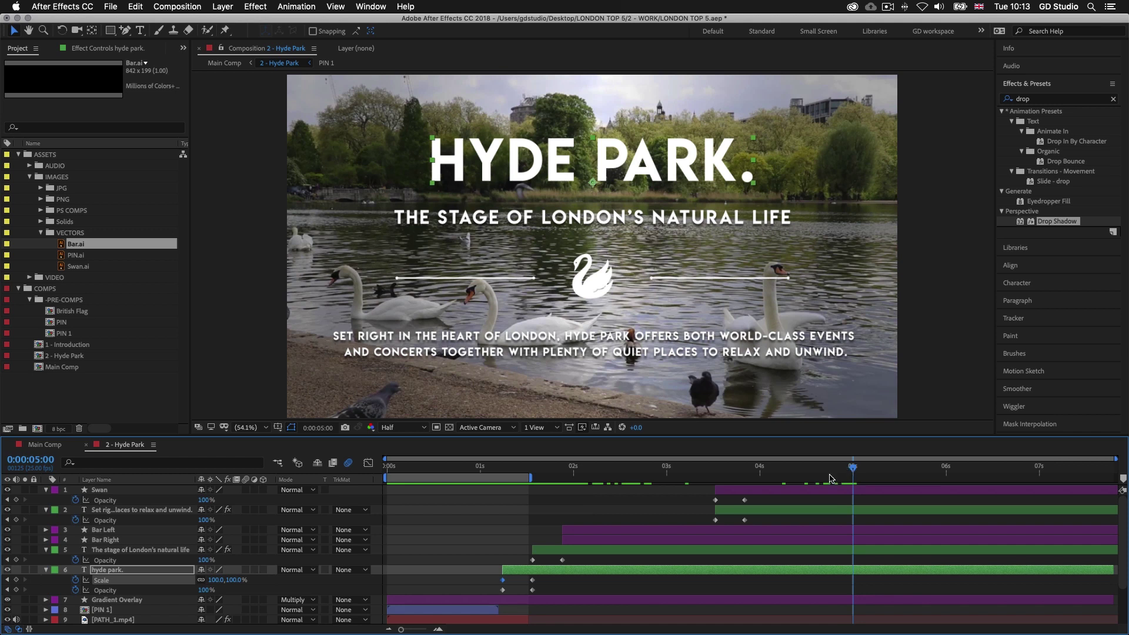
{"action": "key", "text": "n"}
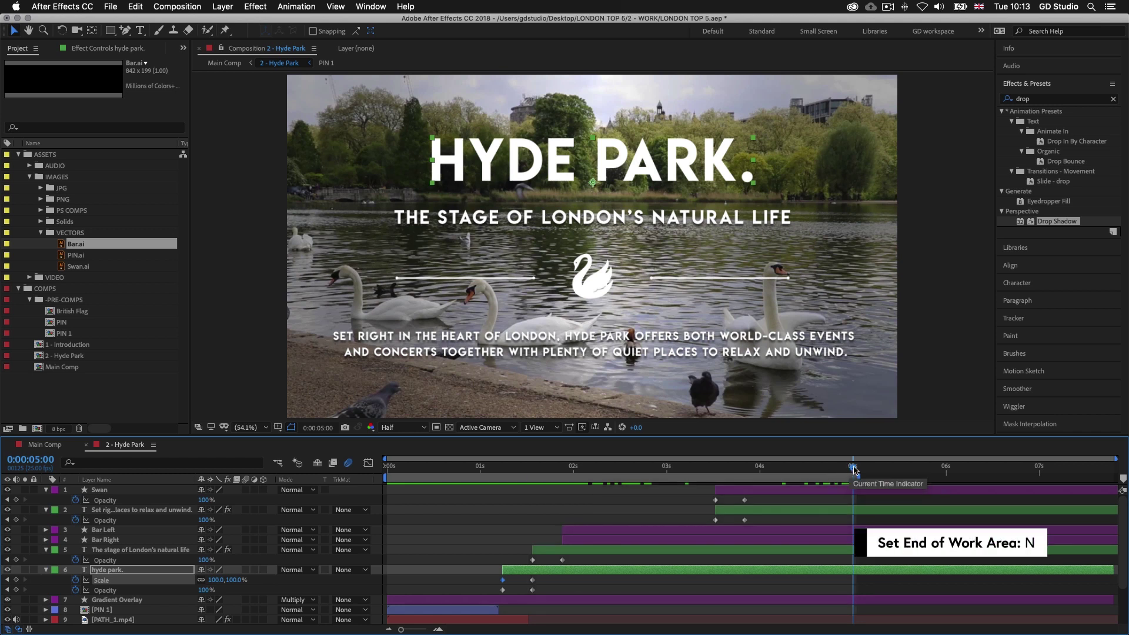
{"action": "left_click_drag", "start_coordinate": [854, 471], "coordinate": [398, 487]}
{"action": "key", "text": "space"}
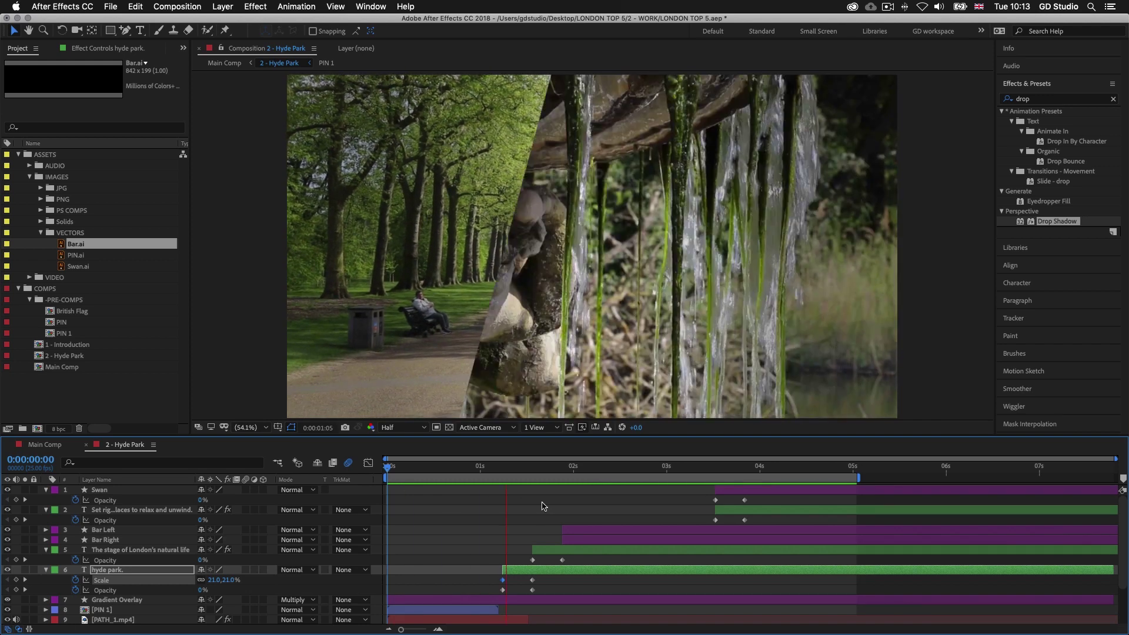